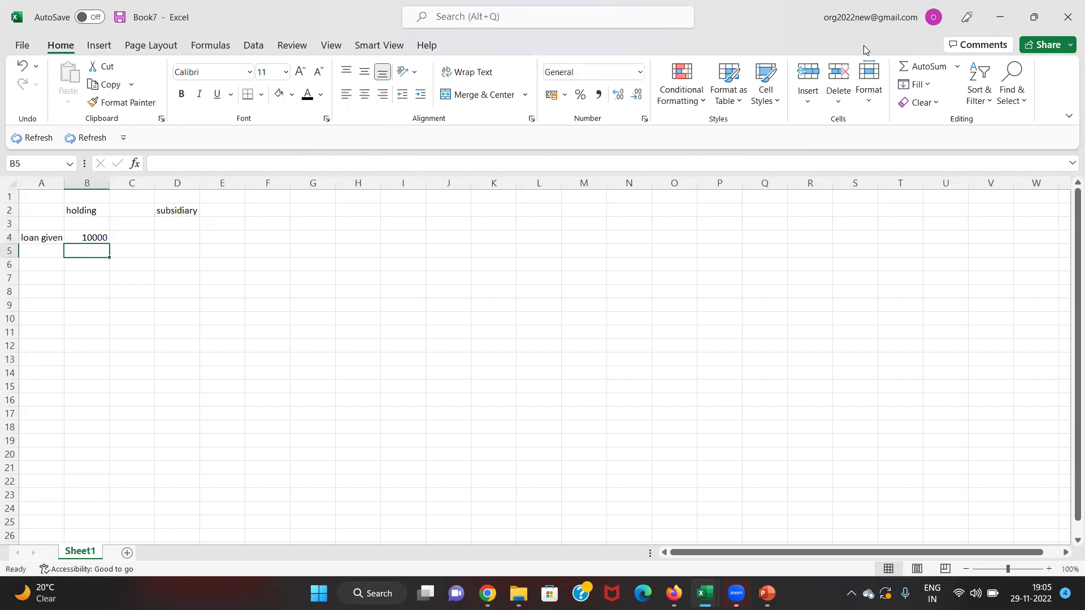
Add the row label "loan received" in cell A6 and autofit the width of column A
key(Left)
key(Down)
text(loan received)
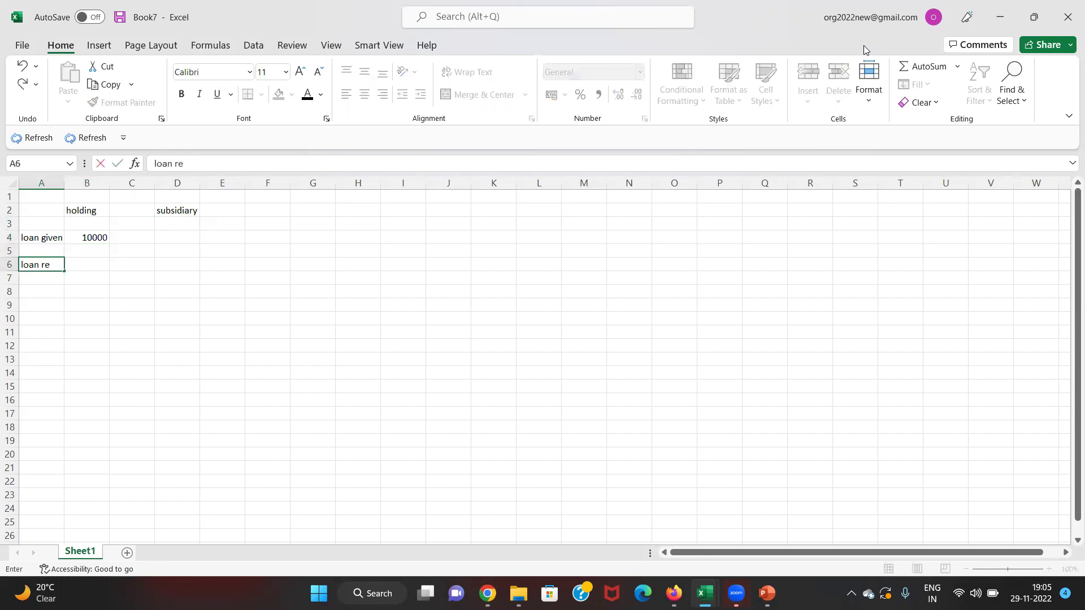
key(Return)
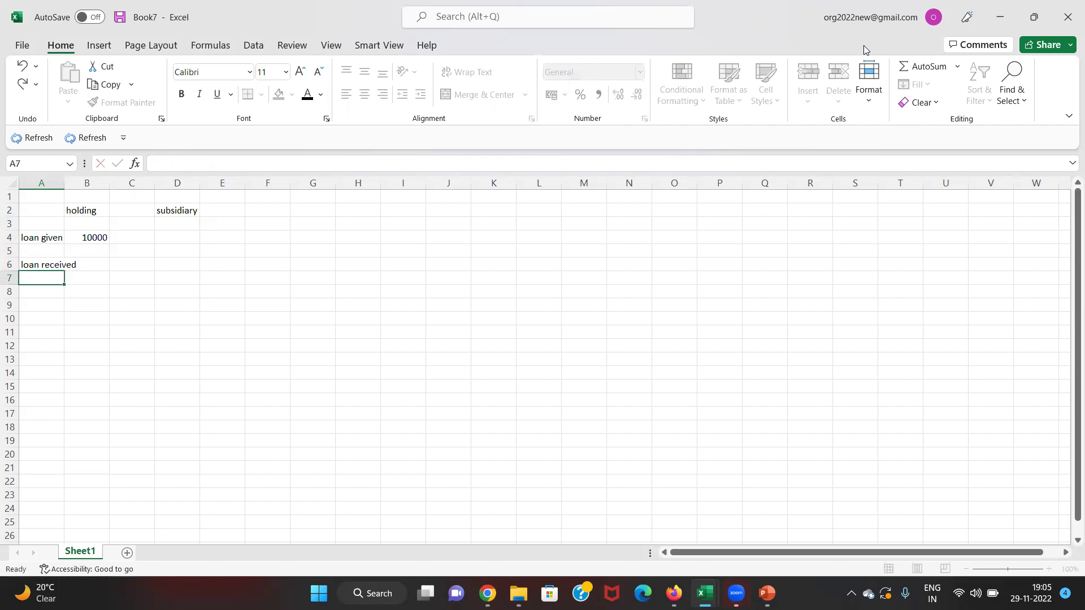
key(Up)
key(alt+h)
key(o)
key(i)
Enter 10000 as the subsidiary's loan received amount in cell D6
key(Right)
key(Right)
key(Right)
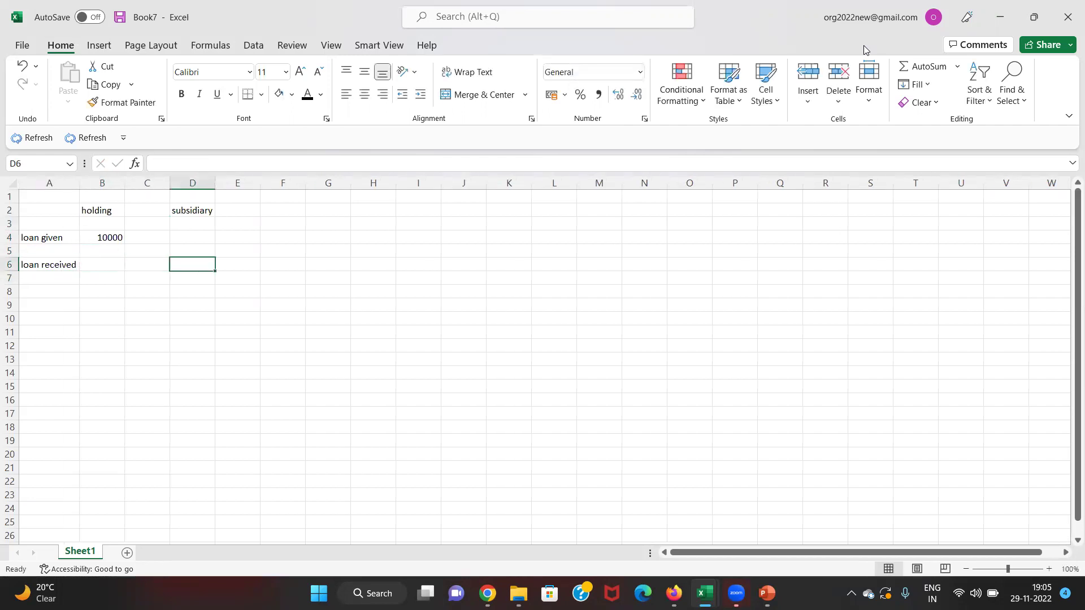
text(100000)
key(BackSpace)
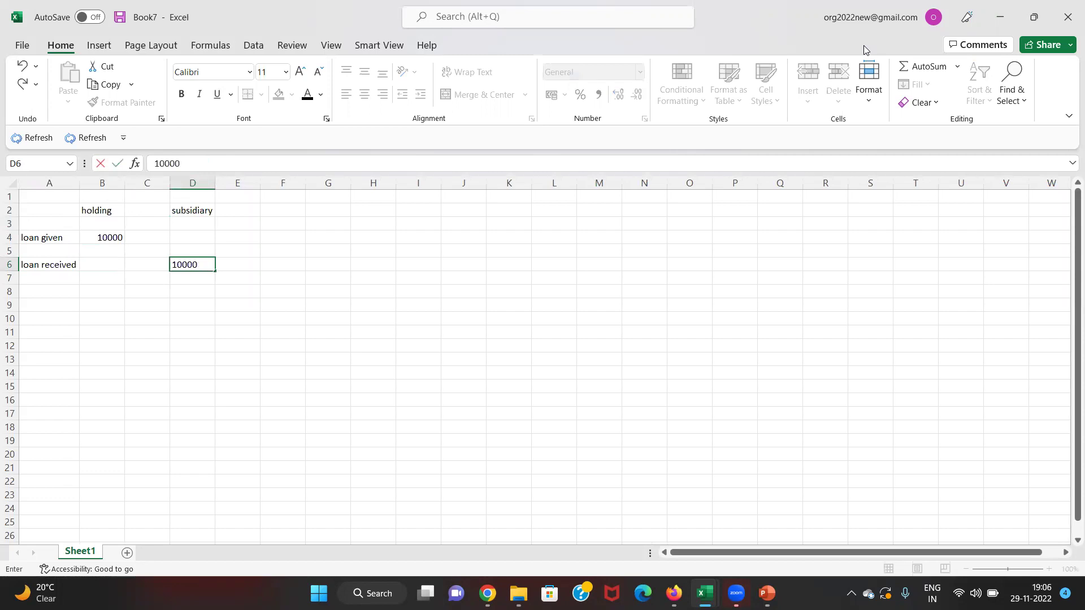
key(Return)
Extend the label in A4 to "loan given - asset" and autofit column A to it
key(Up)
key(Left)
key(Up)
key(Left)
key(Up)
key(Left)
key(F2)
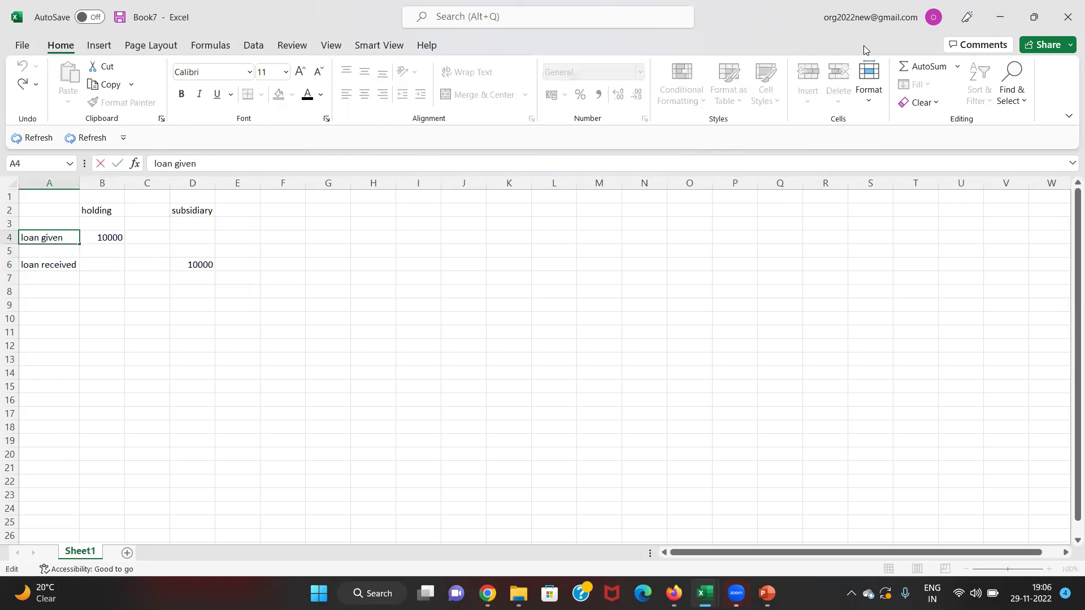
text(- asset)
key(Return)
key(Up)
key(alt+h)
key(o)
key(i)
Extend the label in A6 to "loan received- liability" and autofit column A to it
key(Down)
key(Down)
key(F2)
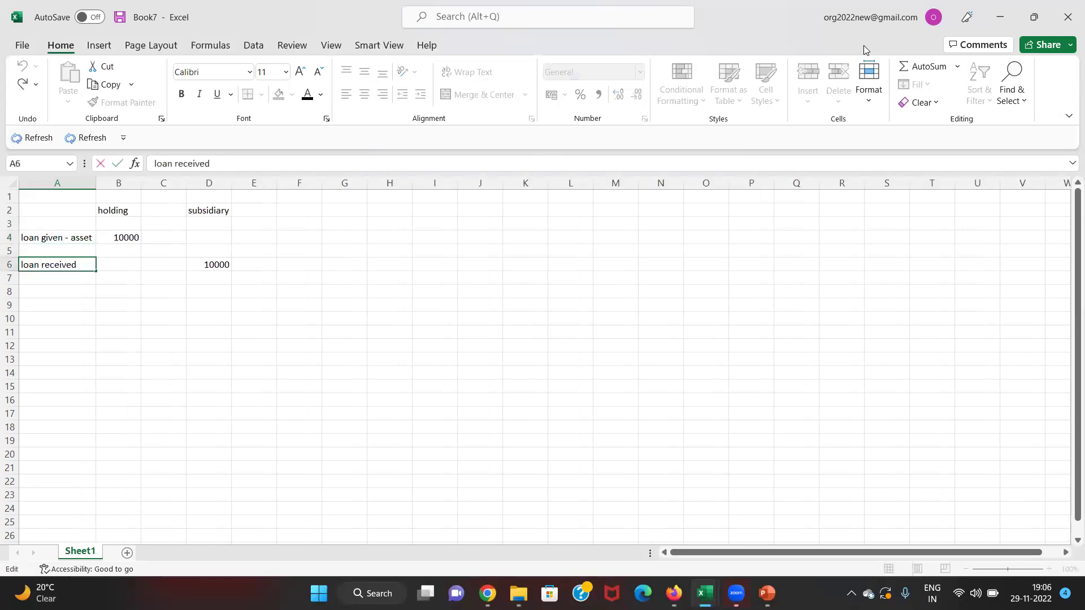
text(- liability)
key(Return)
key(Up)
key(alt+o)
key(c)
key(a)
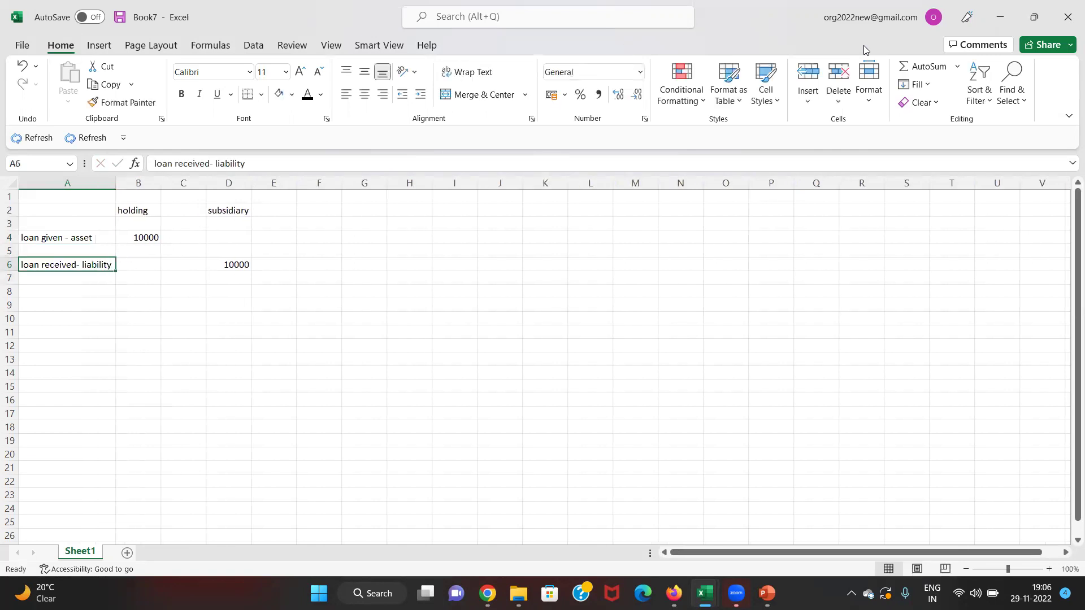
Add the column heading "consolidated statement" in cell F2
key(Right)
key(Right)
key(Up)
key(Right)
key(Right)
key(Right)
key(Up)
key(Up)
key(Up)
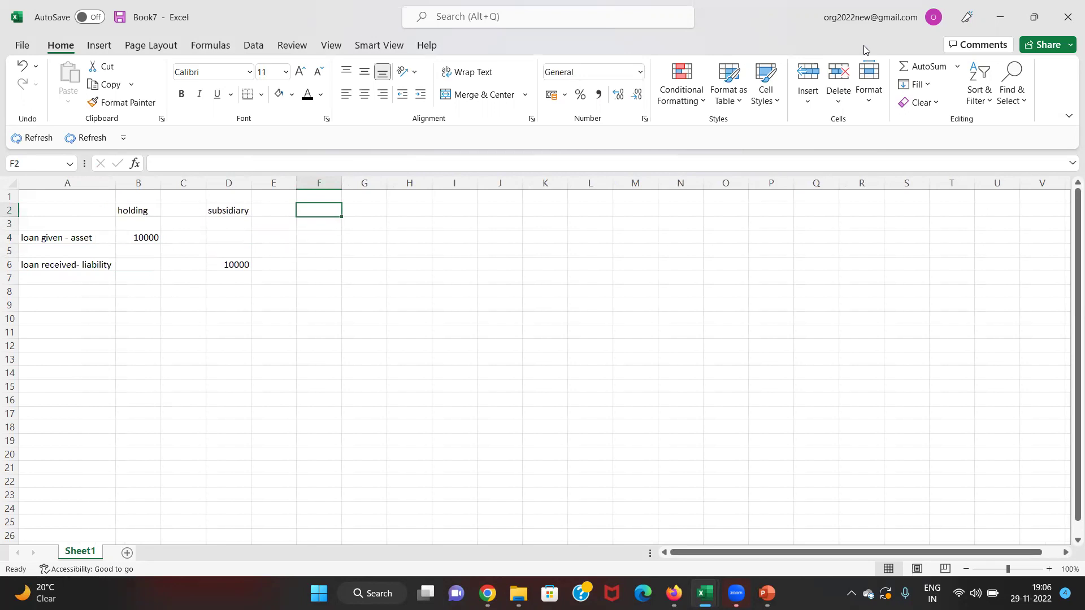
text(consolida)
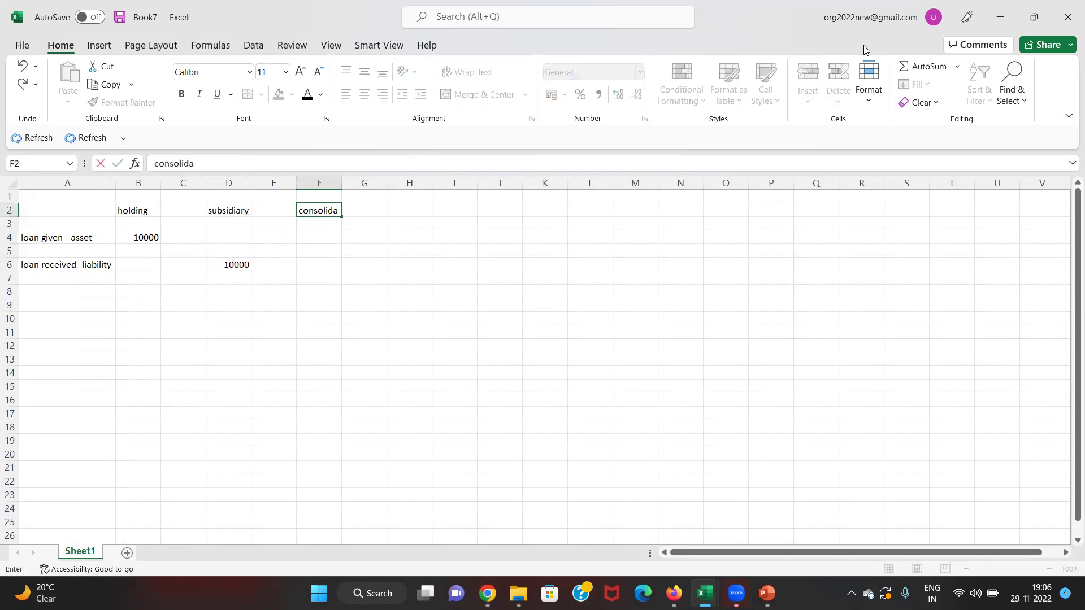
text(ted statement)
key(Return)
key(Return)
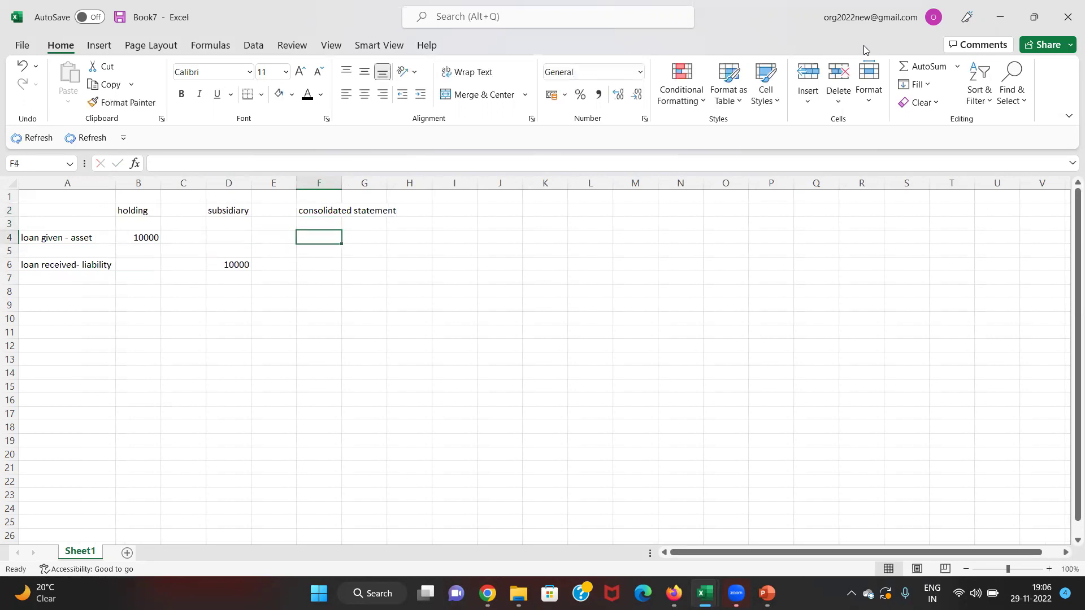
Enter 0 in the consolidated statement column for both loan rows, in cells F4 and F6
key(Left)
key(Left)
key(Left)
key(Left)
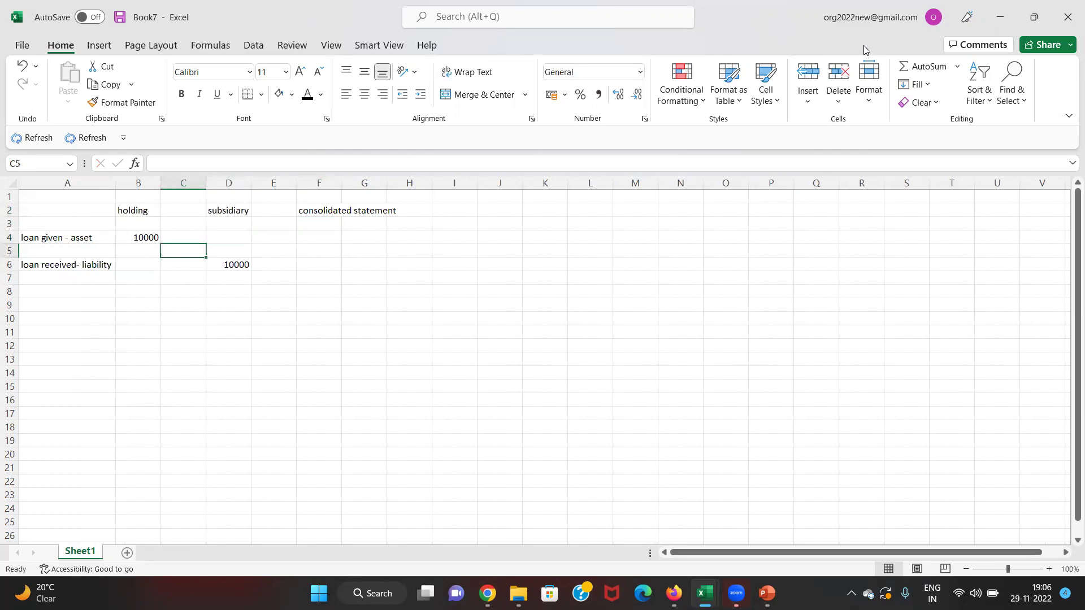
key(Right)
key(Down)
key(Right)
key(Down)
key(Right)
key(Up)
key(Up)
key(Right)
text(0)
key(Return)
key(Return)
text(0)
key(Return)
Add the row label "interest income" in cell A8
key(Up)
key(Up)
key(Up)
key(Up)
key(Up)
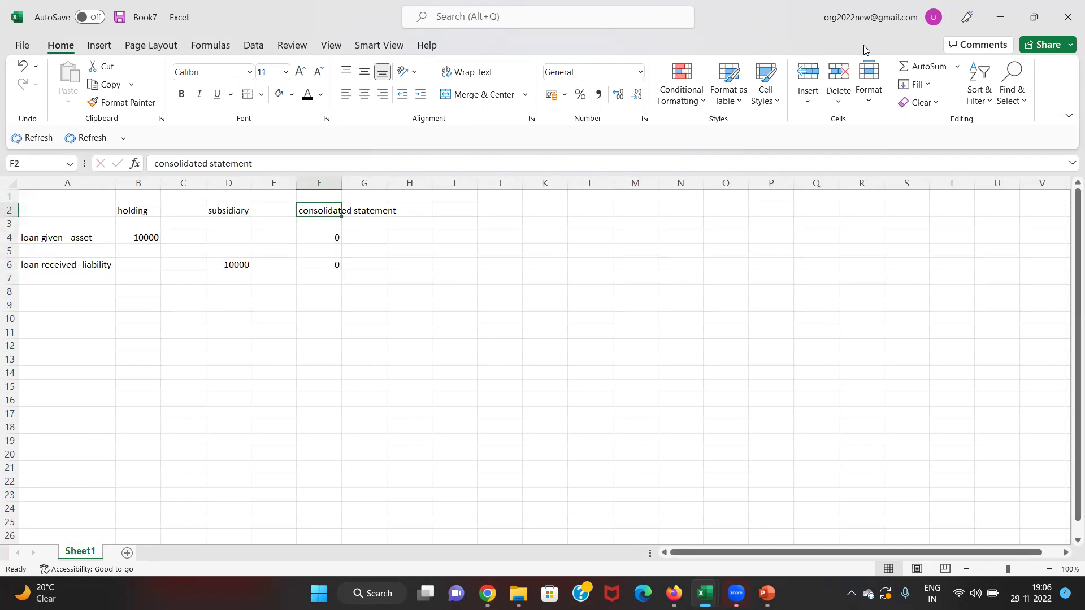
key(Down)
key(Down)
key(Down)
key(Down)
key(Down)
key(Down)
key(Down)
key(Left)
key(Left)
key(Left)
key(Left)
key(Left)
key(Up)
text(interest income)
key(Return)
Calculate the holding company's interest income in cell B8 with the formula =10000*10%
key(Up)
key(Right)
key(Right)
key(Left)
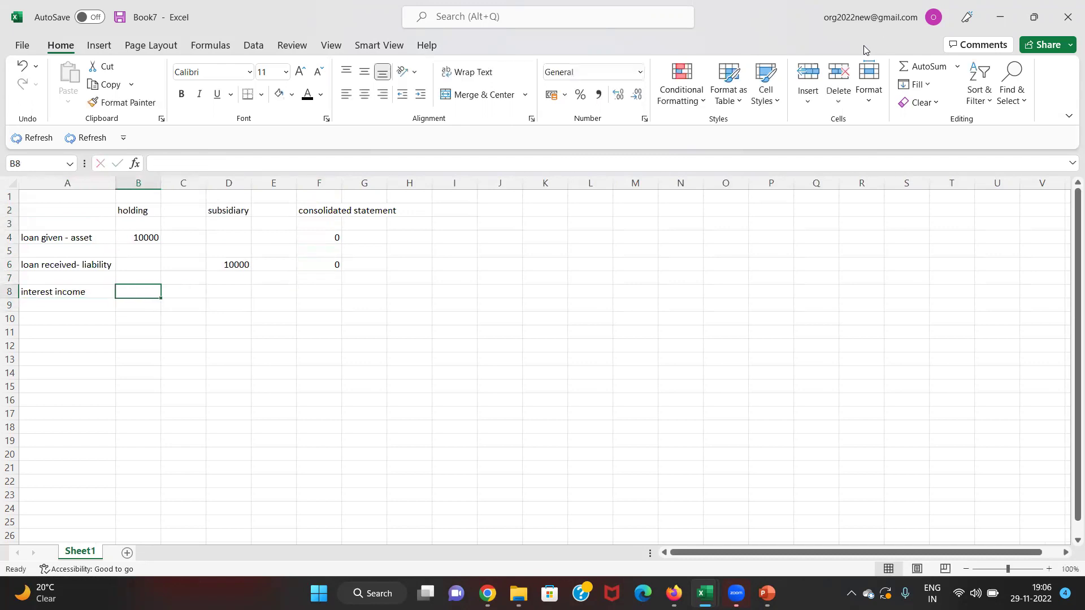
text(=10000*10%)
key(Return)
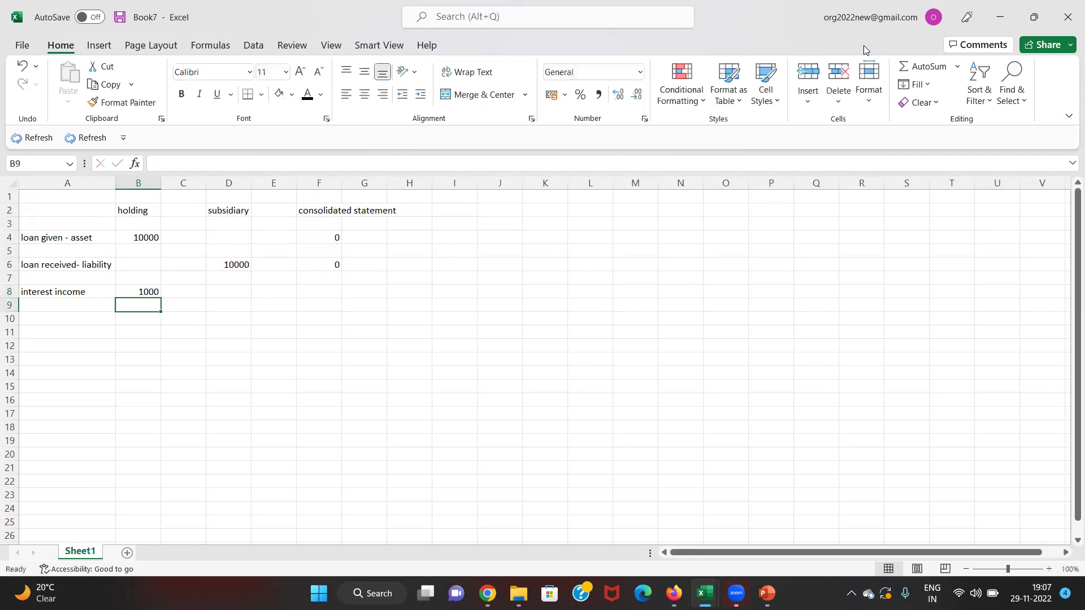
key(Up)
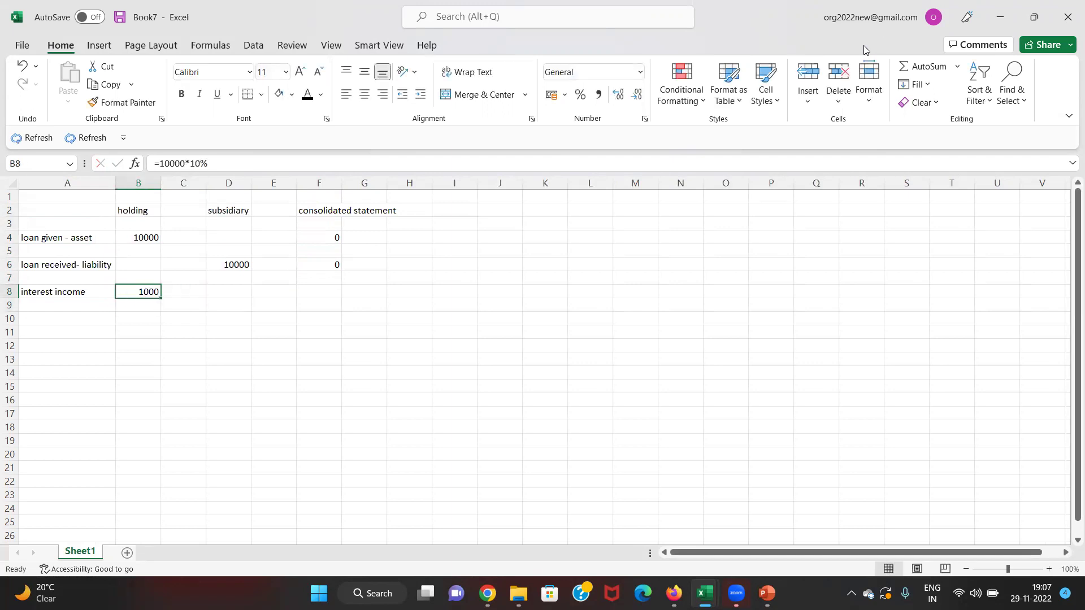
Add the row label "interest expense" in cell A10
key(Down)
key(Down)
key(Left)
text(interest ecp)
key(BackSpace)
key(BackSpace)
text(xpense)
key(Return)
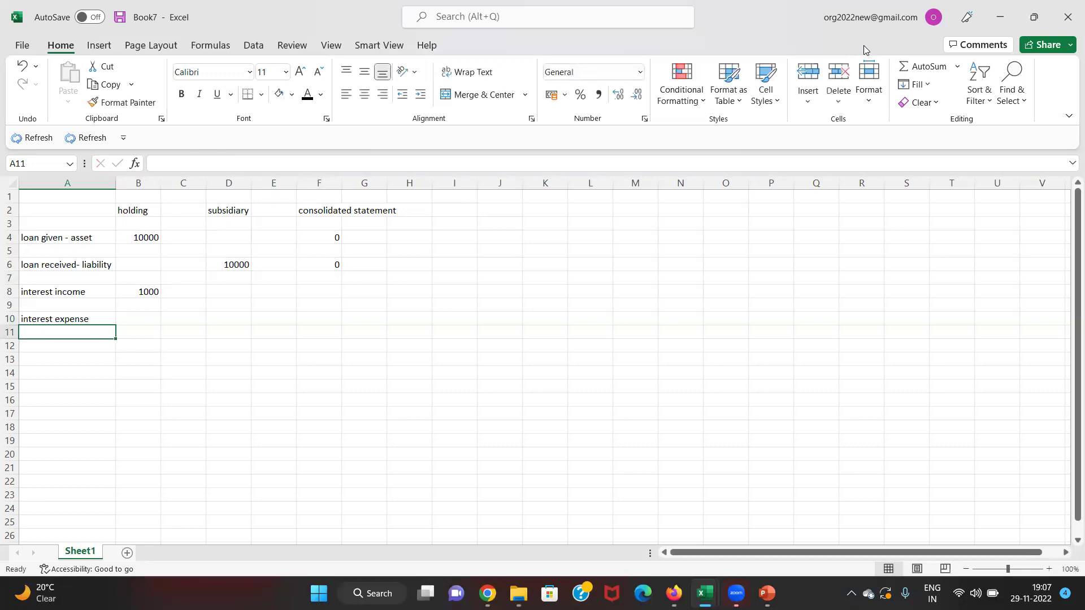
Enter 1000 as the subsidiary's interest expense in cell D10
key(Up)
key(Right)
key(Right)
key(Right)
text(1000)
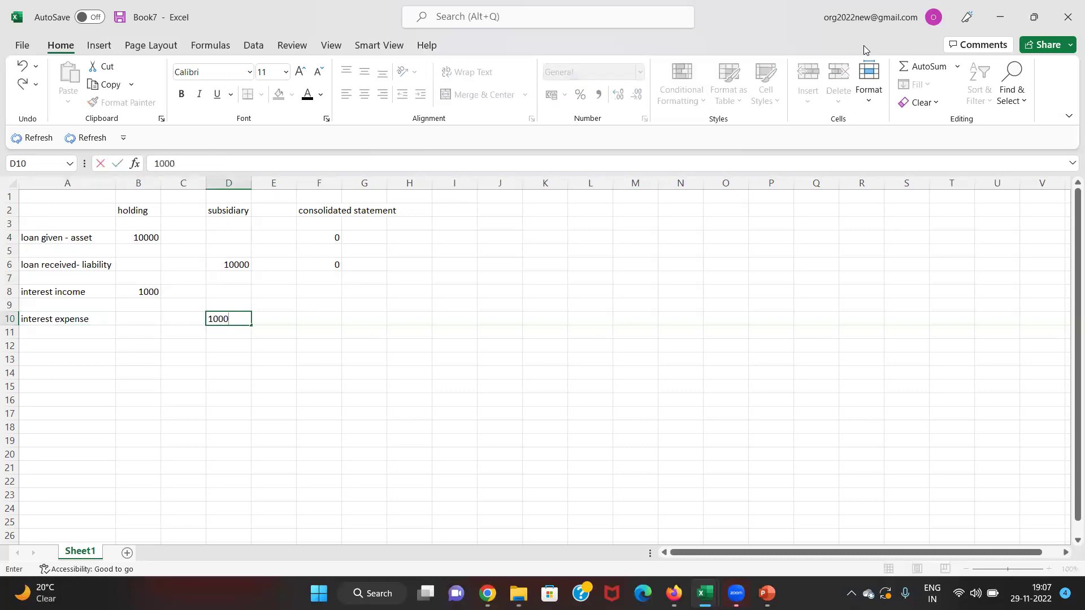
key(Return)
Enter 0 in the consolidated statement column for interest income and interest expense, in cells F8 and F10
key(Up)
key(Right)
key(Right)
key(Up)
key(Up)
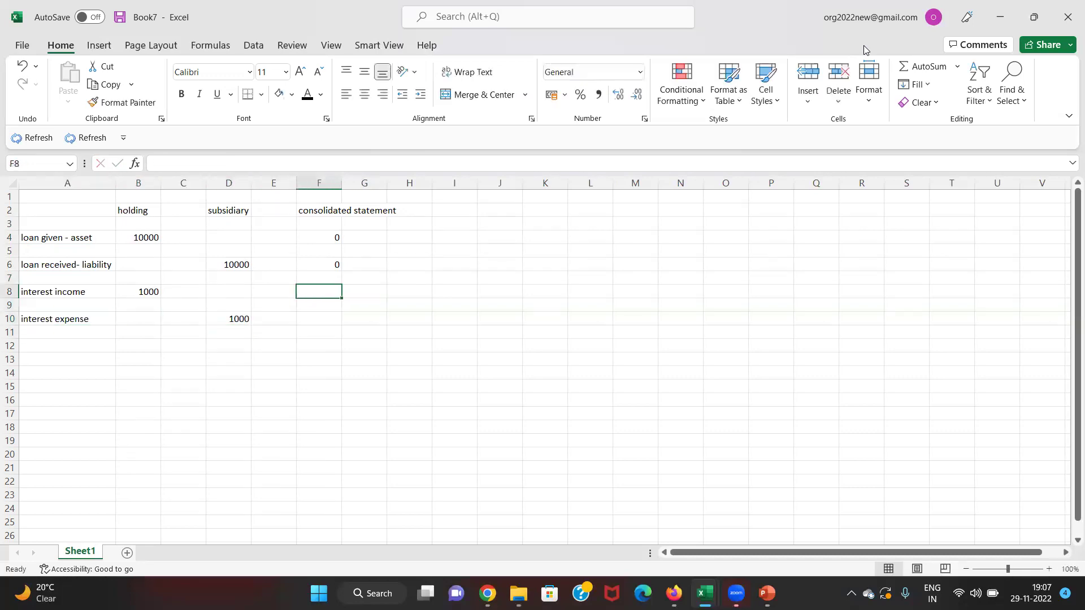
text(0)
key(Down)
key(Down)
text(0)
key(Return)
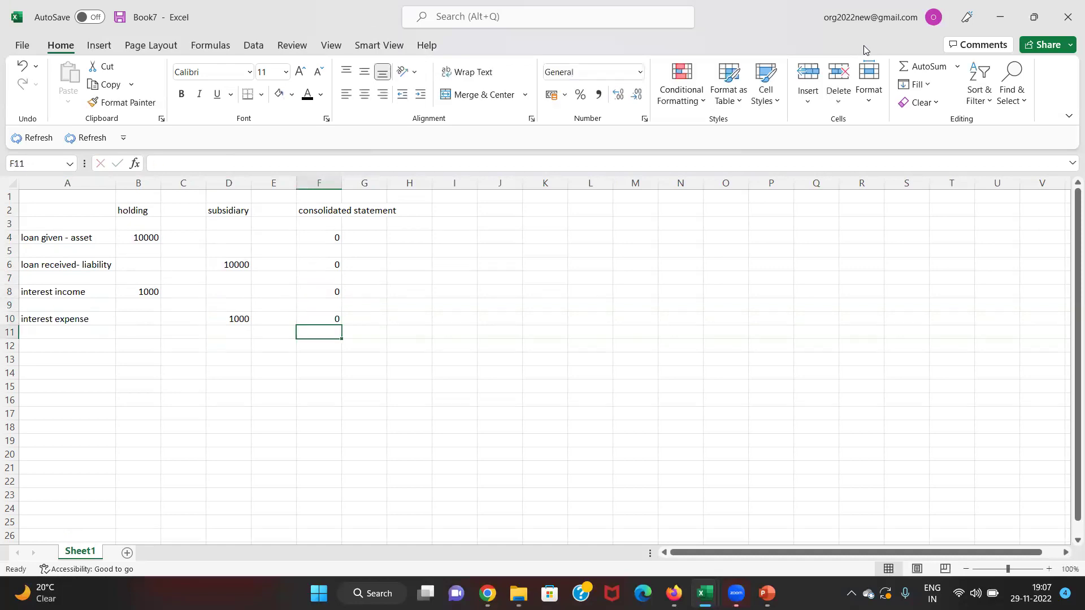
key(Left)
key(Down)
key(Left)
key(Left)
key(Left)
key(Right)
key(Up)
key(Right)
key(Right)
key(Up)
key(Up)
key(Up)
key(Up)
key(Up)
key(Up)
key(Up)
Switch to the EPM Cloud Financial Consolidation and Close browser window and open the Dimensions page for the Account dimension
key(alt+Tab)
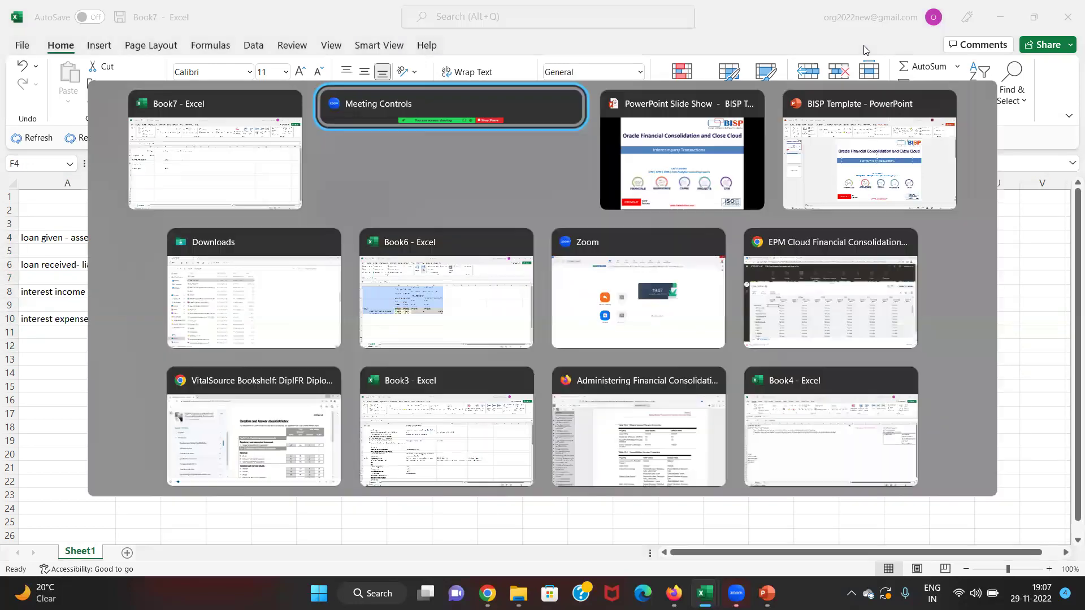
key(alt+Tab)
key(alt+Down)
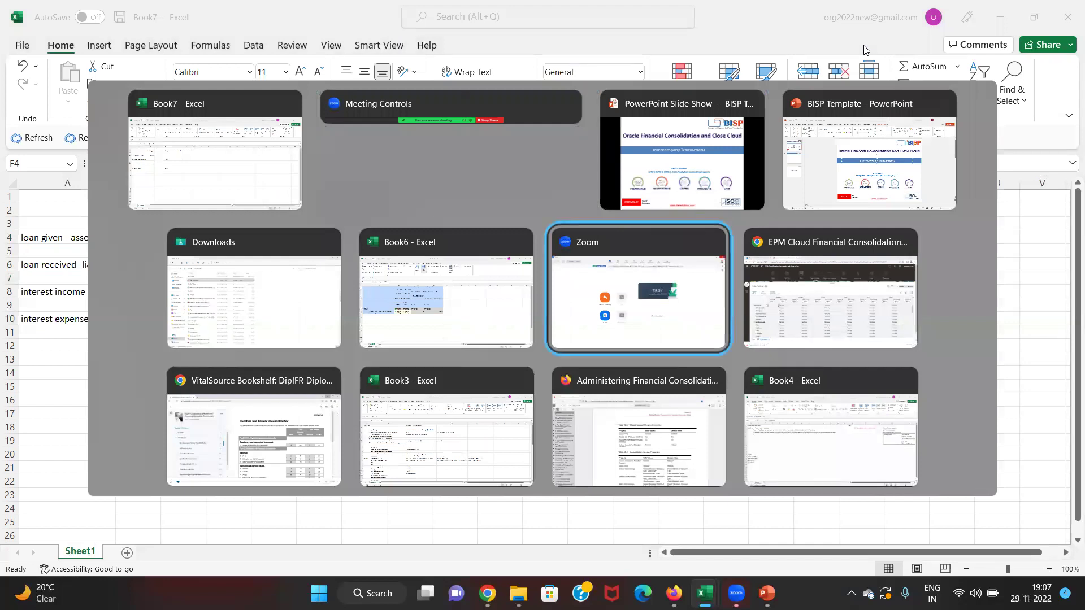
key(alt+Tab)
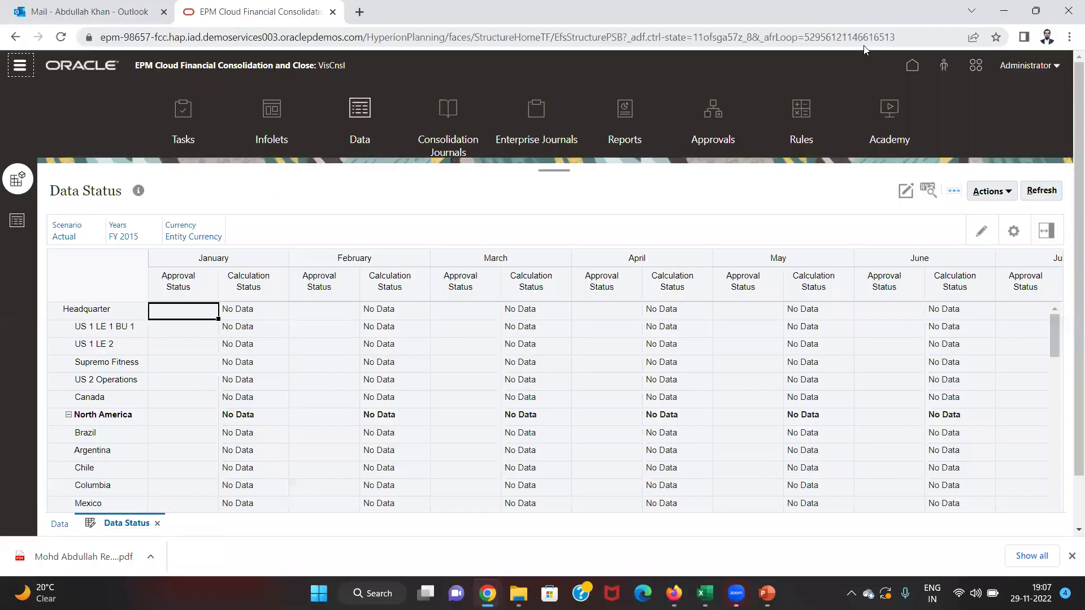
click(23, 74)
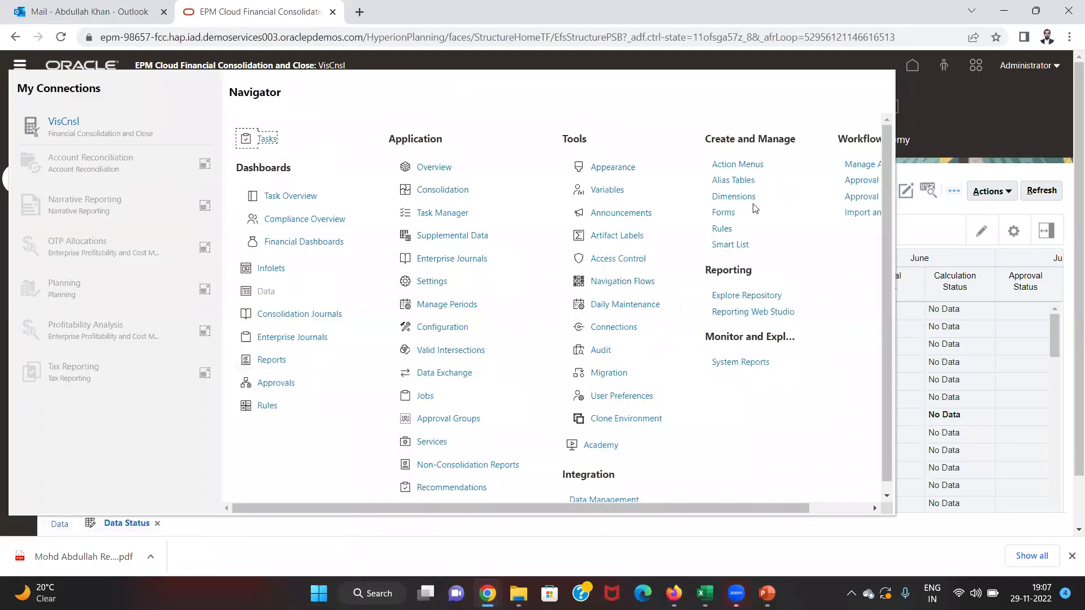
click(451, 190)
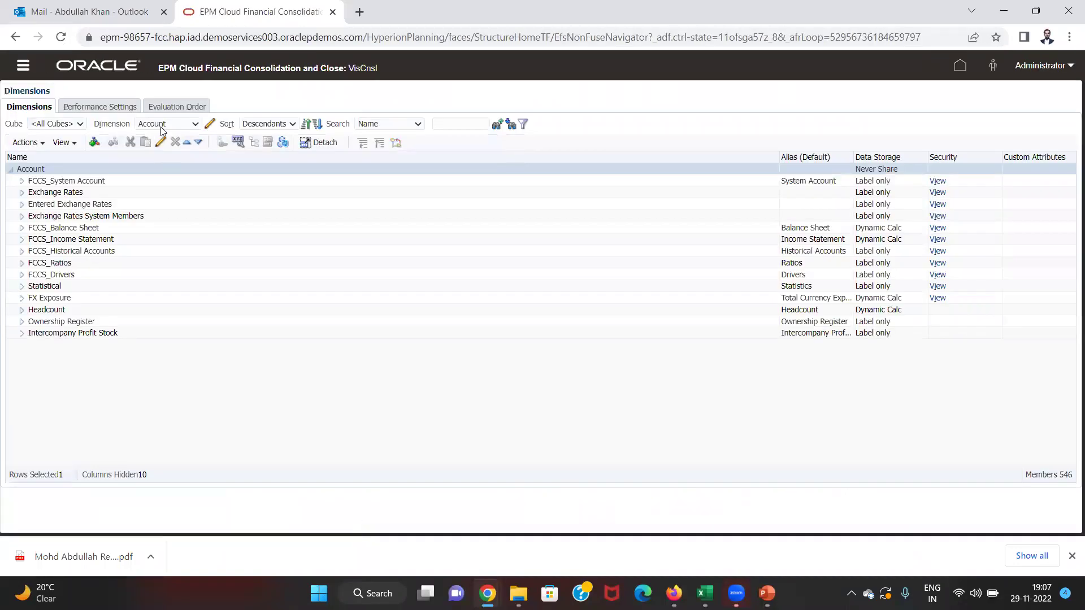
Search the Account dimension for "I/C LONG" and open the I/C Long Term Loan Asset member for editing
click(442, 123)
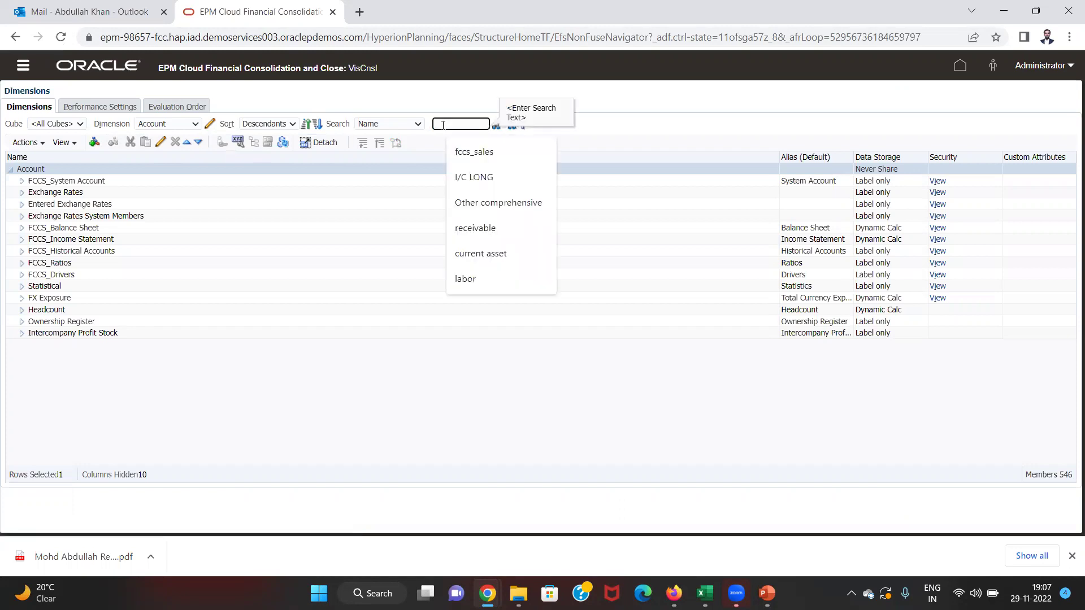
click(484, 177)
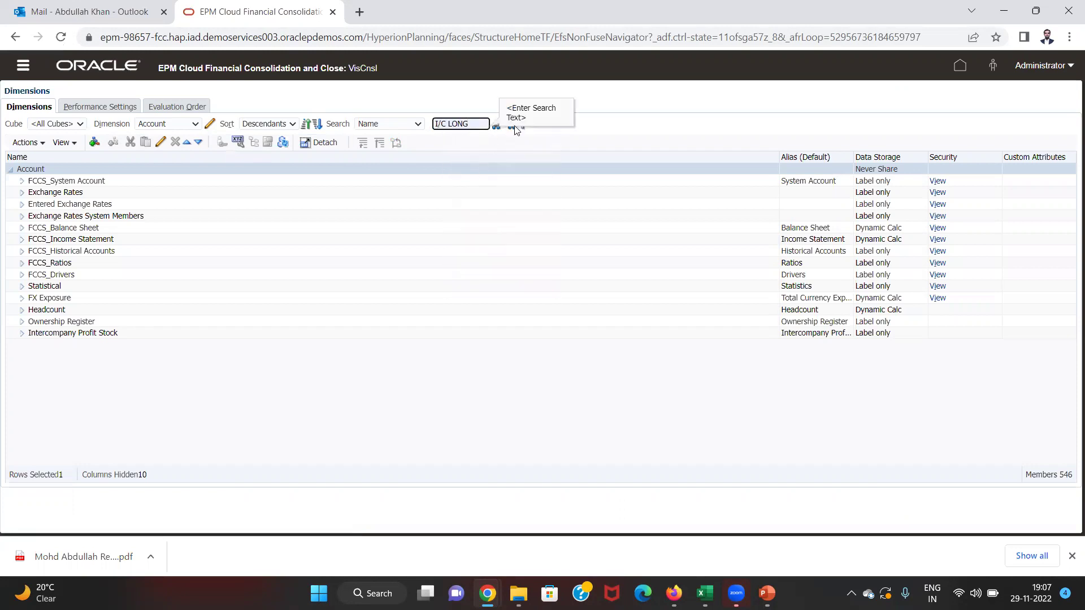
click(512, 125)
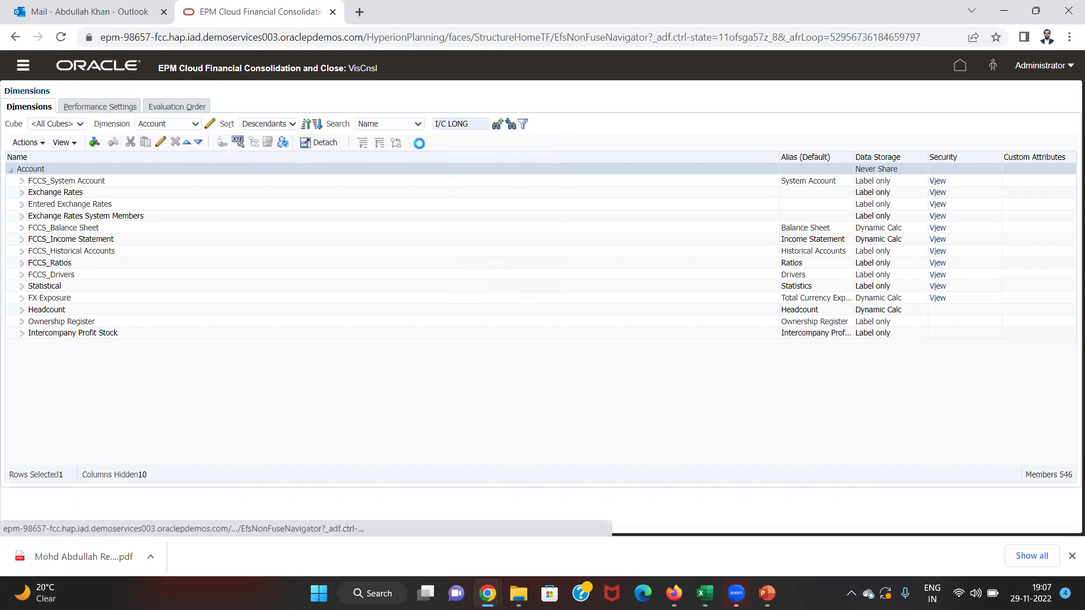
scroll(226, 209, up, 2)
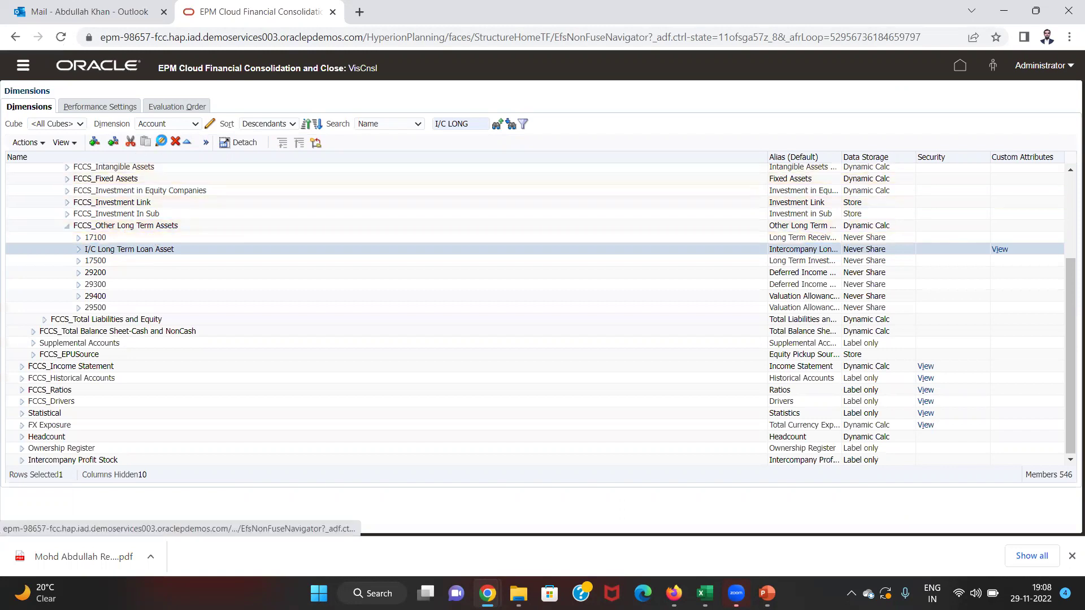
click(161, 140)
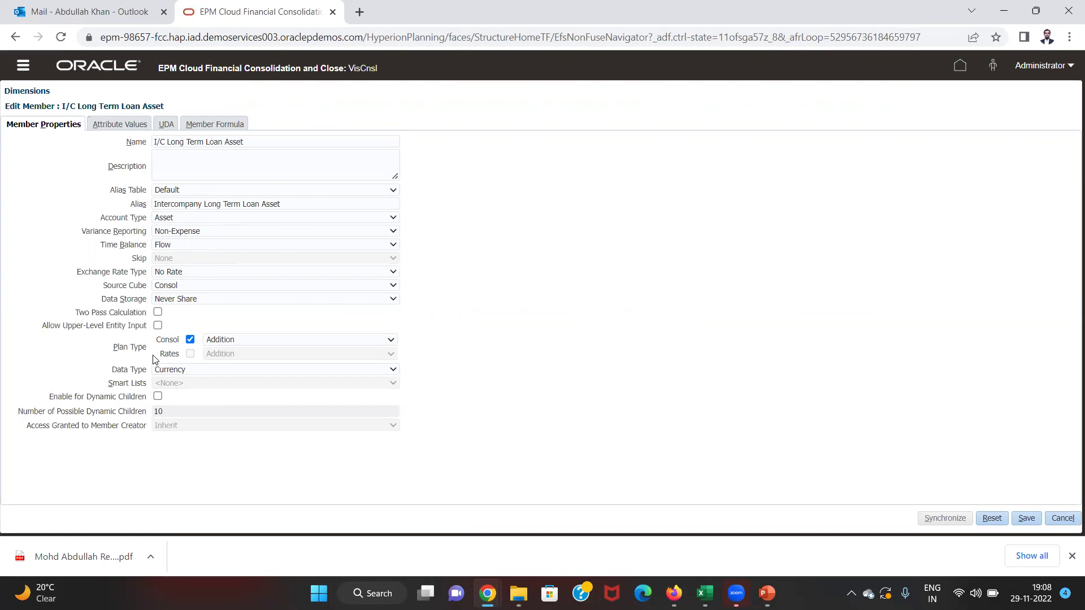
Examine the member's attribute values under Intercompany Account, Is Plug Account and Plug Account, selecting IC_Acc_Yes and Intercompany RecPay Diff
click(105, 122)
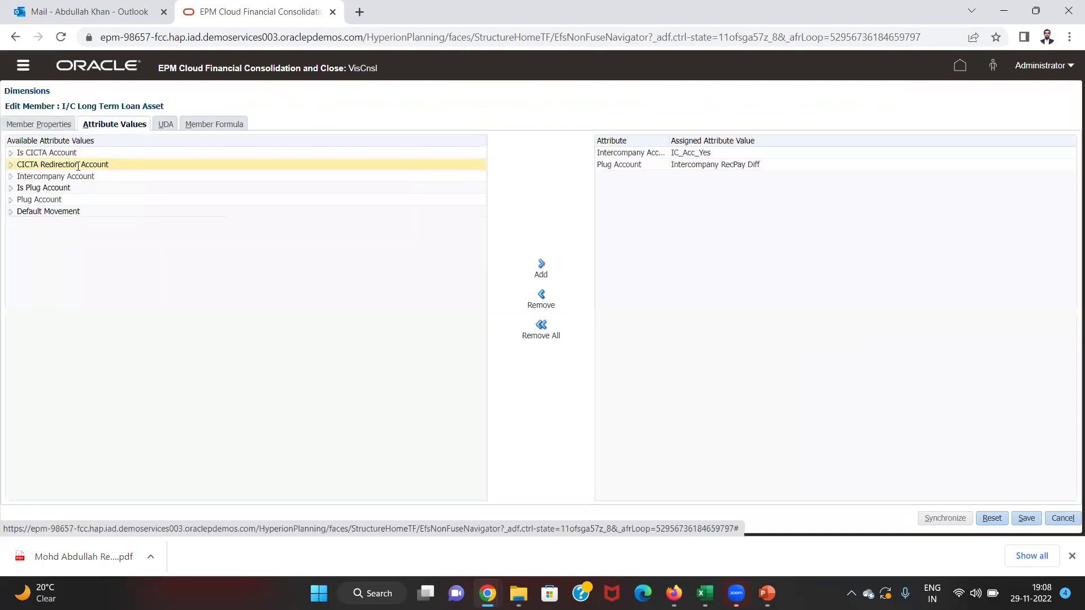
click(11, 179)
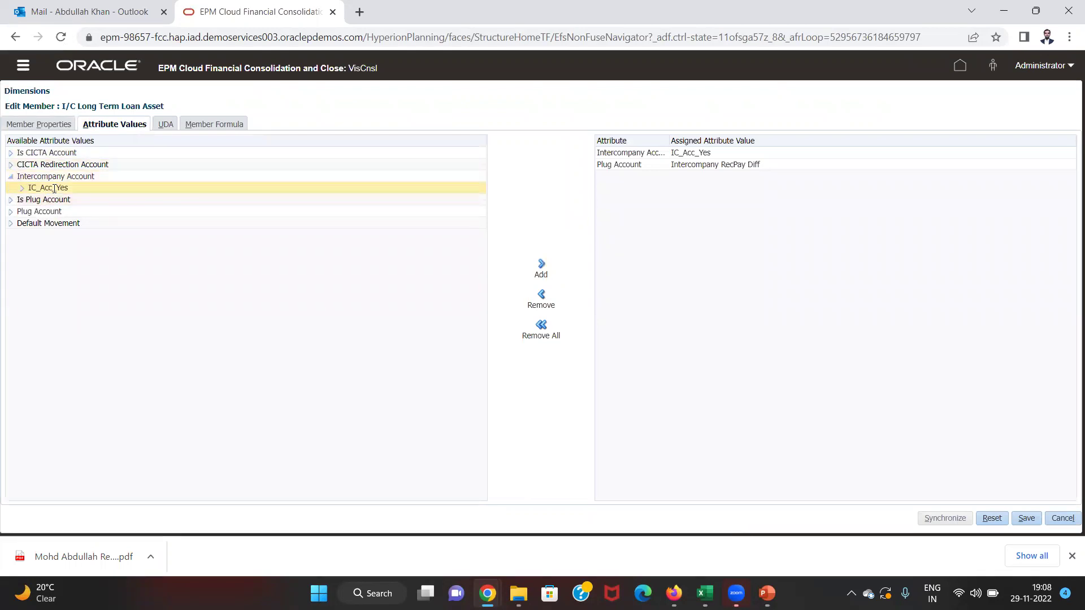
click(54, 188)
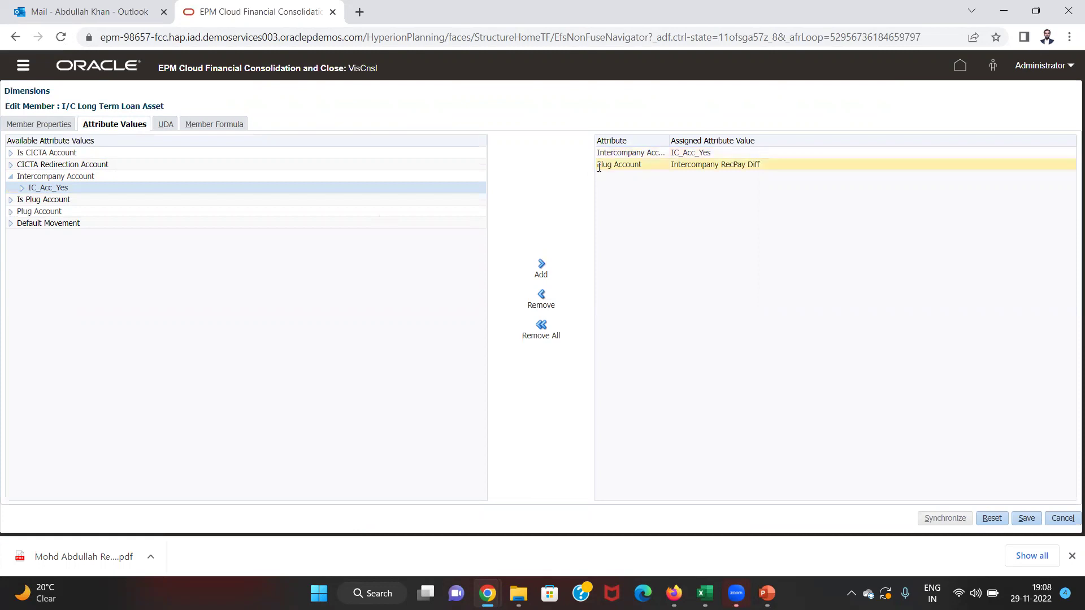
click(11, 203)
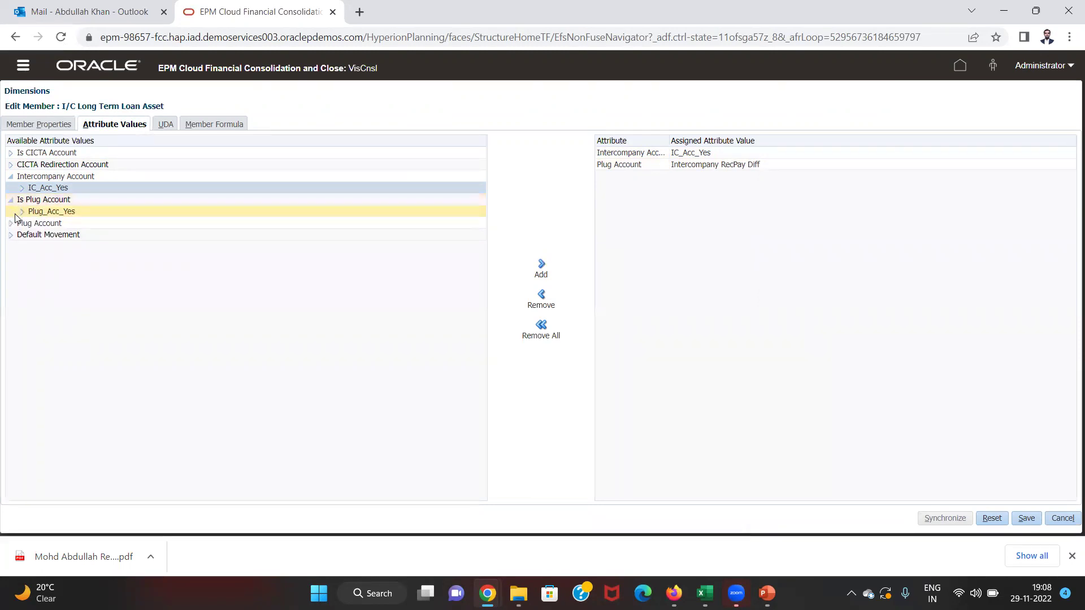
click(11, 225)
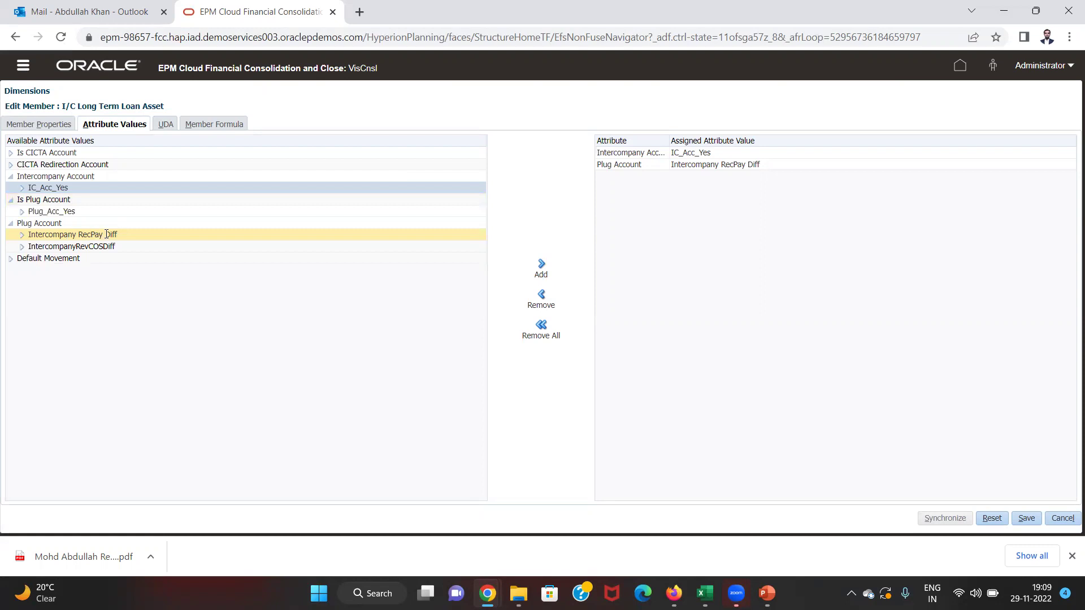
click(78, 235)
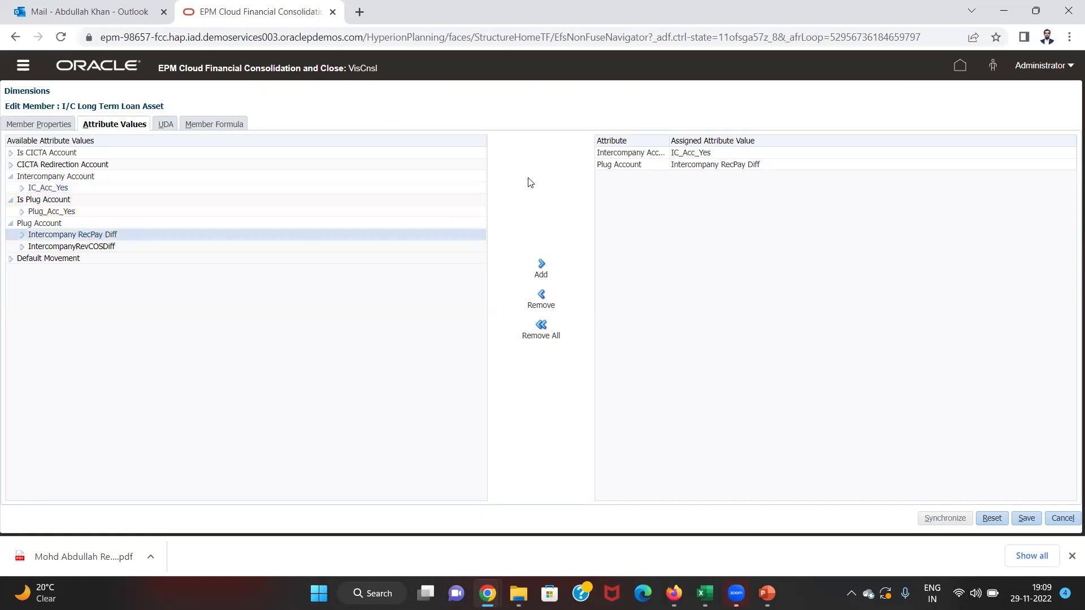
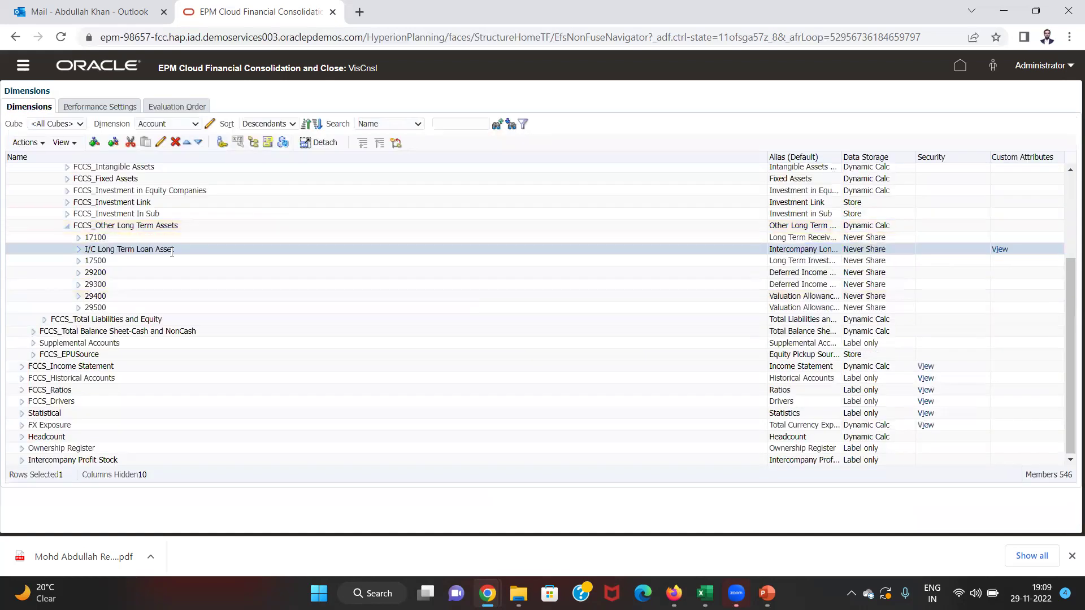
Search the Account dimension for "I/C LONG" and open the I/C Long Term Loan Liability member to view its attribute values
click(460, 124)
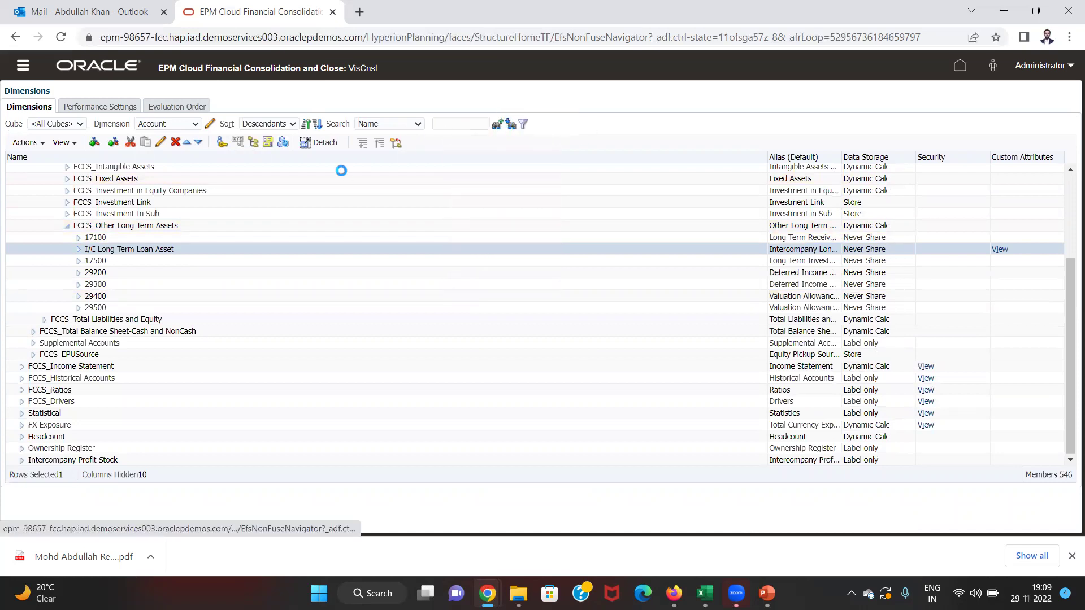
click(614, 191)
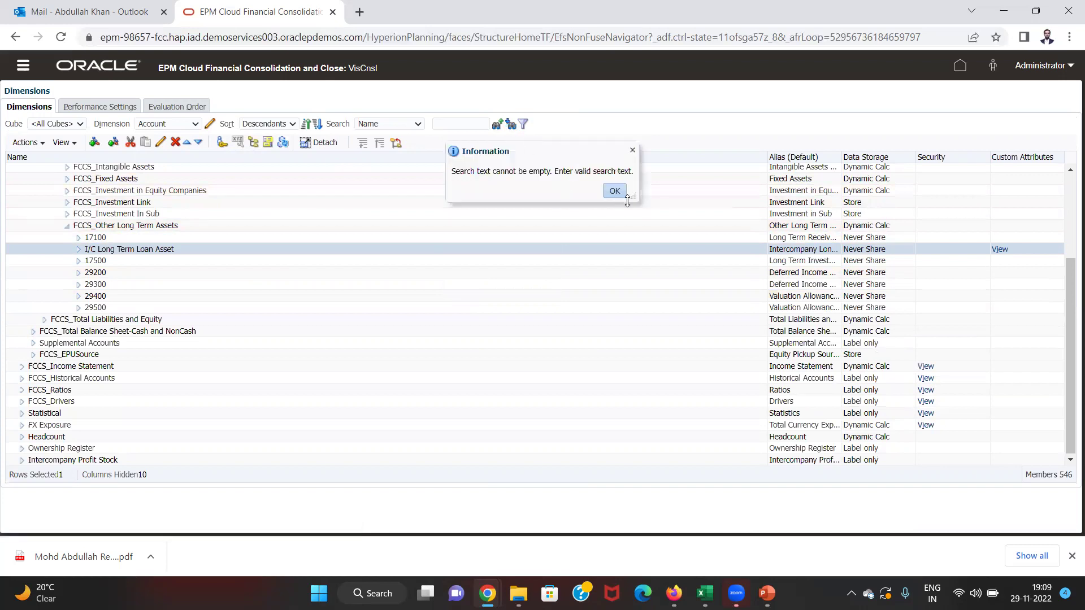
click(614, 191)
click(461, 123)
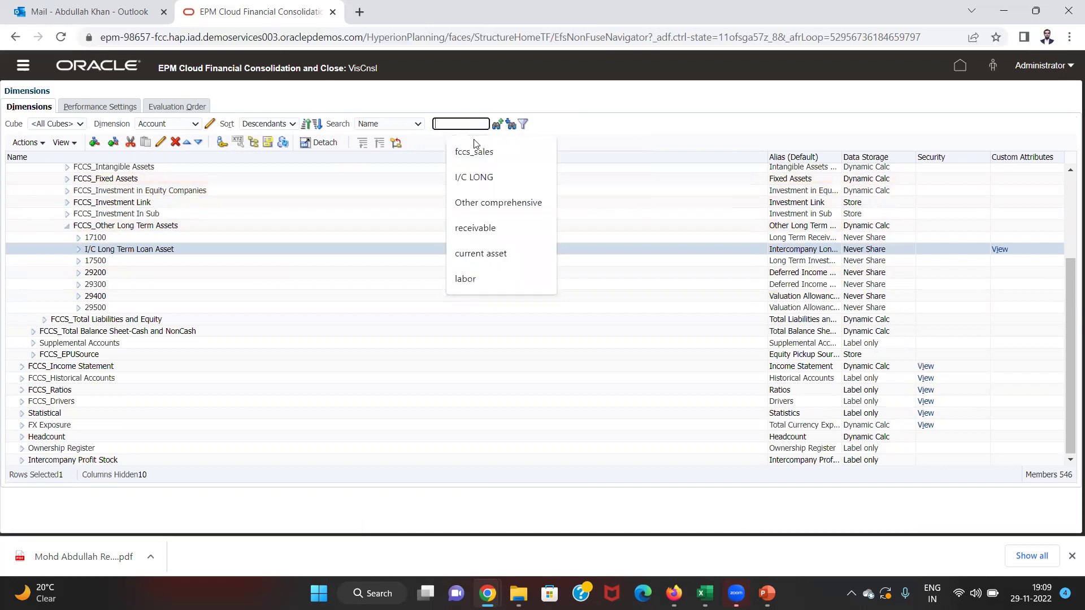
click(484, 169)
click(513, 128)
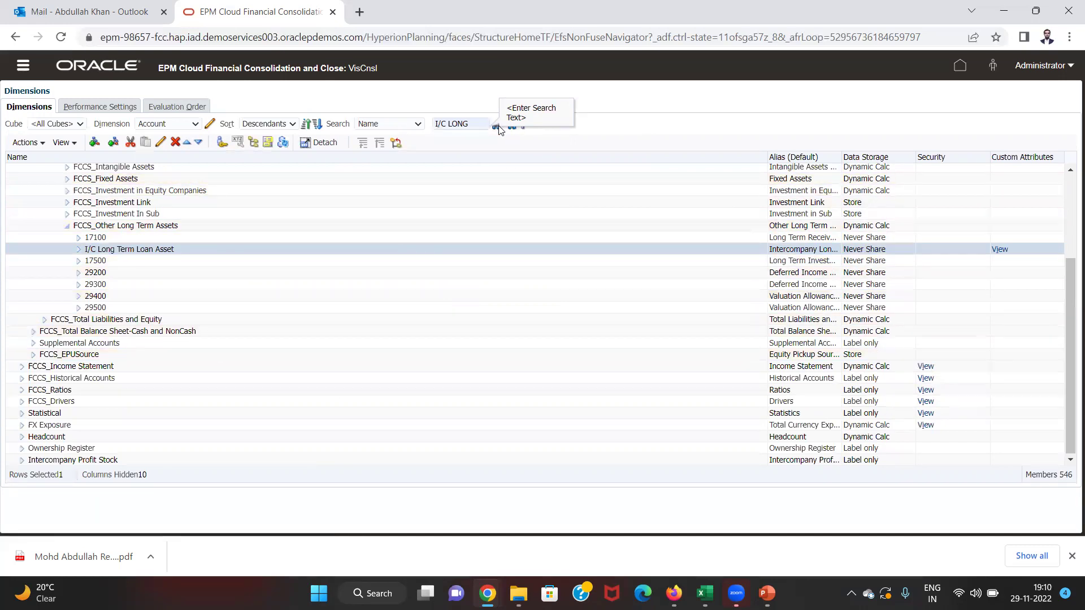
click(468, 122)
click(515, 127)
click(514, 126)
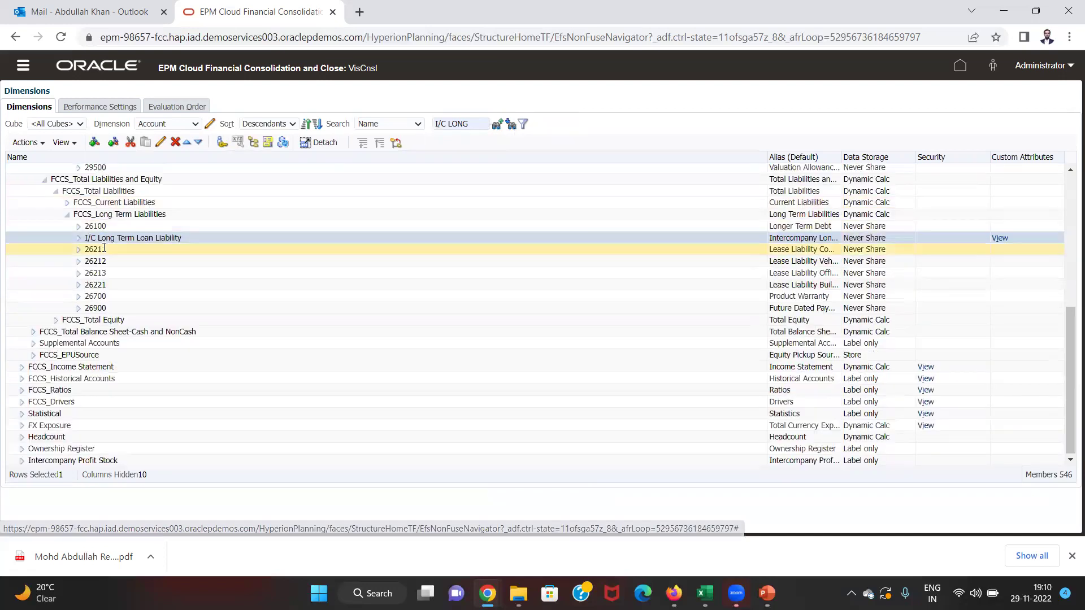
click(160, 143)
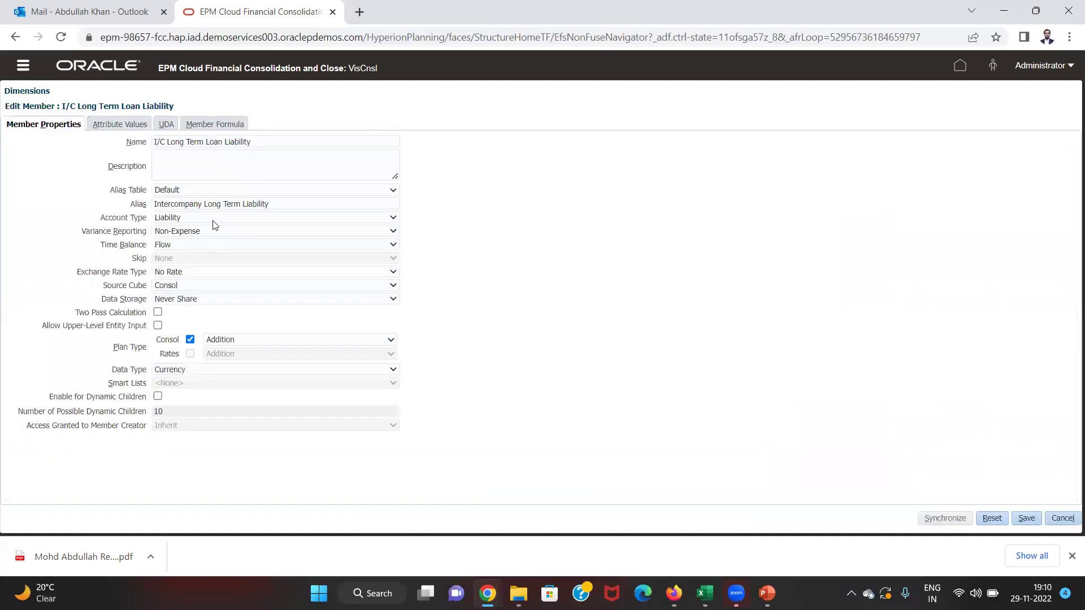
click(120, 127)
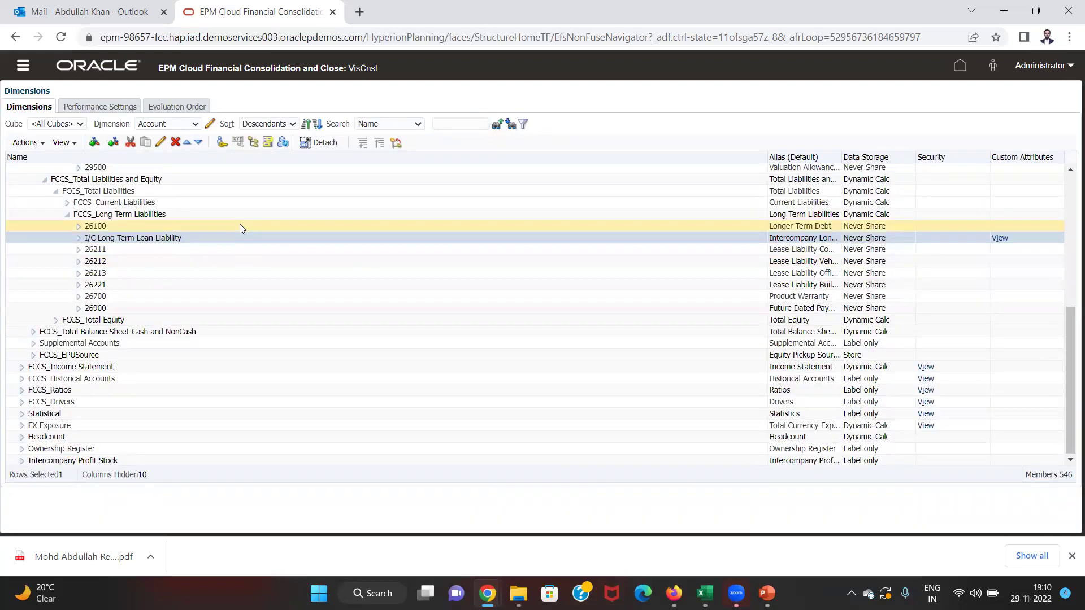
Switch to the Book6 Excel workbook containing the FCCS ad hoc grid for the intercompany long-term loan accounts
key(alt+Tab)
key(alt+Tab)
key(alt+Tab)
key(alt+Tab)
key(alt+Tab)
key(alt+Tab)
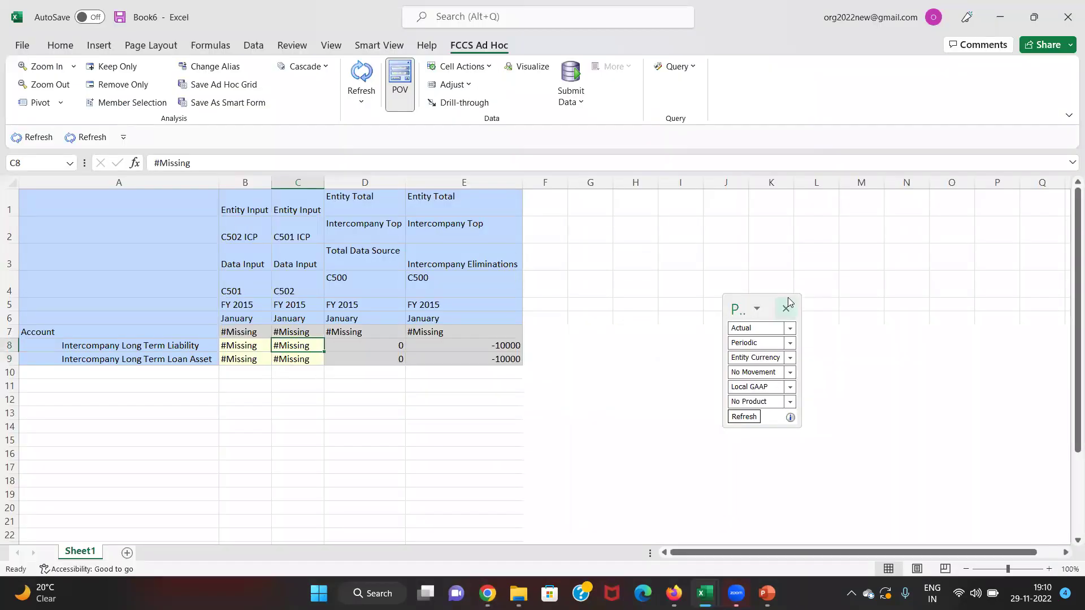
Delete the Intercompany Eliminations column, column E, from the ad hoc grid
key(Up)
key(Right)
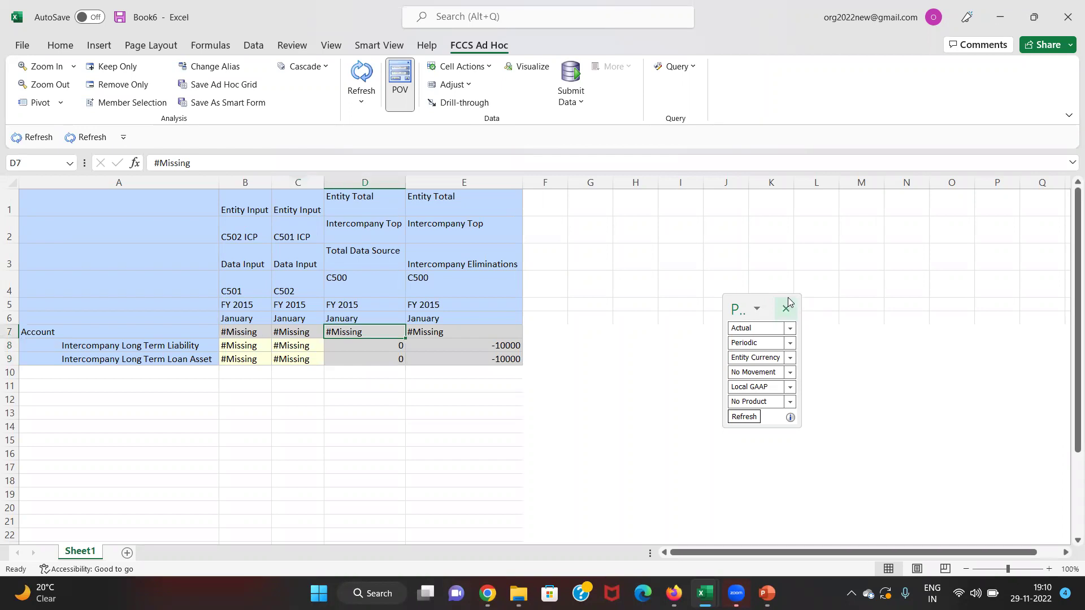
key(Right)
key(Left)
key(Down)
key(Right)
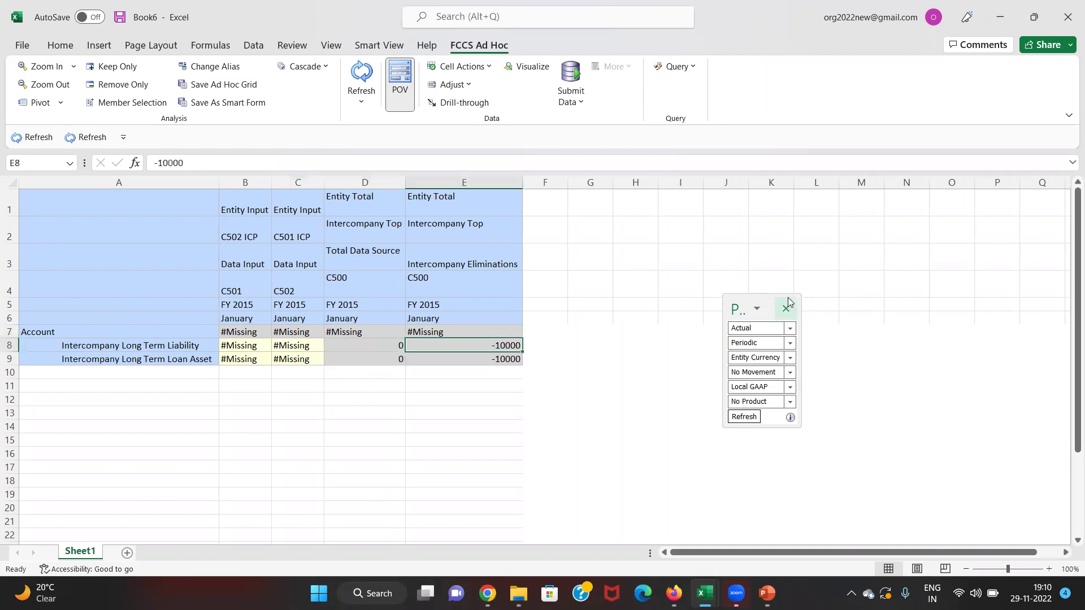
key(ctrl+space)
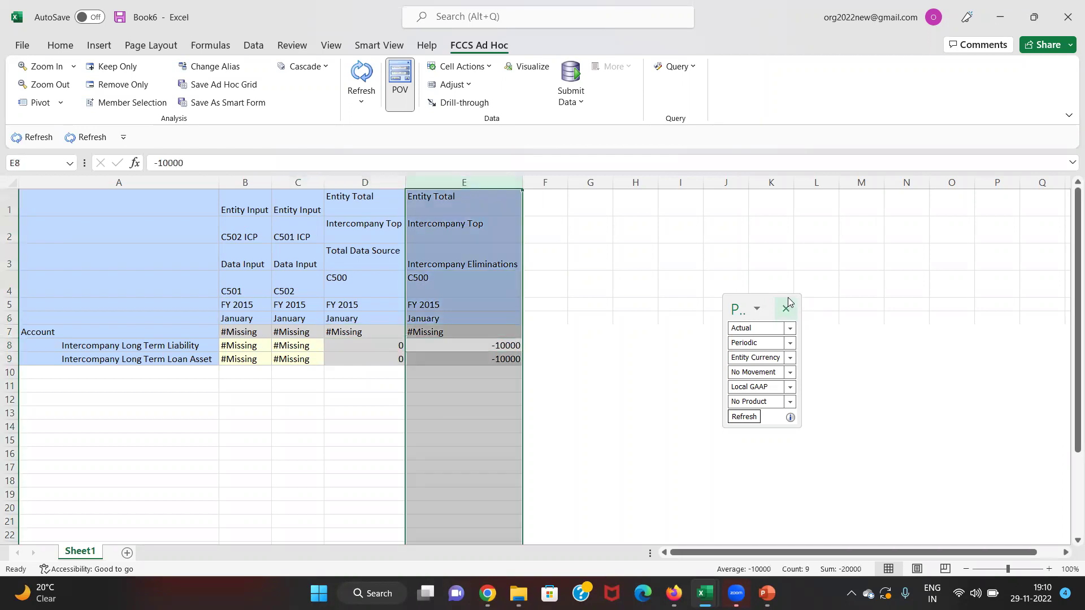
key(ctrl+minus)
Examine the C501 and C502 entity members in row 4 of the two input columns
key(Down)
key(Left)
key(Left)
key(Up)
key(Left)
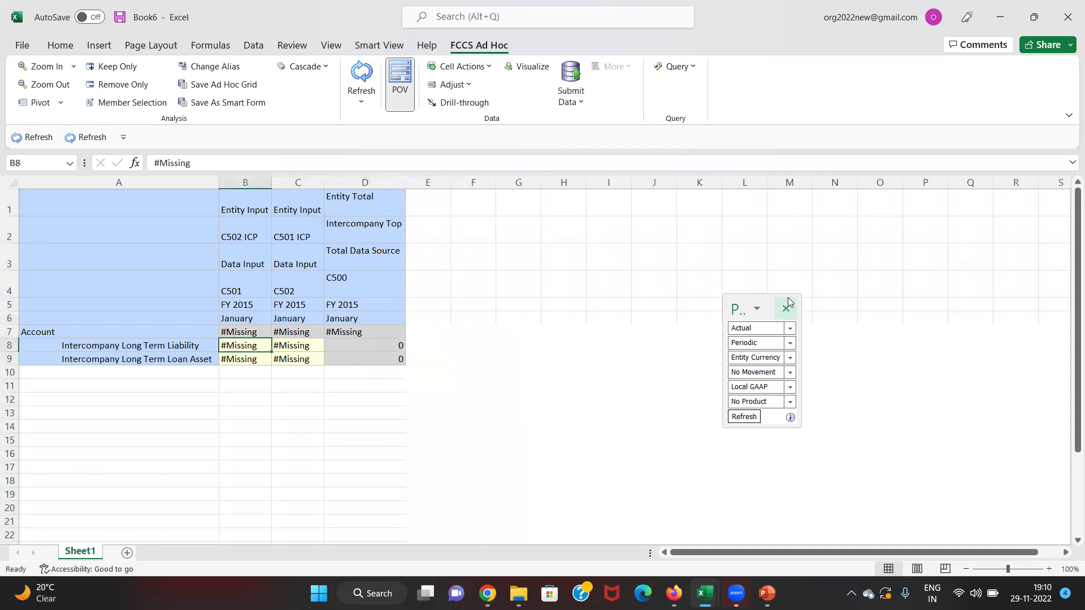
key(Up)
key(Up)
key(Up)
key(Up)
key(Up)
key(Down)
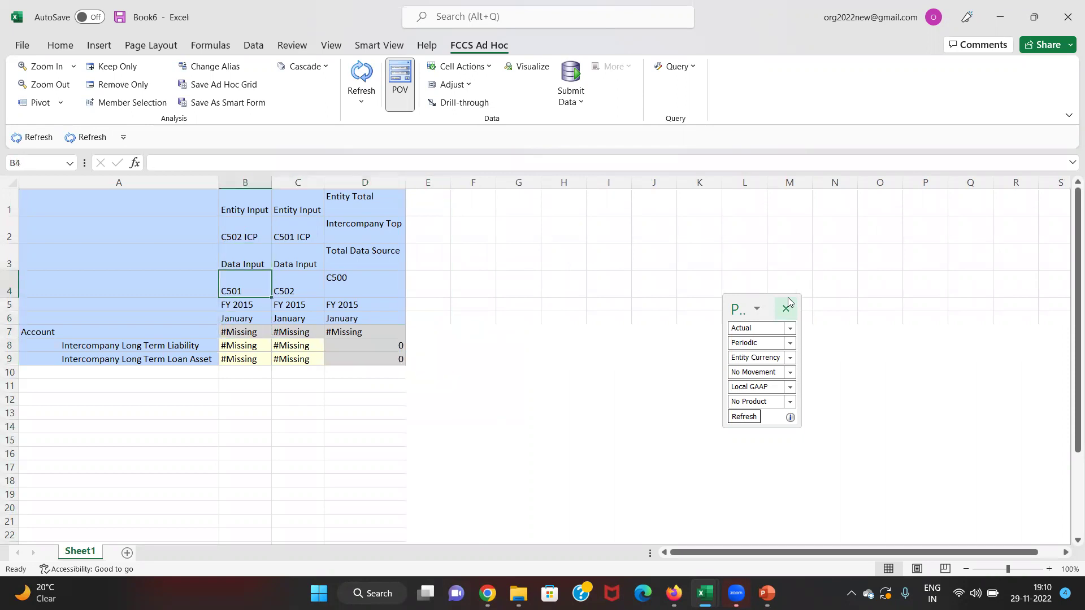
key(Right)
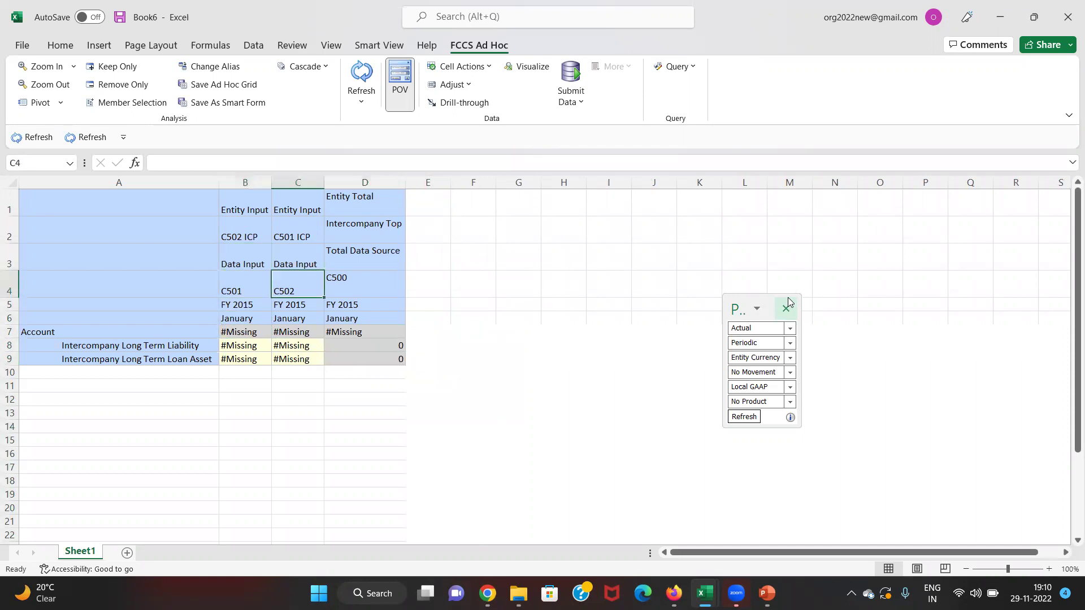
key(Left)
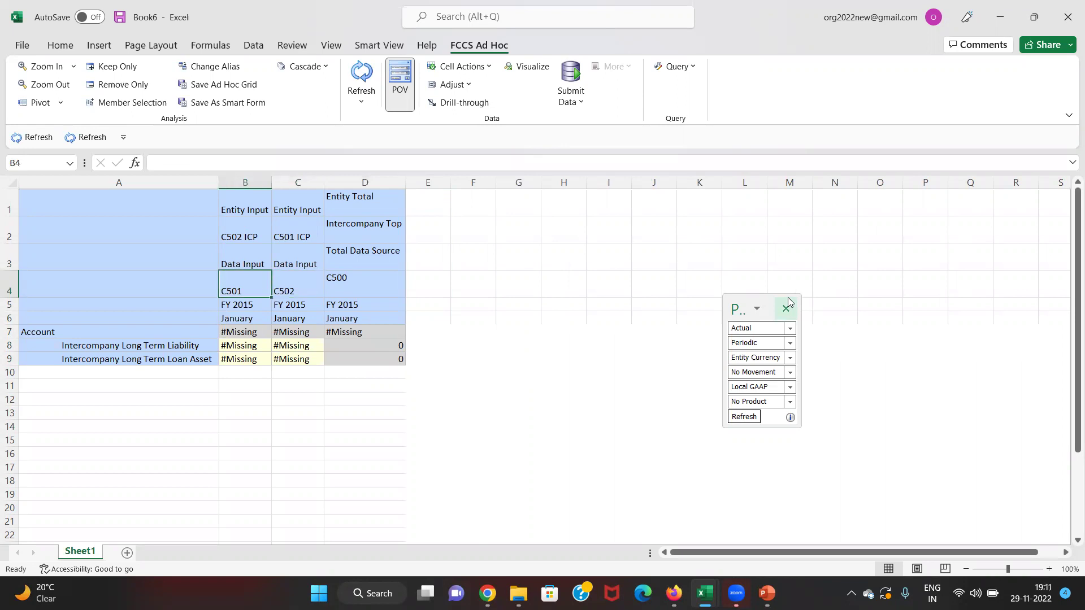
key(Right)
key(Left)
Examine the Entity Input, C502 ICP and Data Input members heading the C501 column
key(Up)
key(Up)
key(Up)
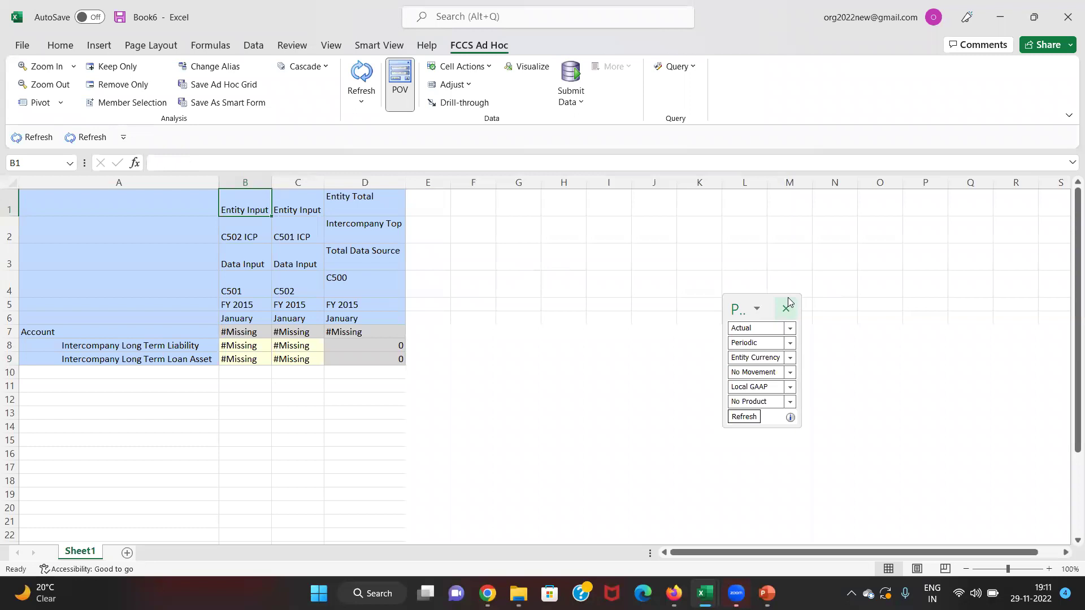
key(Down)
key(Down)
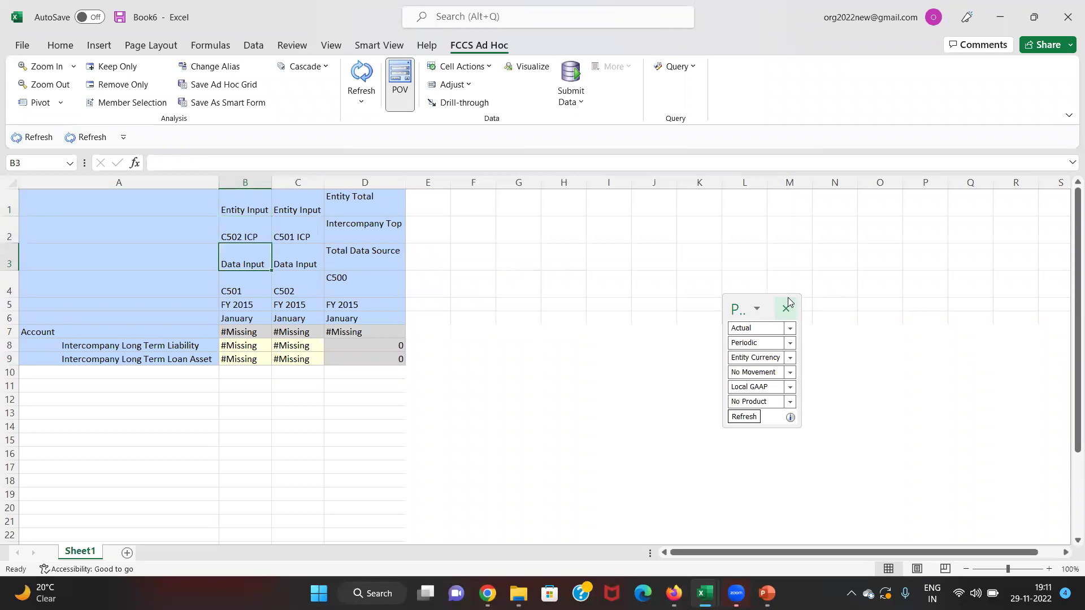
key(Up)
key(Up)
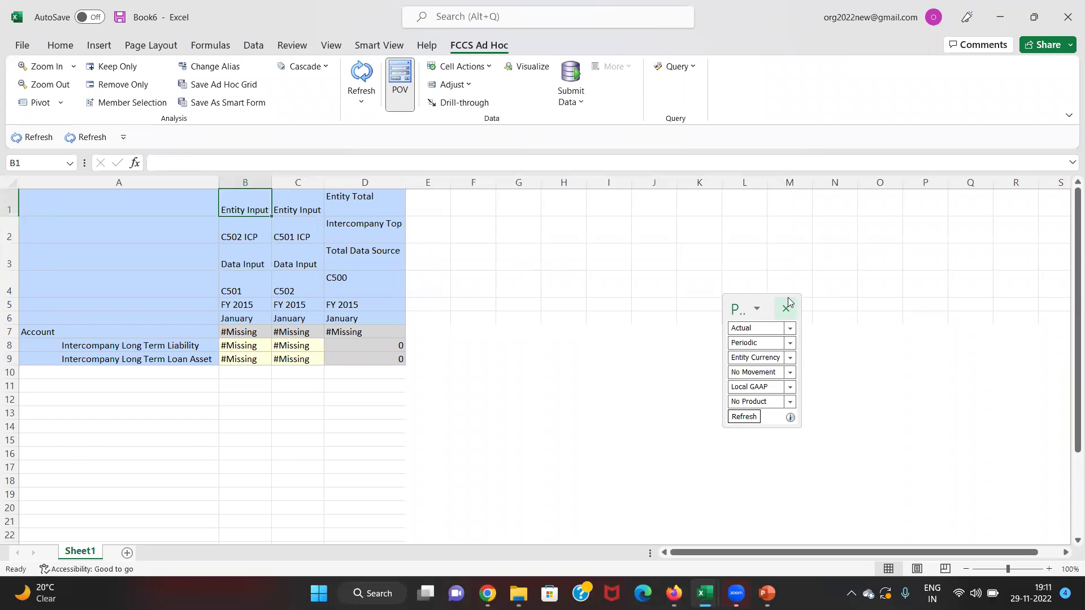
key(Down)
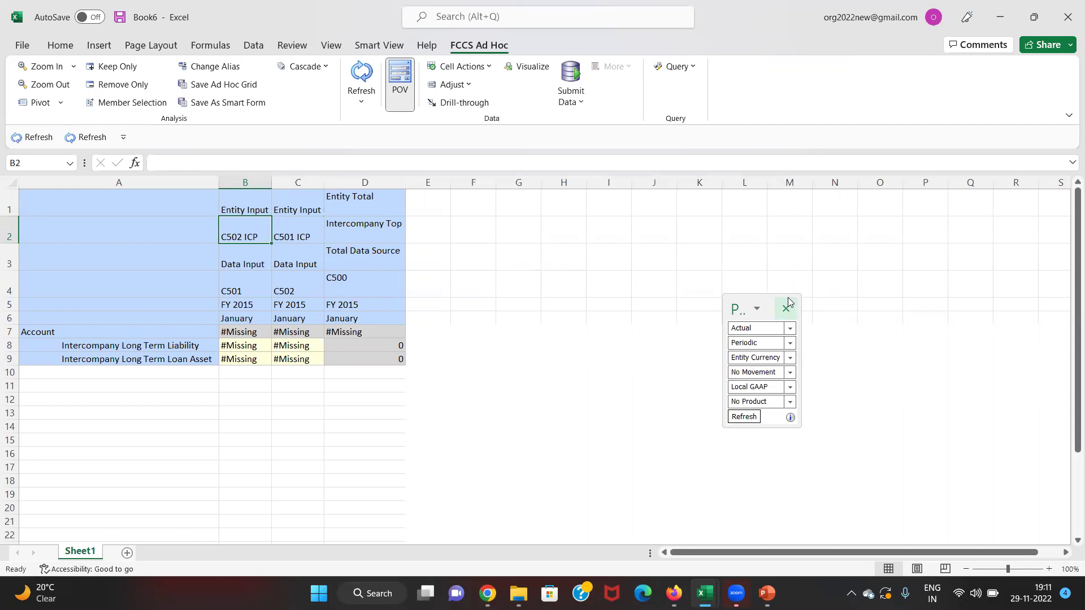
click(786, 306)
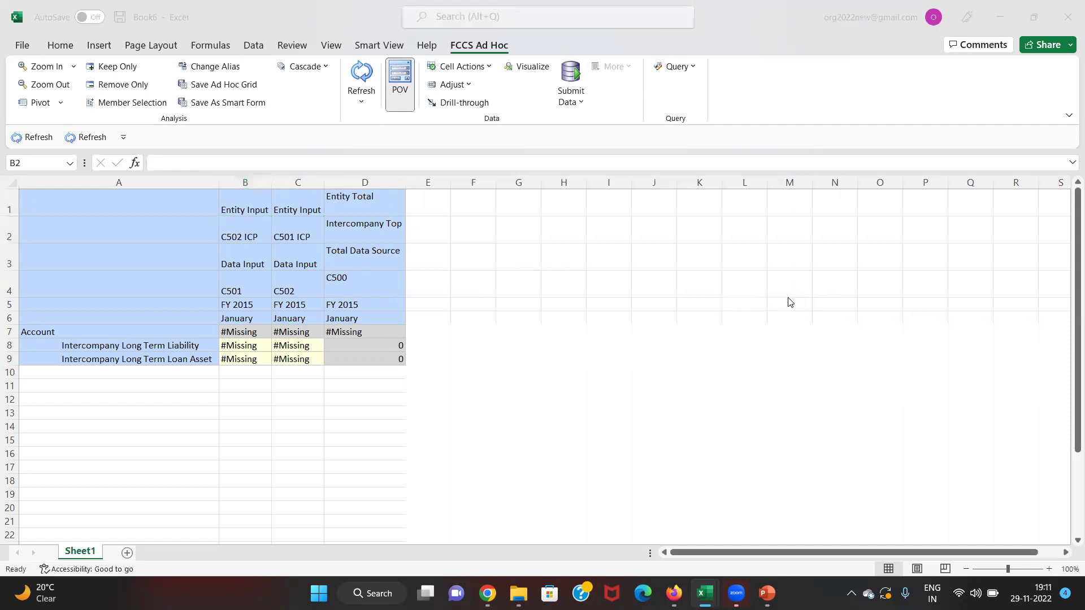
Switch to the EPM Cloud browser window, display the Intercompany dimension and examine the ICP members under FCCS_Intercompany Entities
key(alt+Tab)
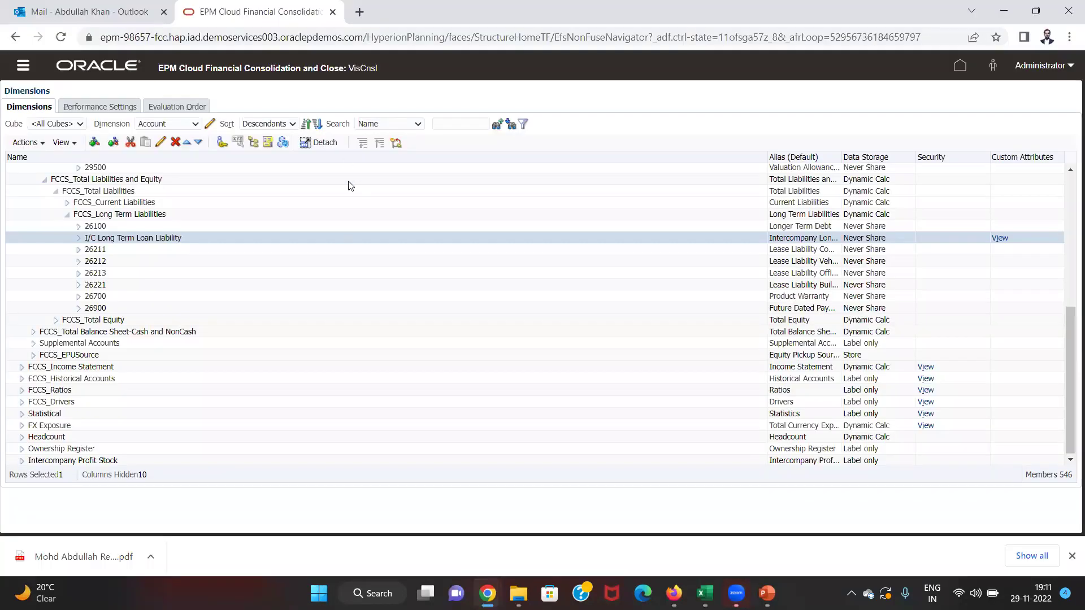
click(165, 125)
click(165, 196)
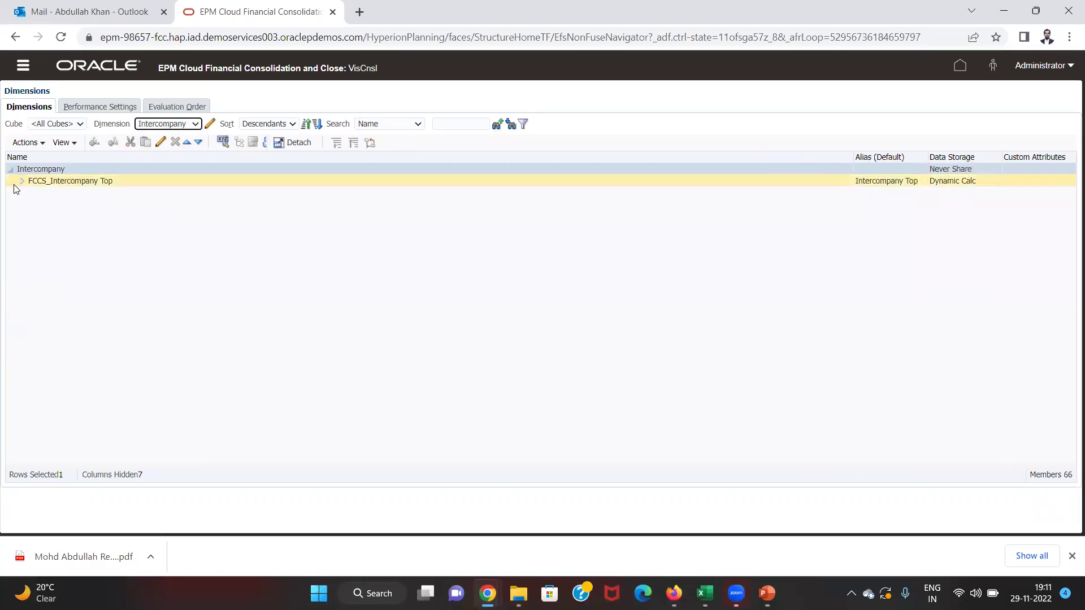
click(22, 182)
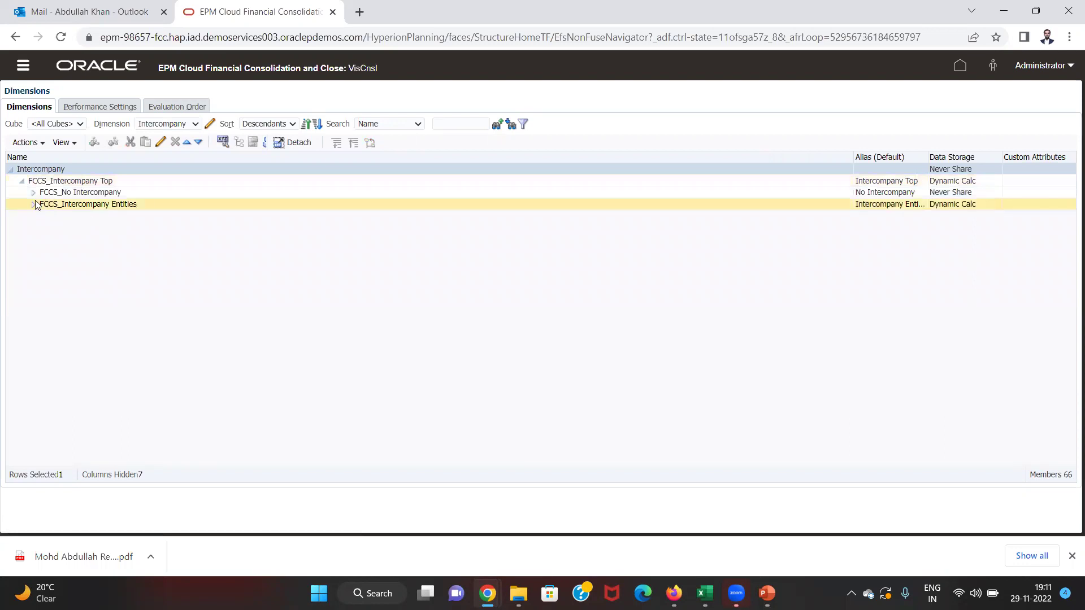
click(33, 205)
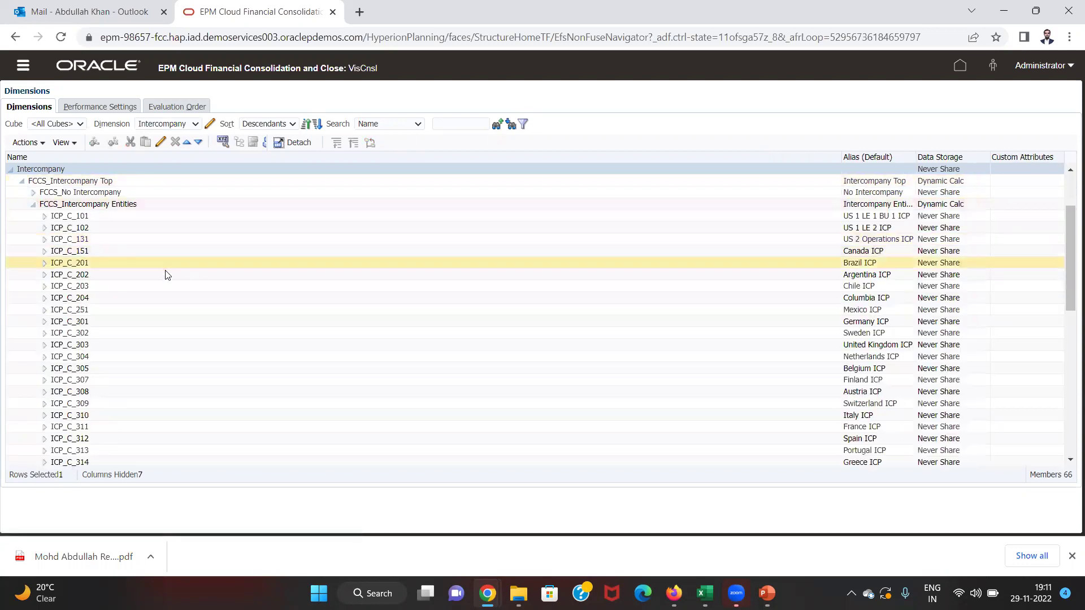
scroll(170, 288, down, 5)
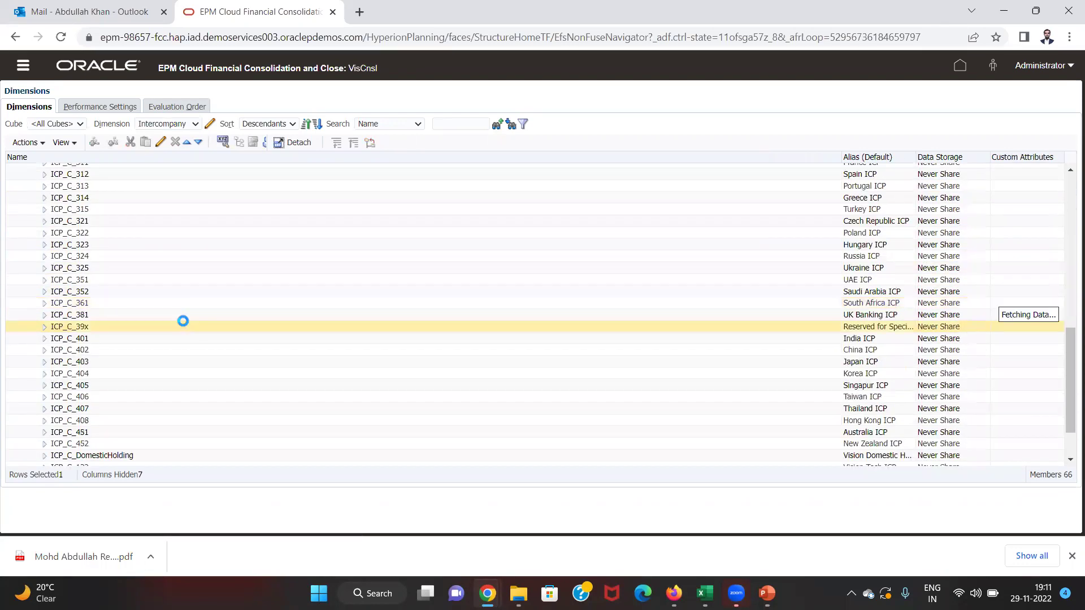
scroll(184, 323, down, 4)
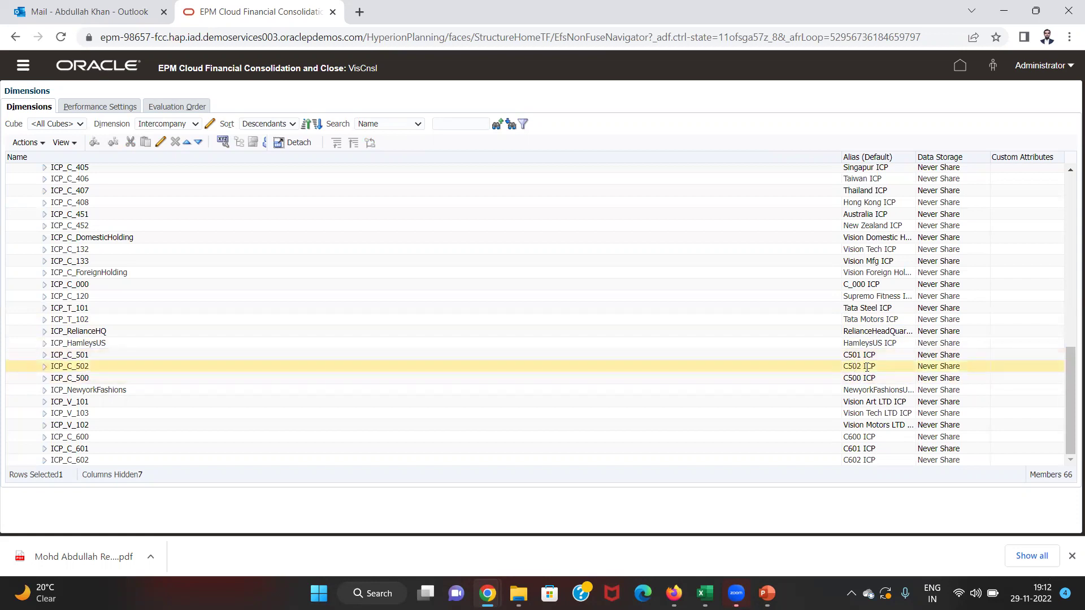
scroll(105, 232, up, 5)
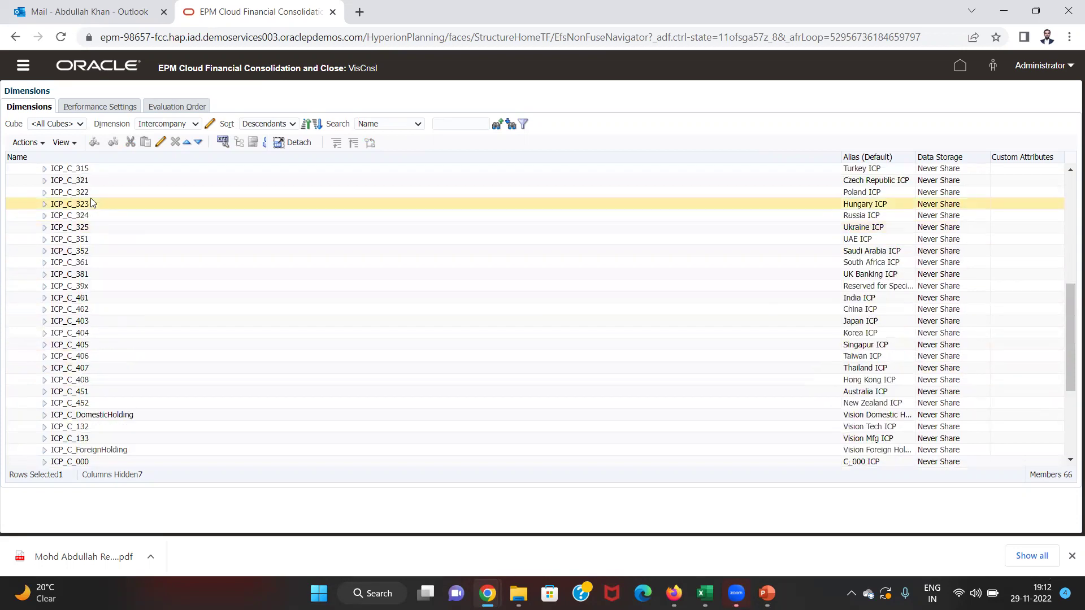
scroll(92, 202, up, 5)
scroll(100, 237, down, 3)
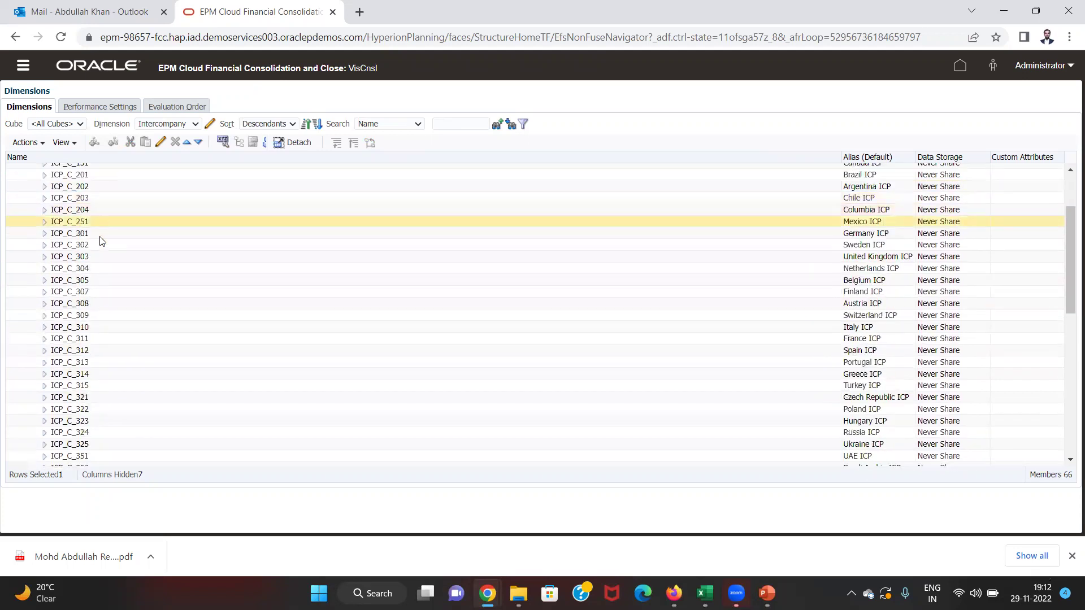
Switch back to the Book6 workbook and compare the entity and intercompany partner members of the C501 and C502 columns
key(alt+Tab)
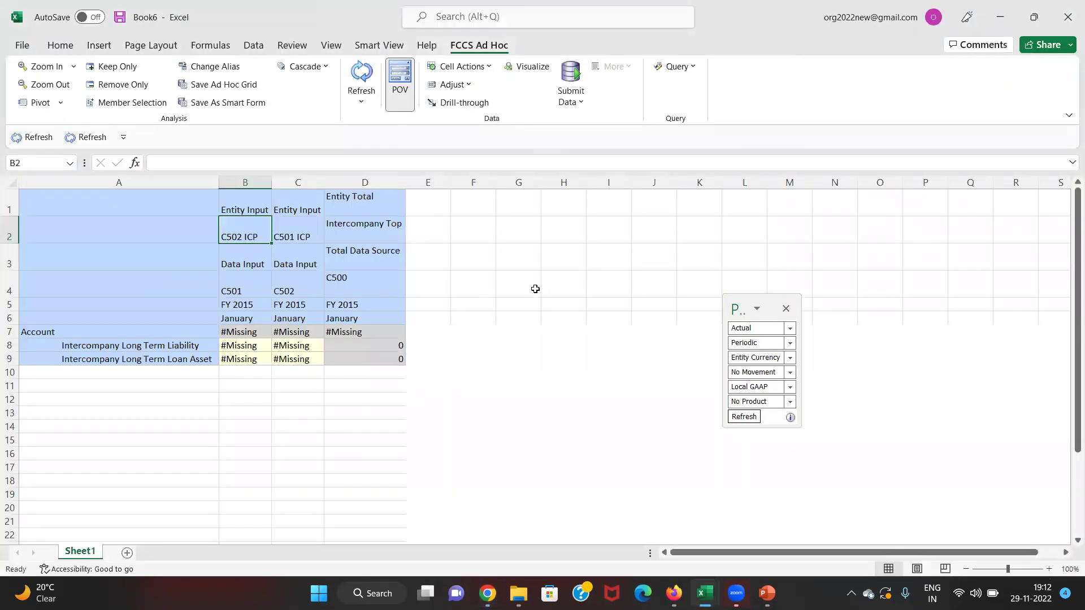
key(Down)
key(Down)
key(Up)
key(Up)
key(Down)
key(Down)
key(Down)
key(Right)
key(Up)
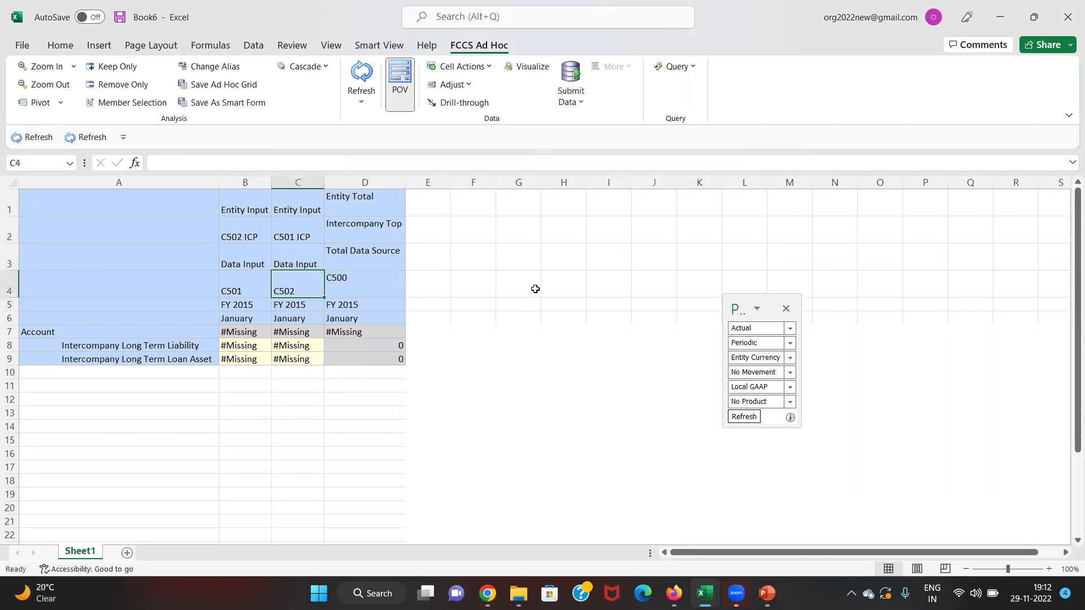
key(Up)
key(Up)
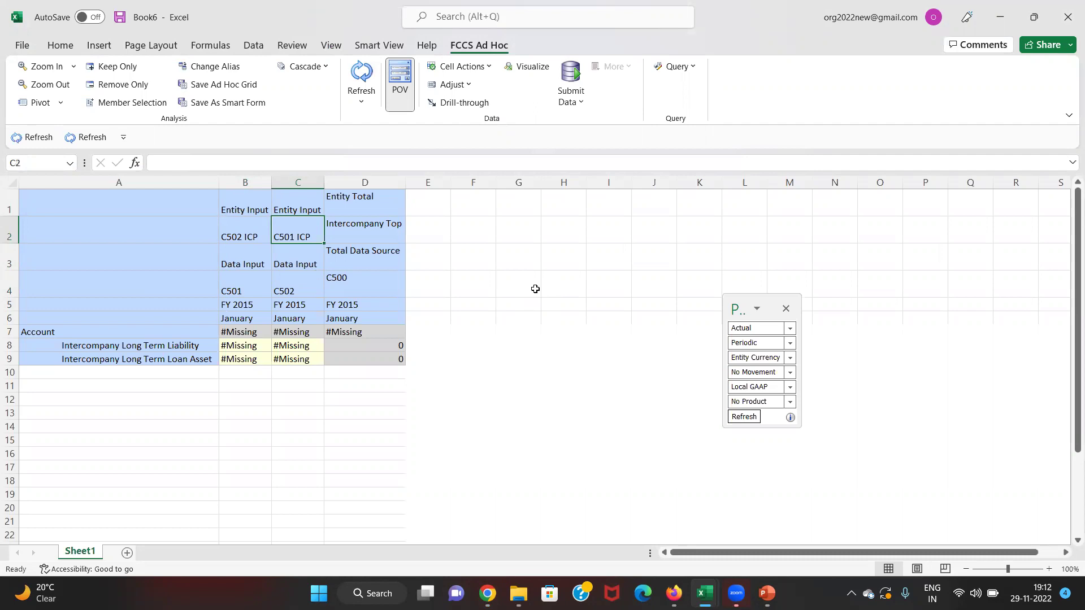
Enter 10000 as the Intercompany Long Term Loan Asset of C501 against C502 ICP
key(Down)
key(Down)
key(Down)
key(Down)
key(Down)
key(Down)
key(Down)
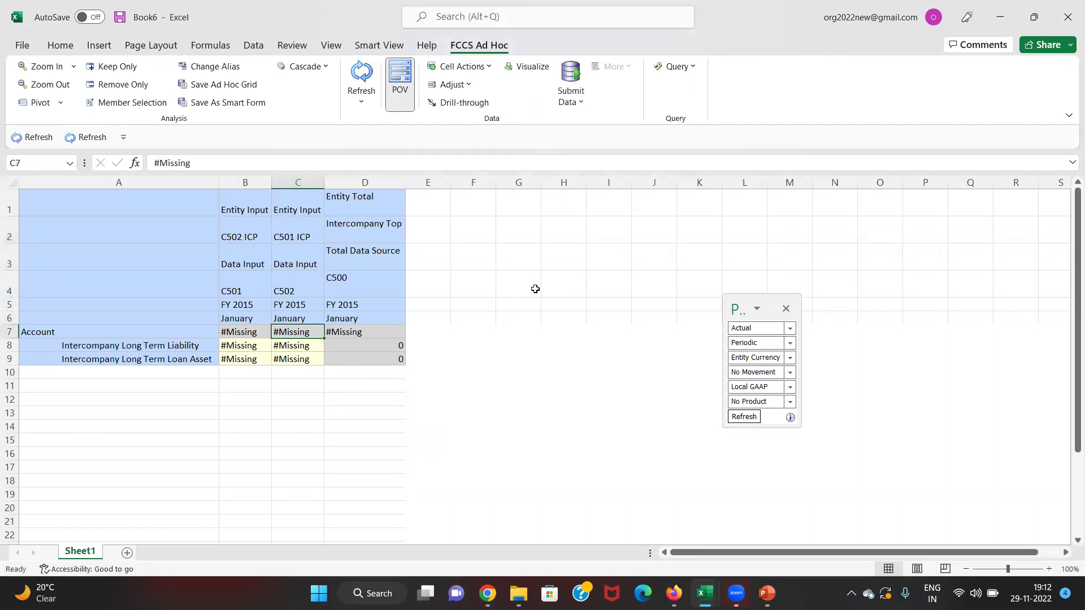
key(Left)
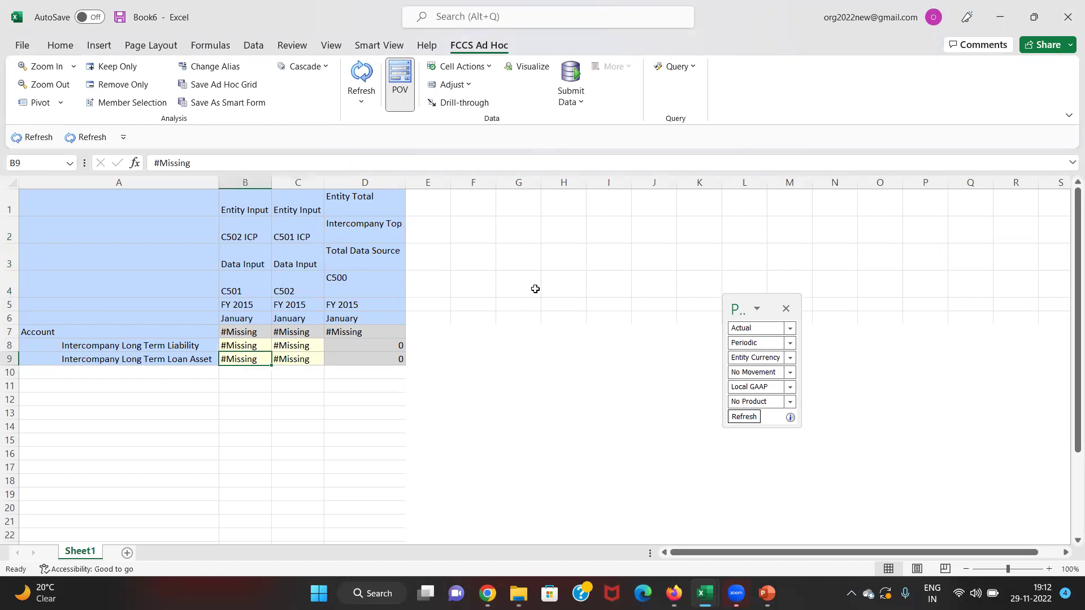
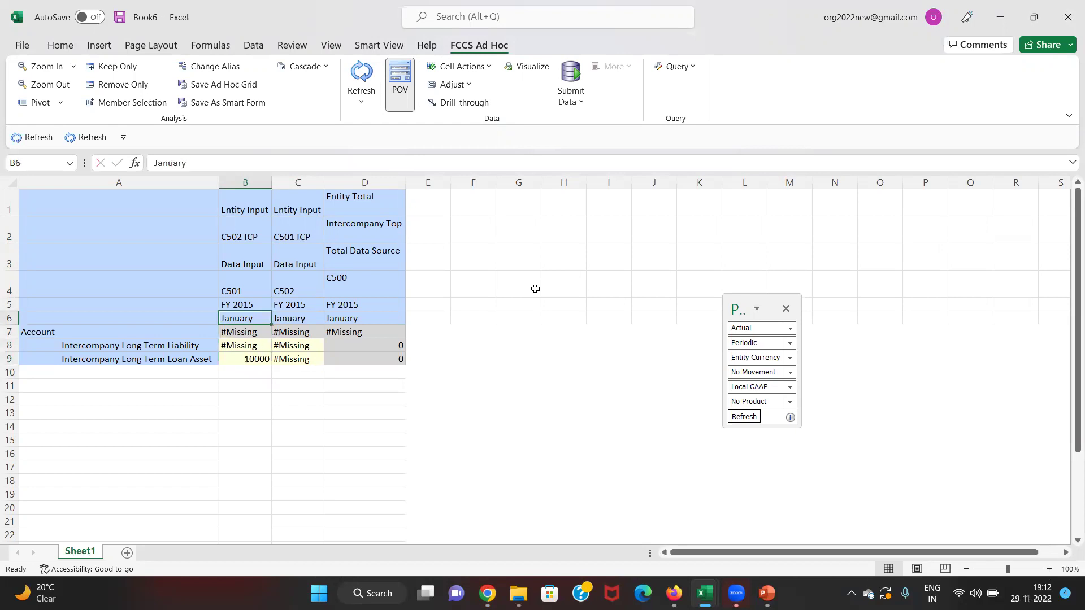
Examine the entity, intercompany partner, data source and period members heading the C501 column
key(Down)
key(Down)
key(Down)
key(Down)
key(Down)
key(Up)
key(Up)
key(Up)
key(Up)
key(Up)
key(Up)
key(Up)
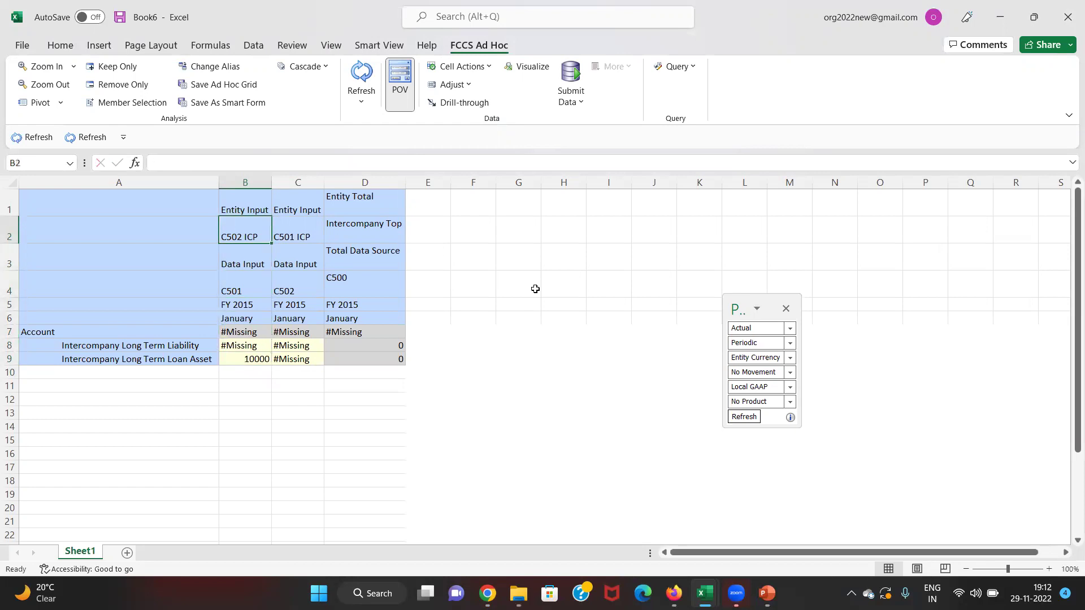
key(Down)
key(Down)
key(Down)
key(Down)
key(Down)
key(Down)
key(Down)
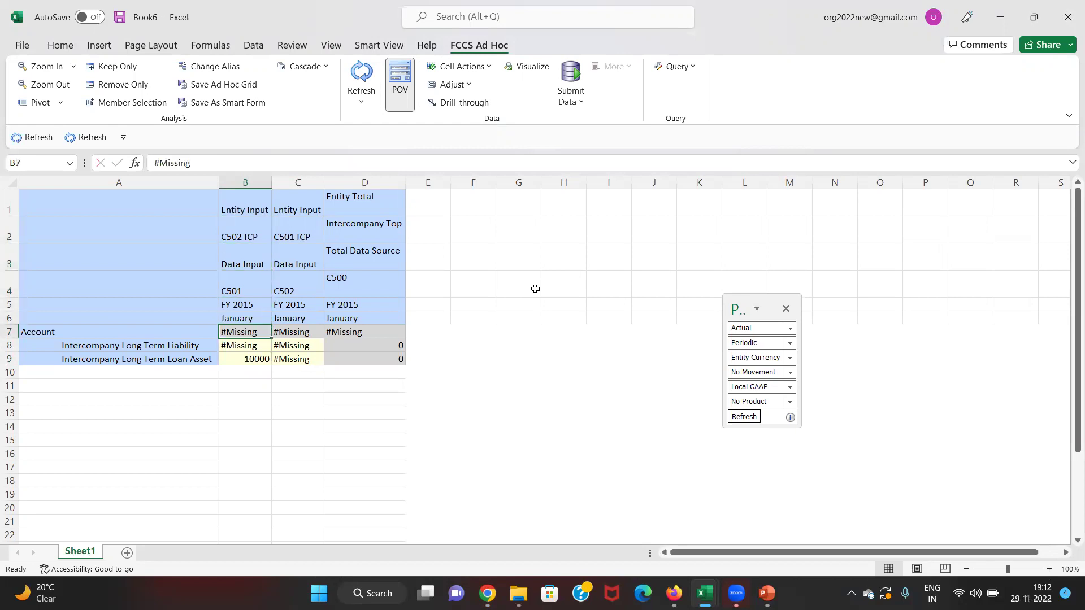
Try to submit the loan asset value, dismiss the message and refresh the ad hoc grid
click(577, 76)
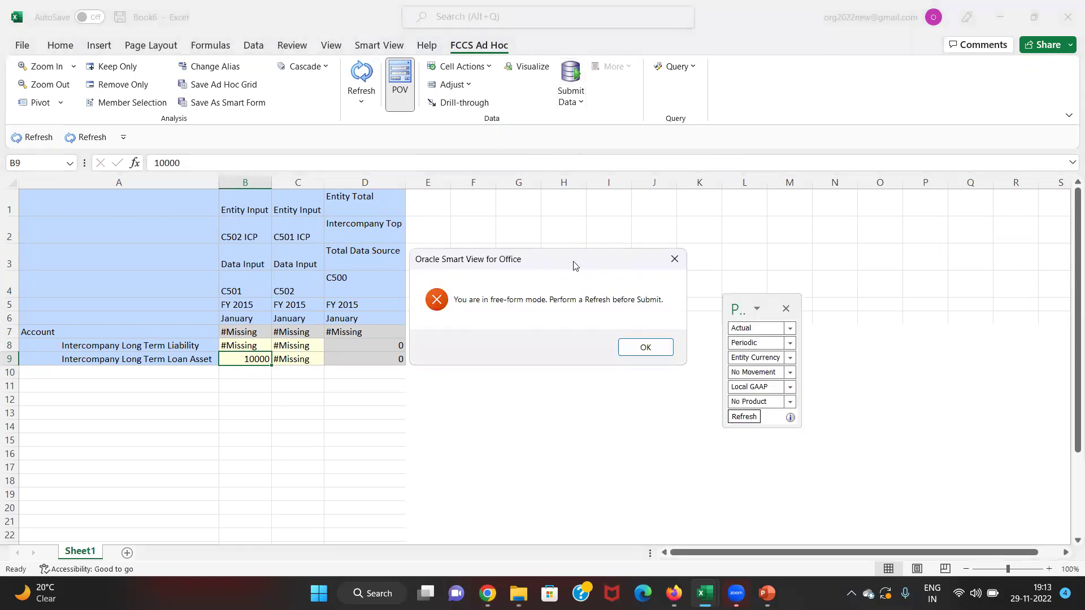
click(642, 351)
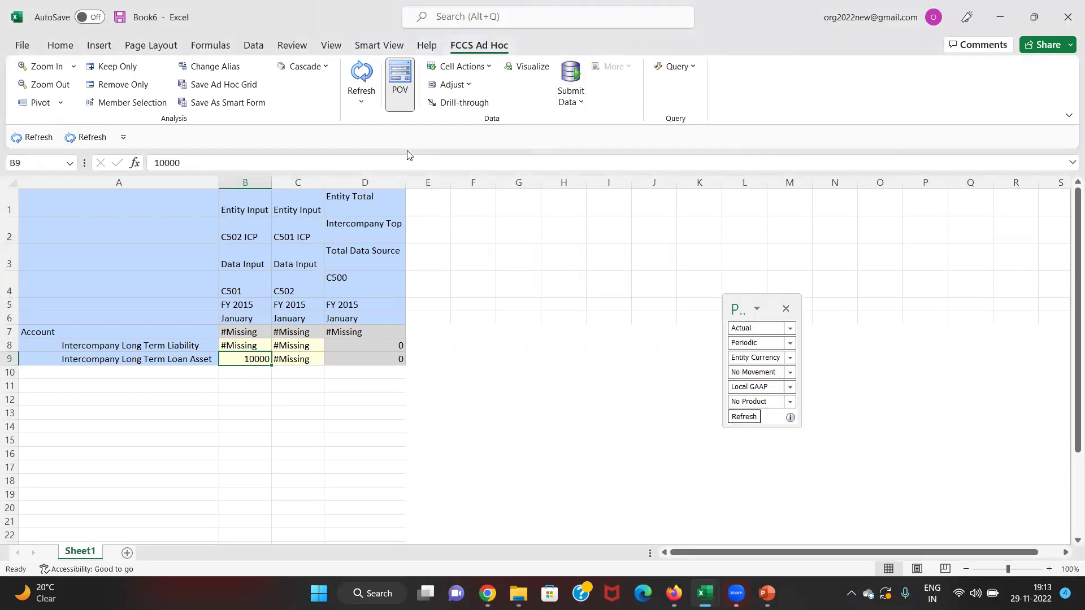
click(358, 76)
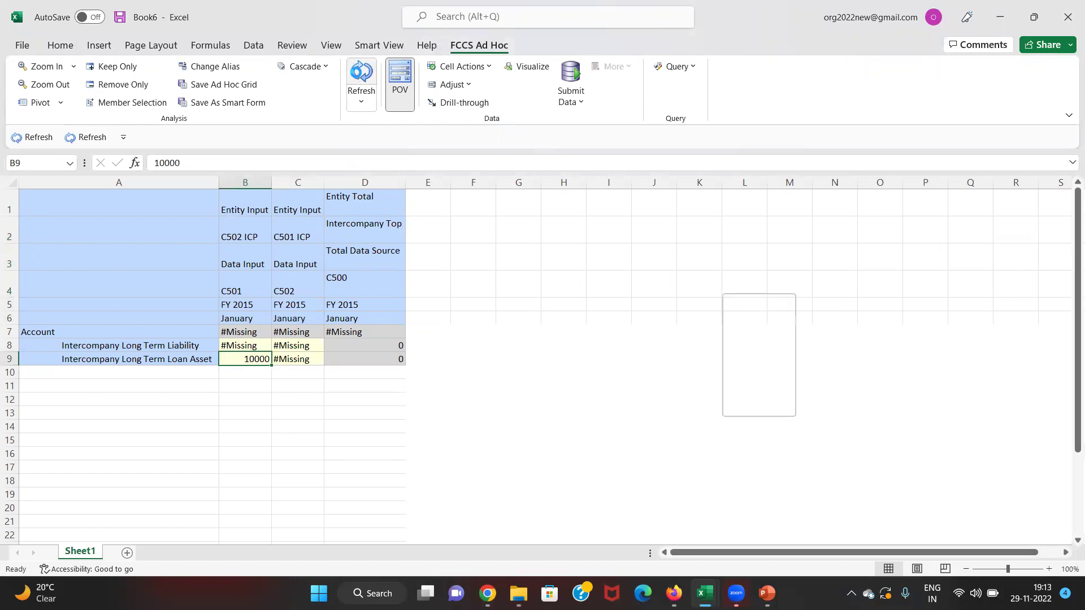
Re-enter 10000 as C501's Intercompany Long Term Loan Asset and submit the data
text(10000)
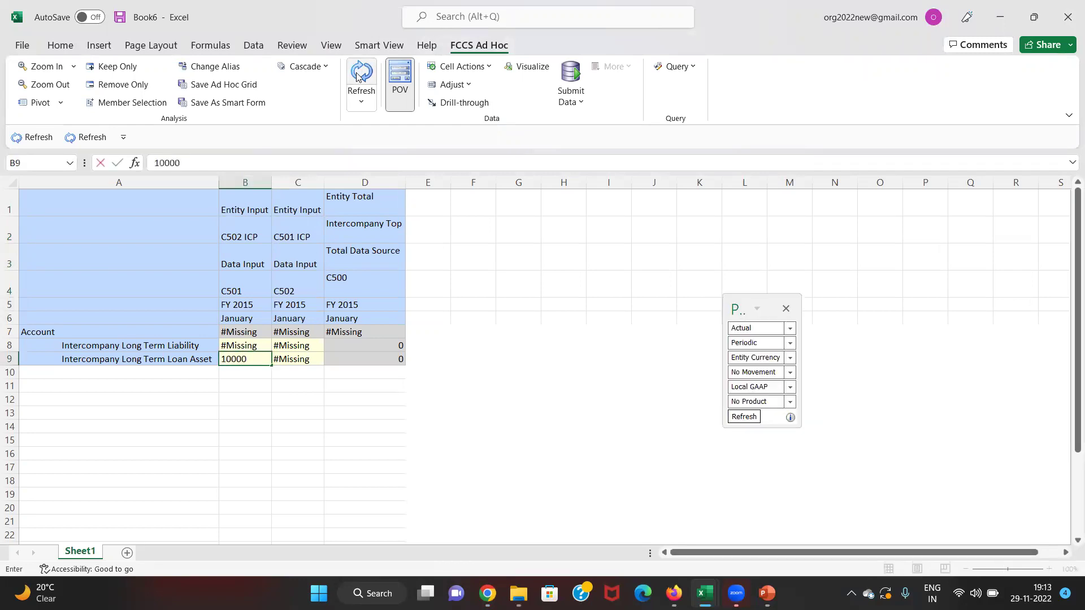
key(Return)
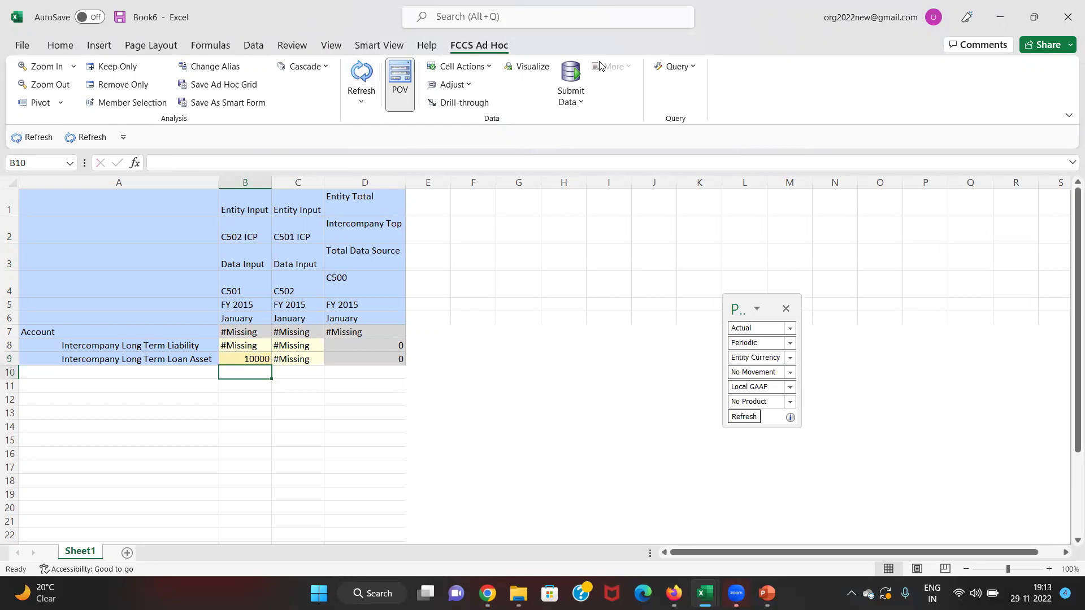
click(571, 77)
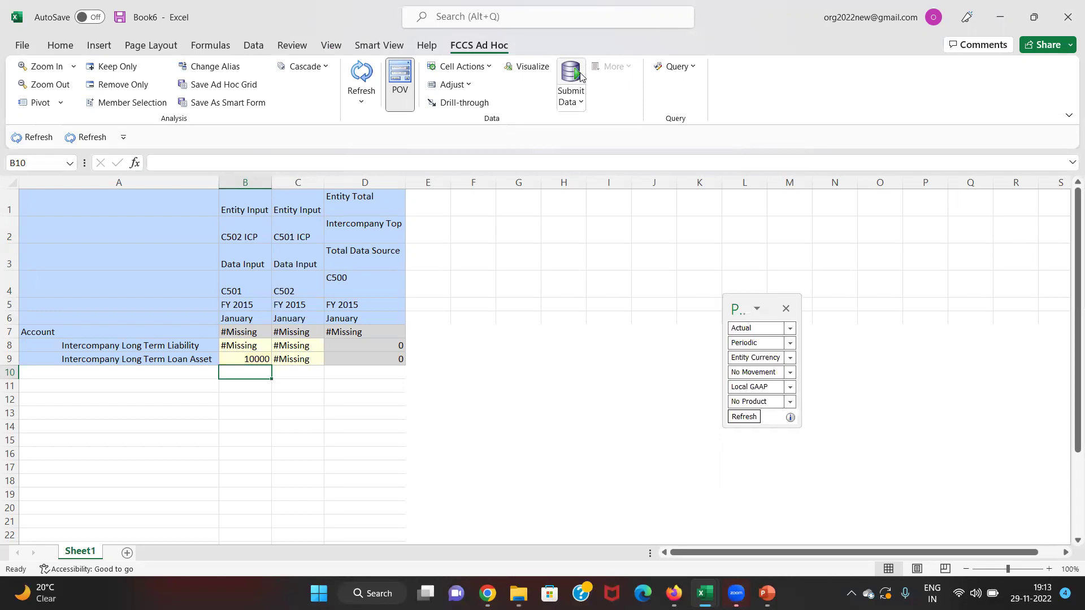
Enter 10000 as C502's Intercompany Long Term Liability against C501 ICP and submit the data
key(Up)
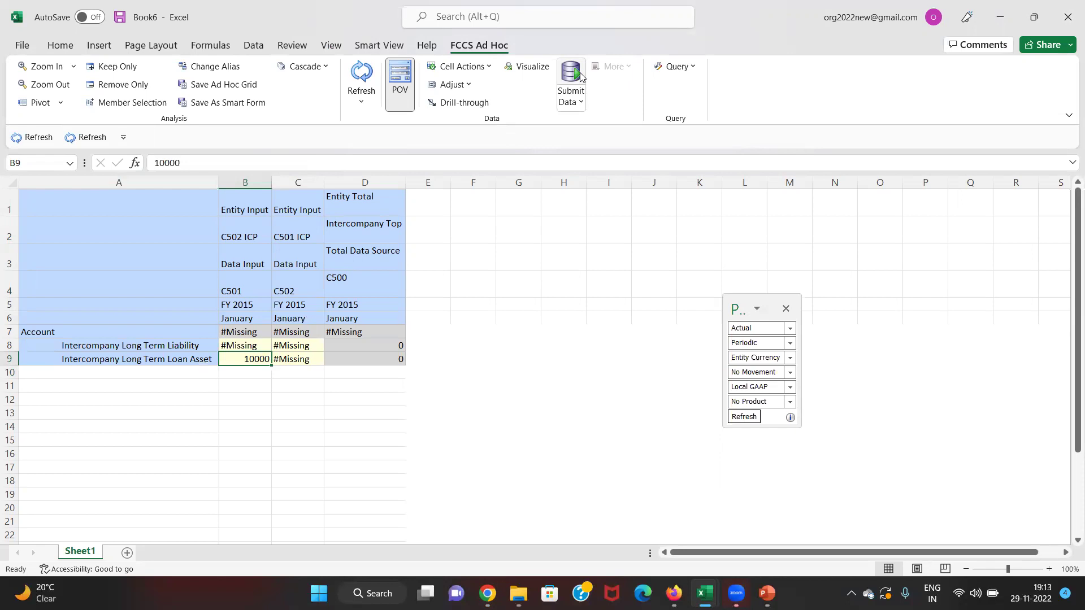
key(Up)
key(Right)
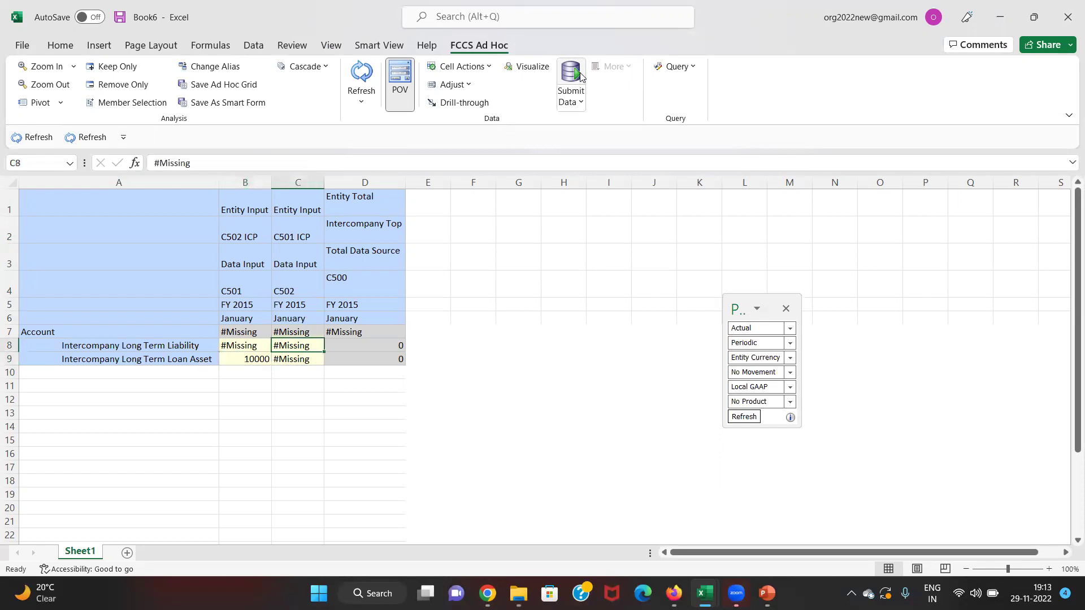
text(10000)
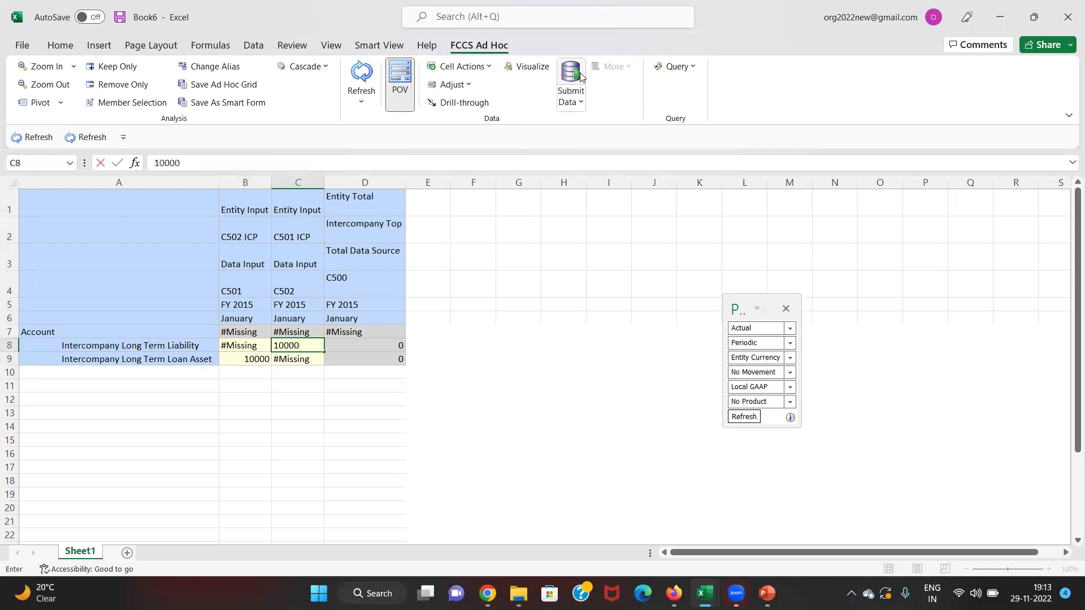
key(Return)
click(571, 73)
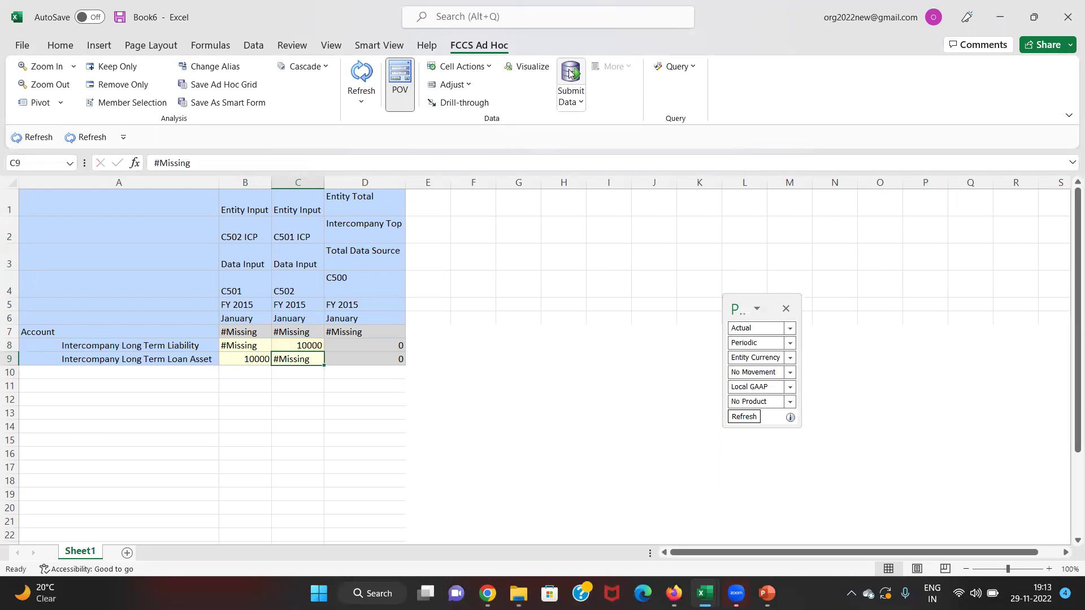
Examine the C500 column's account cells and its Entity Total, Intercompany Top, Total Data Source, entity and period members
key(Up)
key(Right)
key(Up)
key(Up)
key(Down)
key(Down)
key(Up)
key(Up)
key(Up)
key(Up)
key(Up)
key(Up)
key(Up)
key(Down)
key(Down)
key(Down)
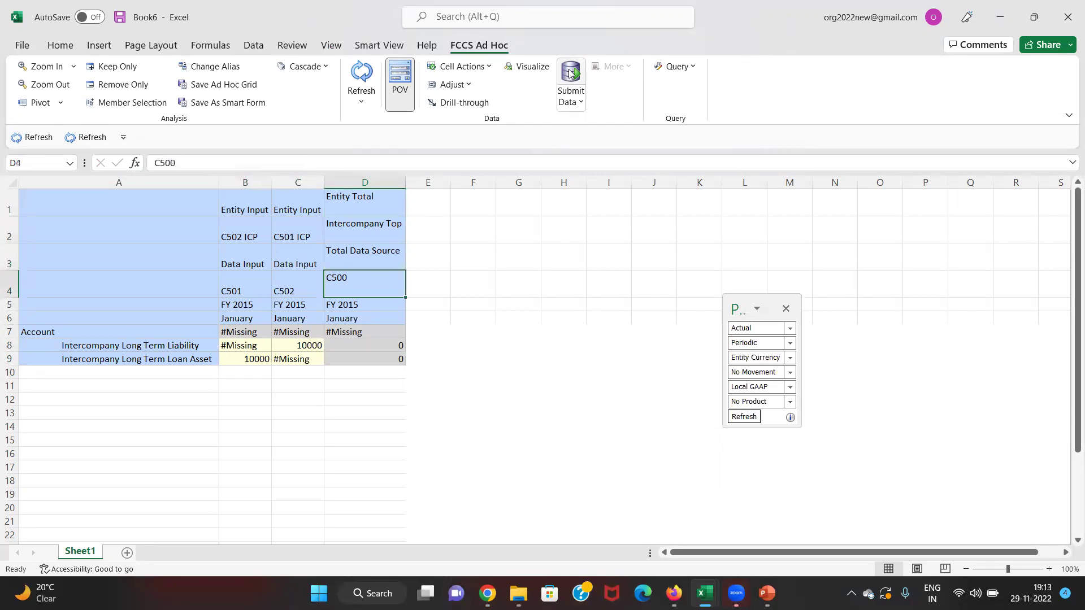
key(Up)
key(Up)
key(Up)
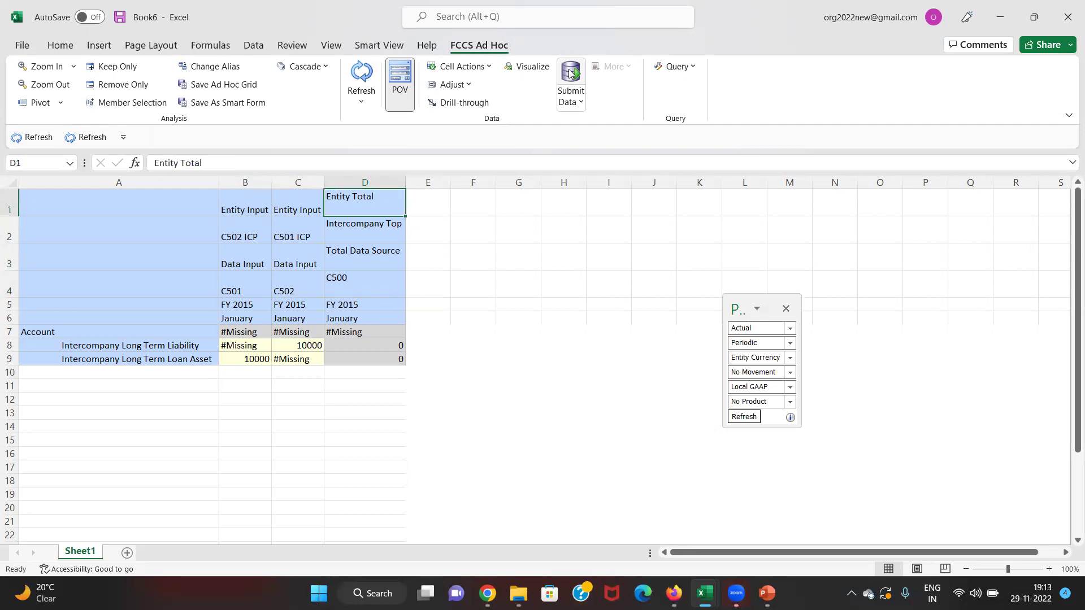
key(Down)
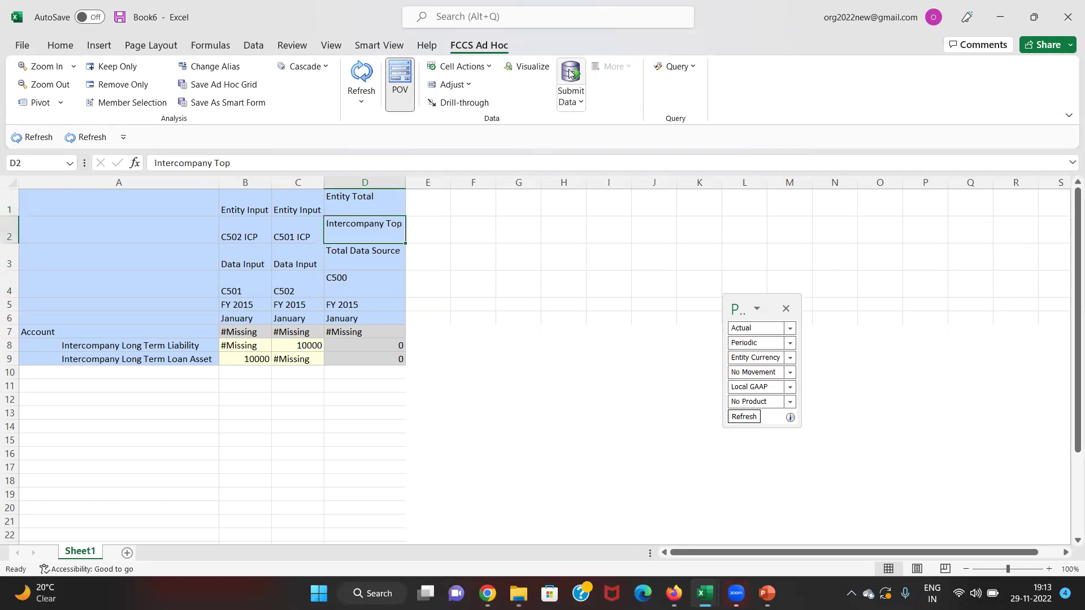
key(Down)
key(Up)
key(Up)
key(Down)
key(Down)
key(Down)
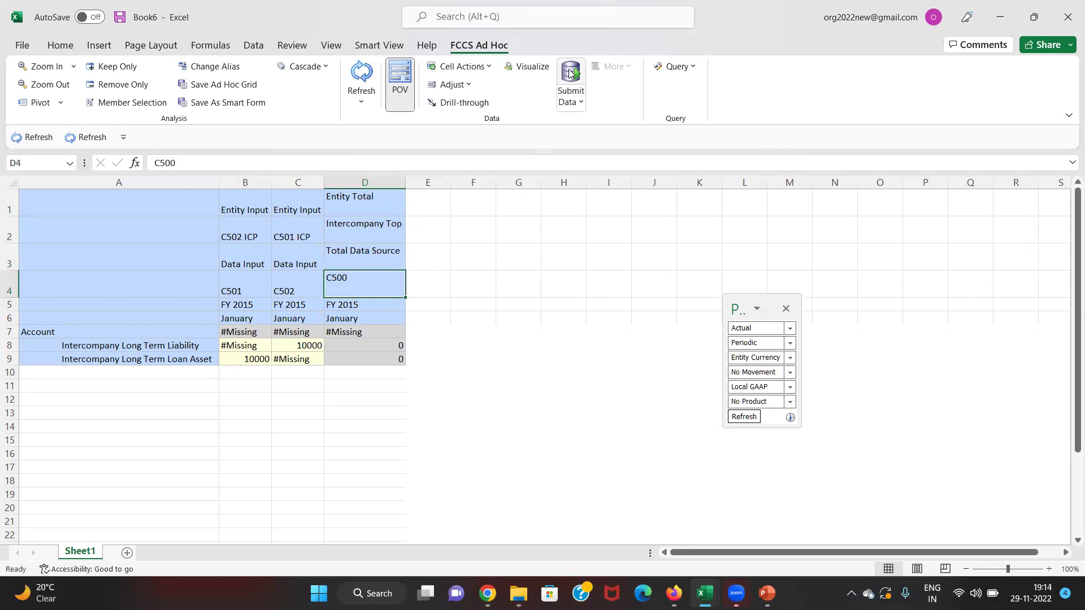
key(Down)
key(Down)
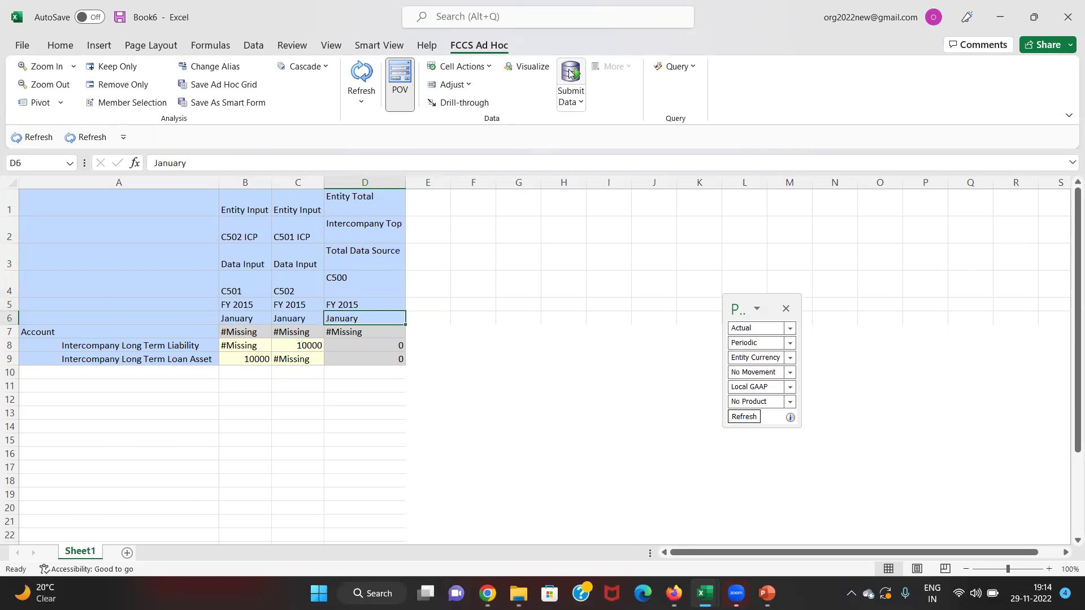
Switch to the EPM Cloud browser window and open the Data Status form
key(alt+Tab)
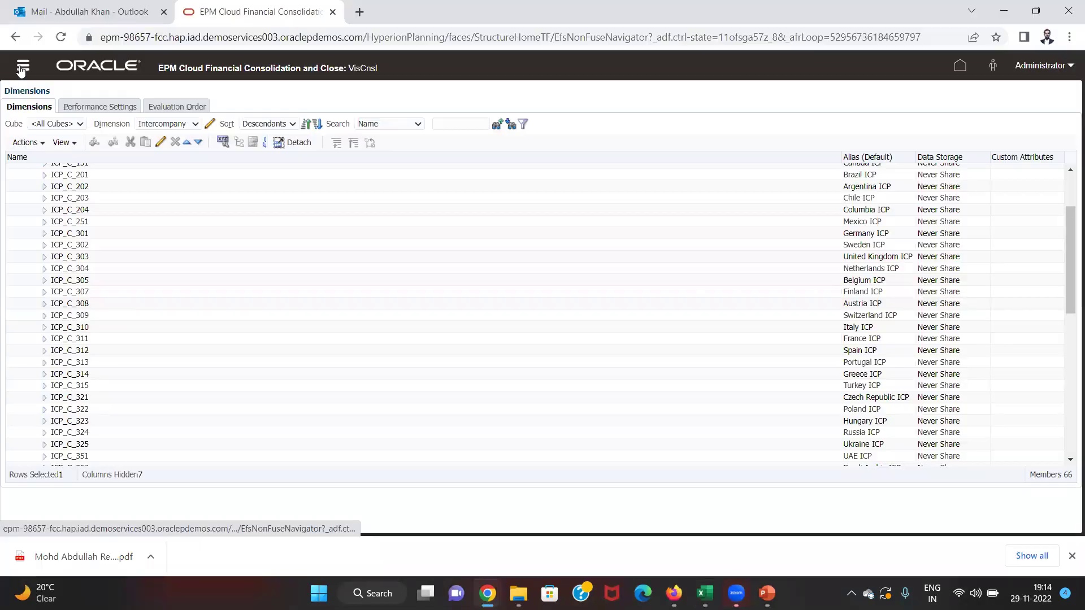
click(22, 68)
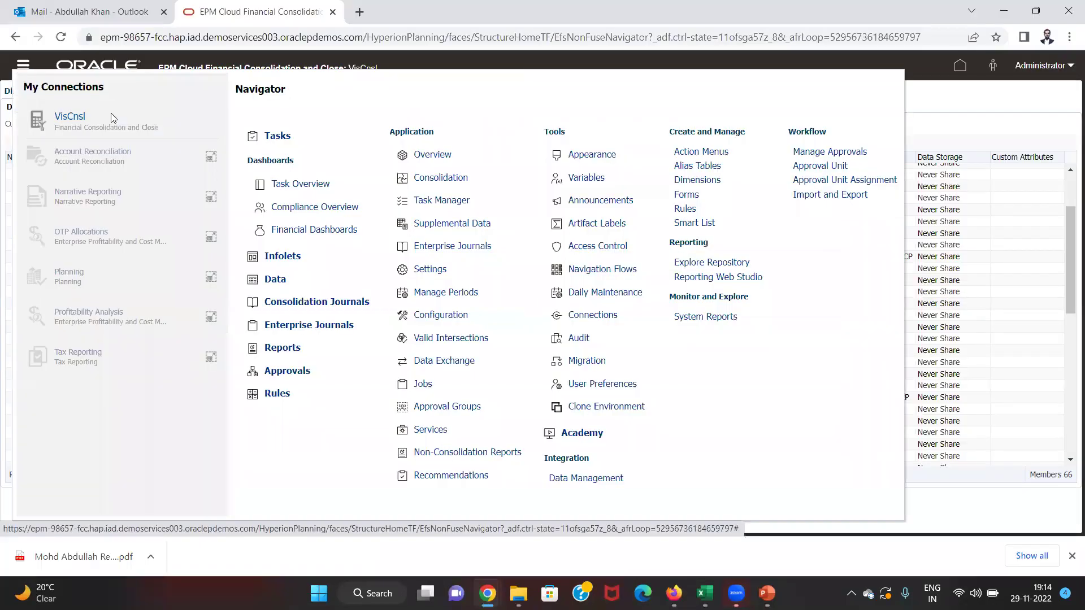
click(280, 280)
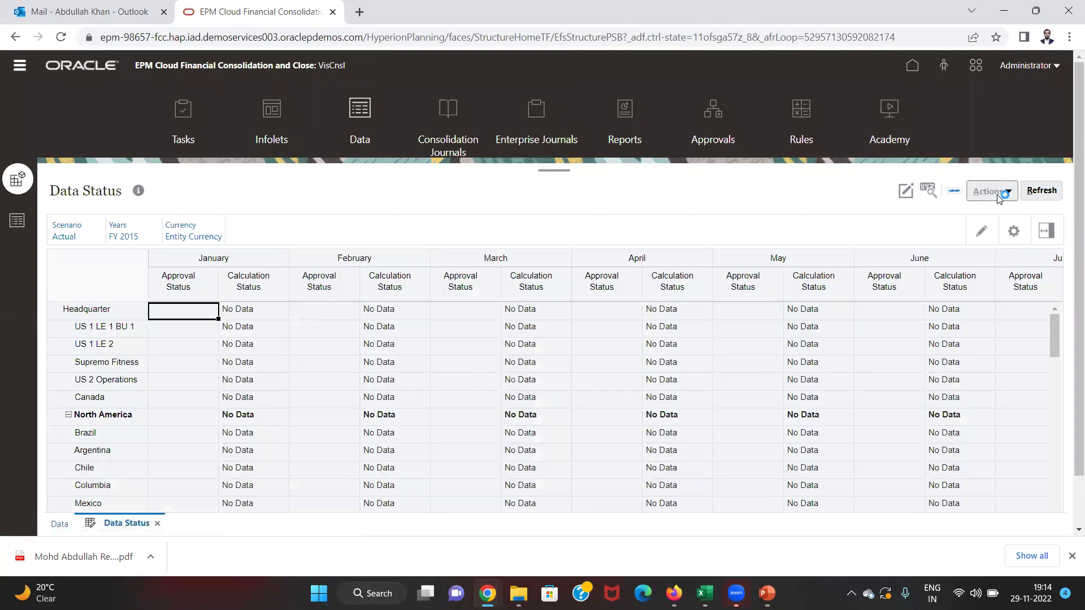
Launch the Consolidate business rule from the Data Status form and dismiss the completion message
click(998, 196)
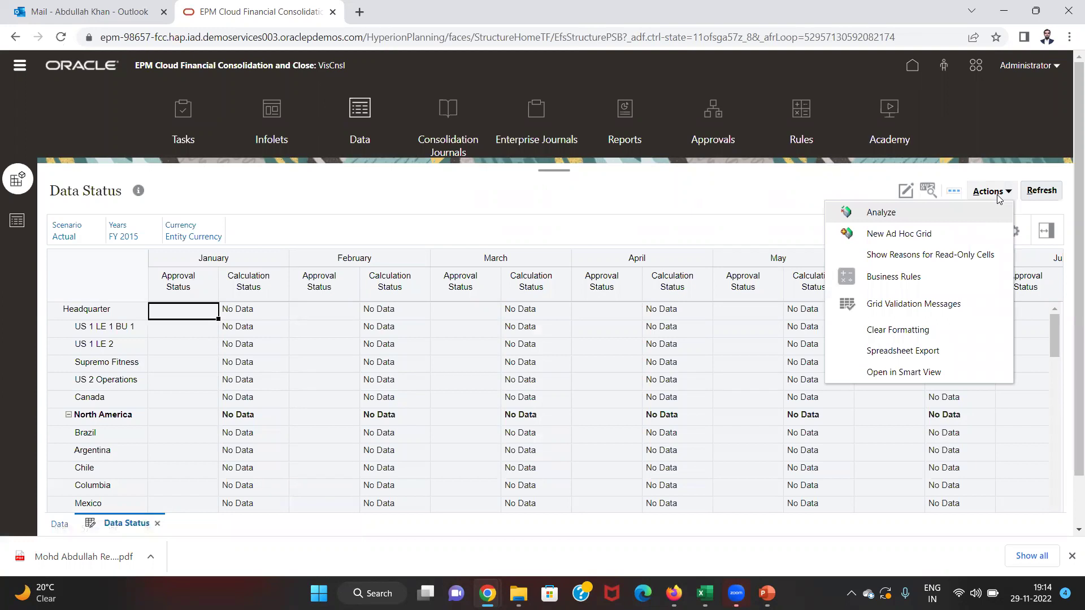
click(925, 277)
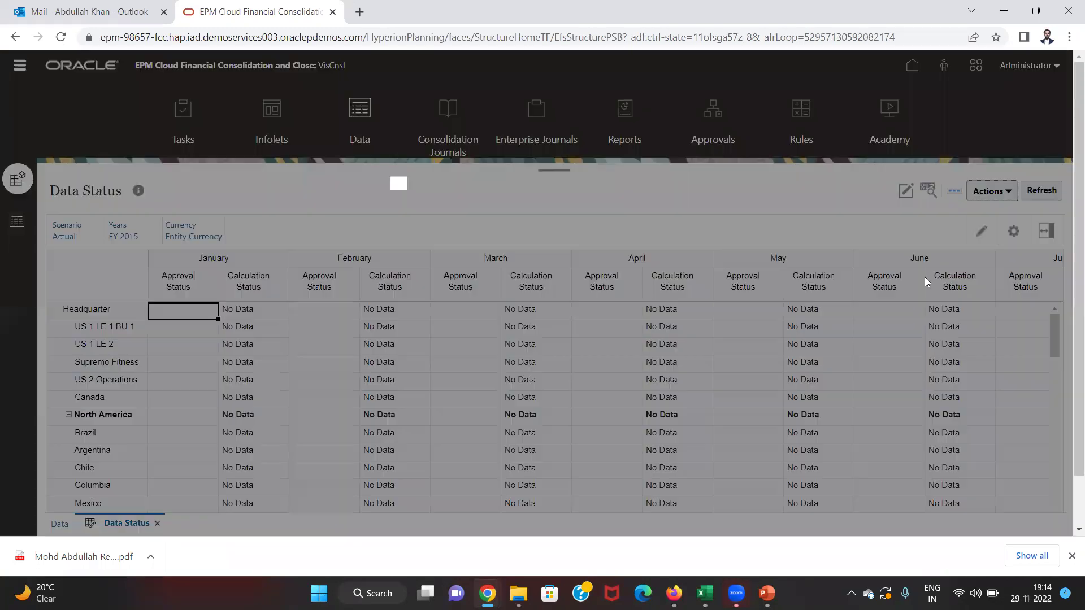
click(473, 287)
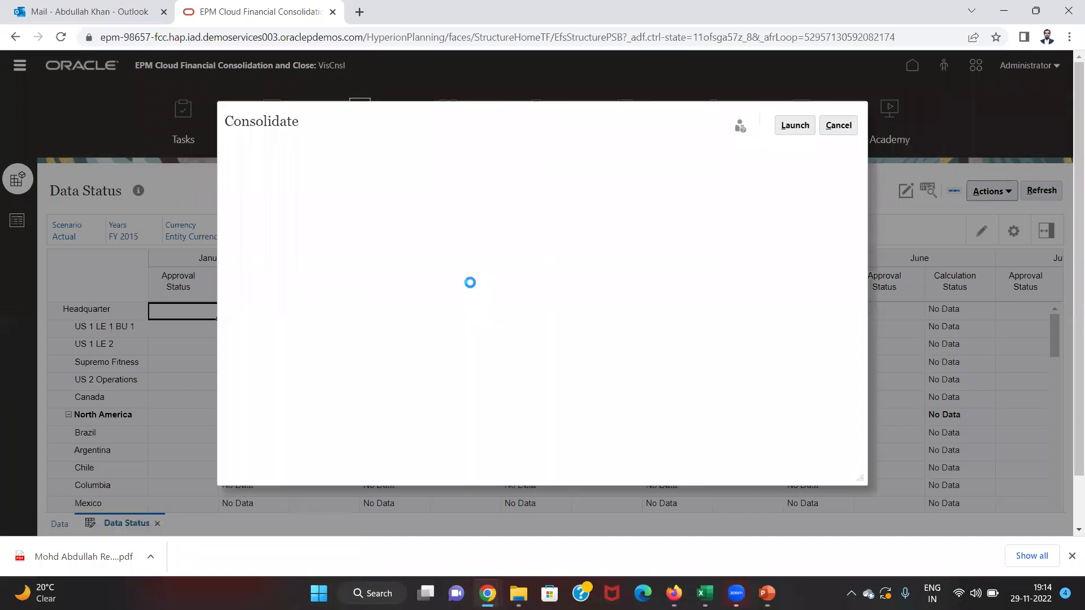
click(787, 129)
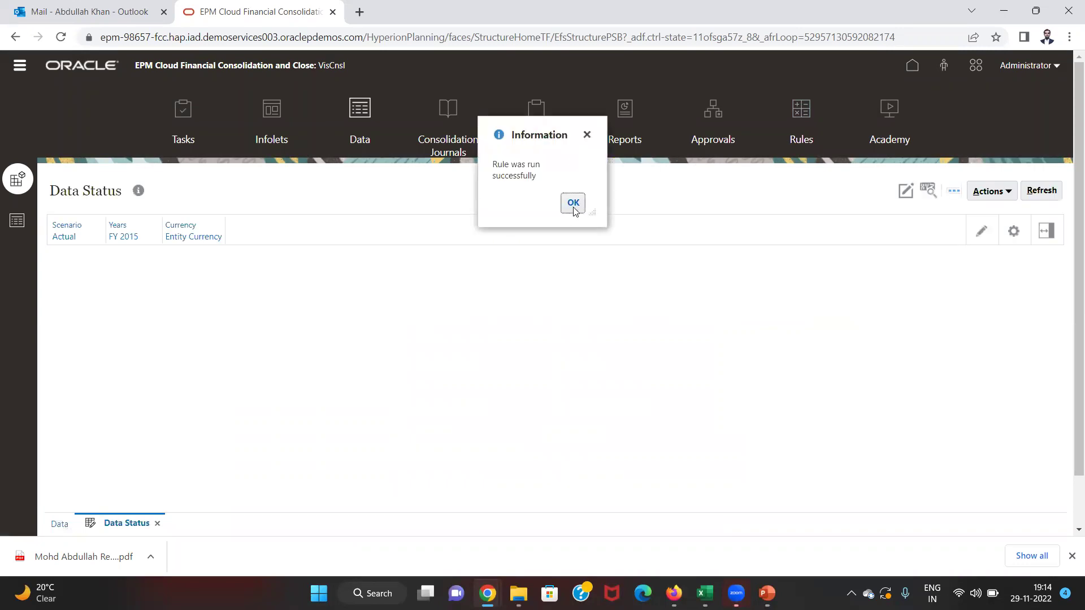
click(572, 204)
Switch back to the Book6 workbook and refresh the ad hoc grid
key(alt+Tab)
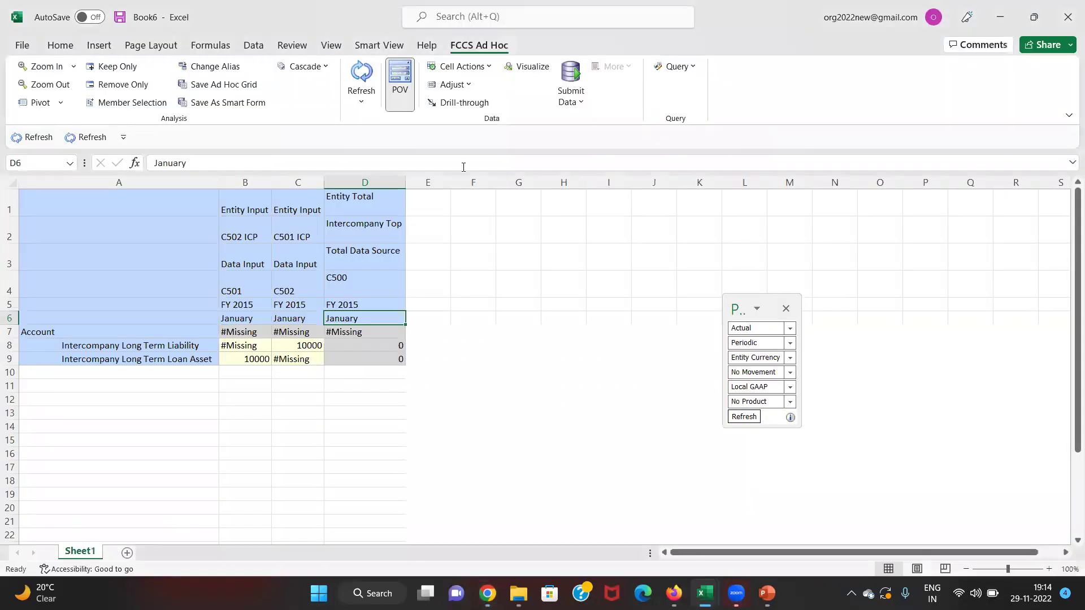
click(364, 77)
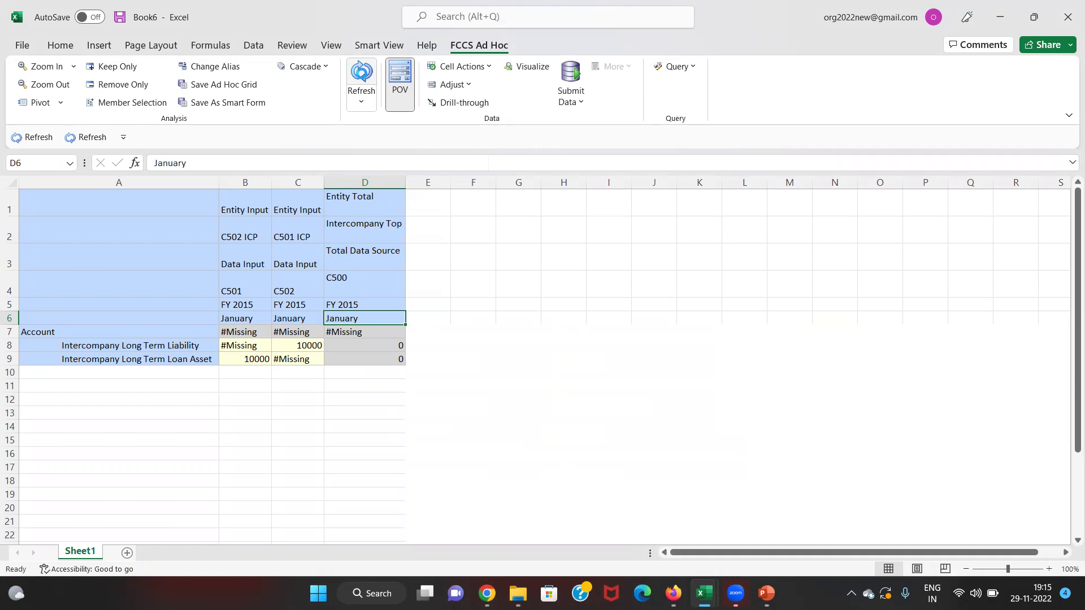
click(361, 79)
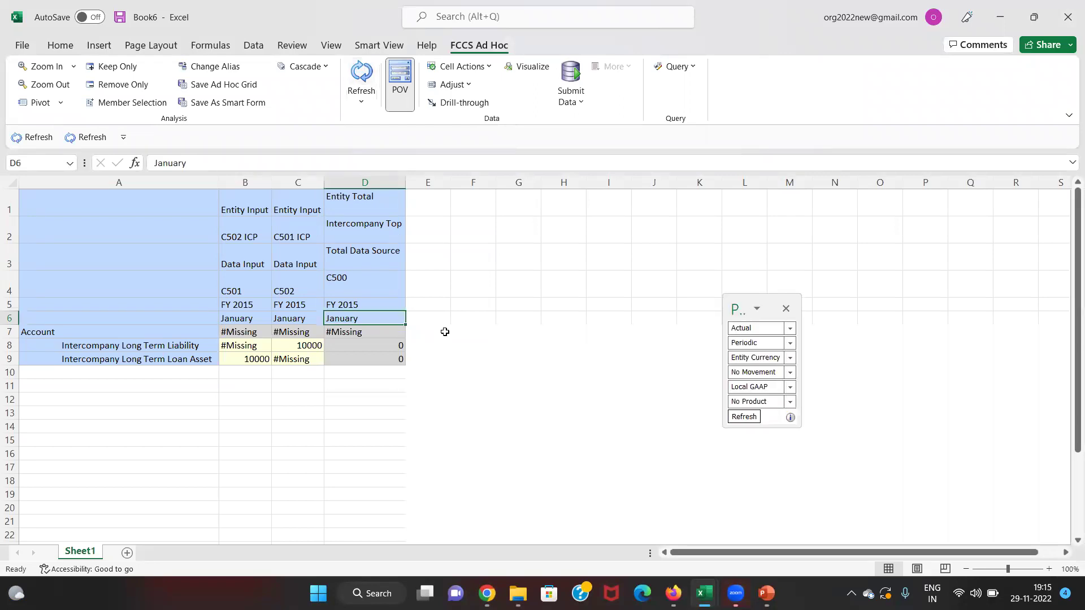
Compare the C500 intercompany account totals with the C502 liability, then examine the members heading the C500 column
key(Down)
key(Down)
key(Up)
key(Up)
key(Down)
key(Down)
key(Left)
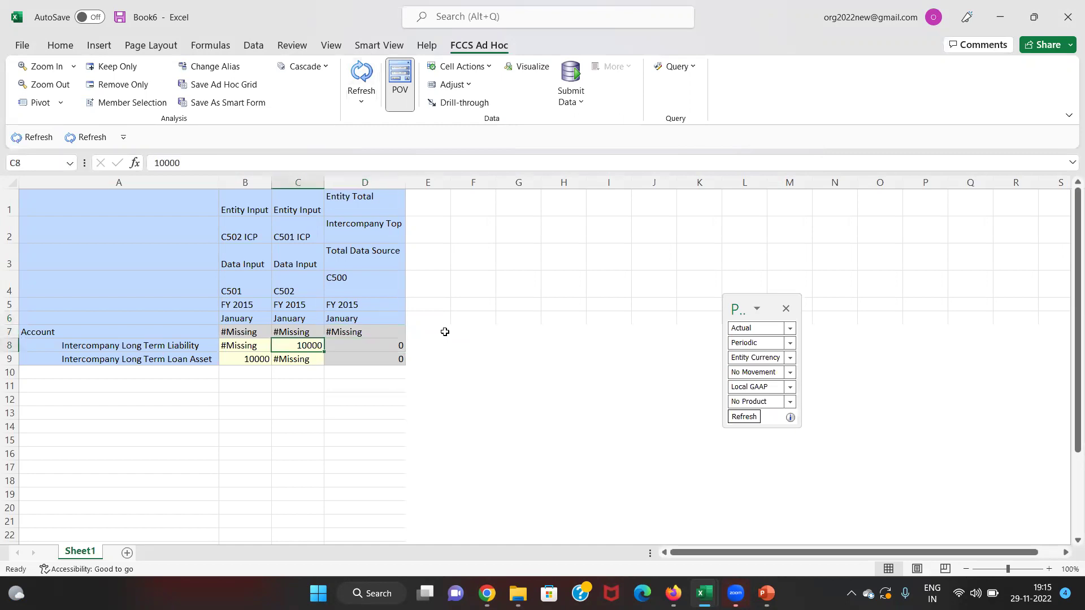
key(Up)
key(Right)
key(Up)
key(Up)
key(Up)
key(Up)
key(Down)
key(Up)
key(Up)
key(Up)
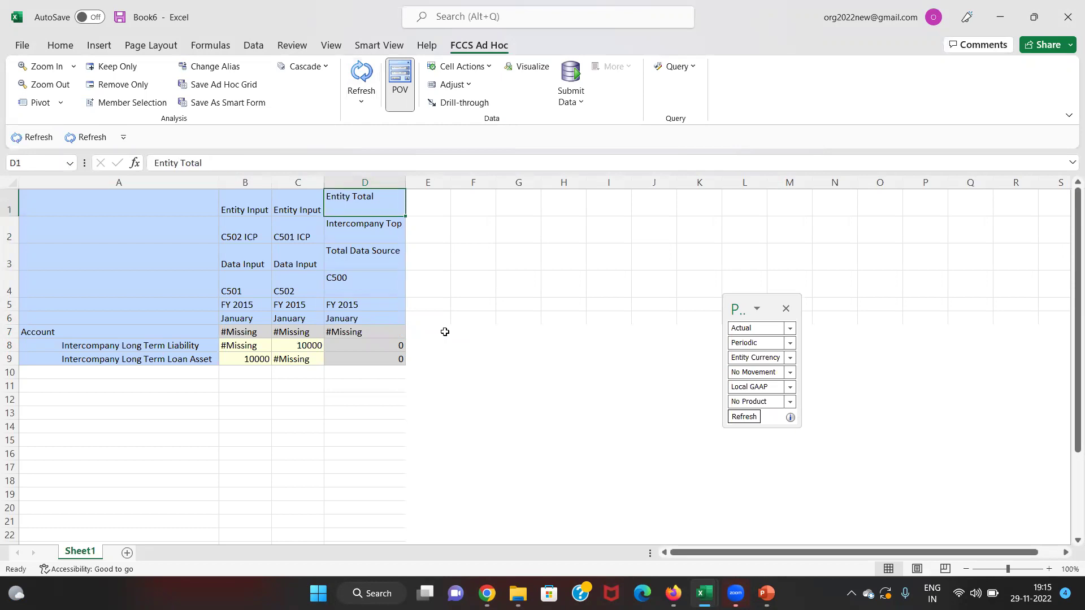
Copy the C500 column's header members D1:D6 into column E and widen that column to fit them
key(shift+Down)
key(shift+Down)
key(shift+Down)
key(shift+Down)
key(shift+Down)
key(ctrl+c)
key(Right)
key(ctrl+v)
key(ctrl)
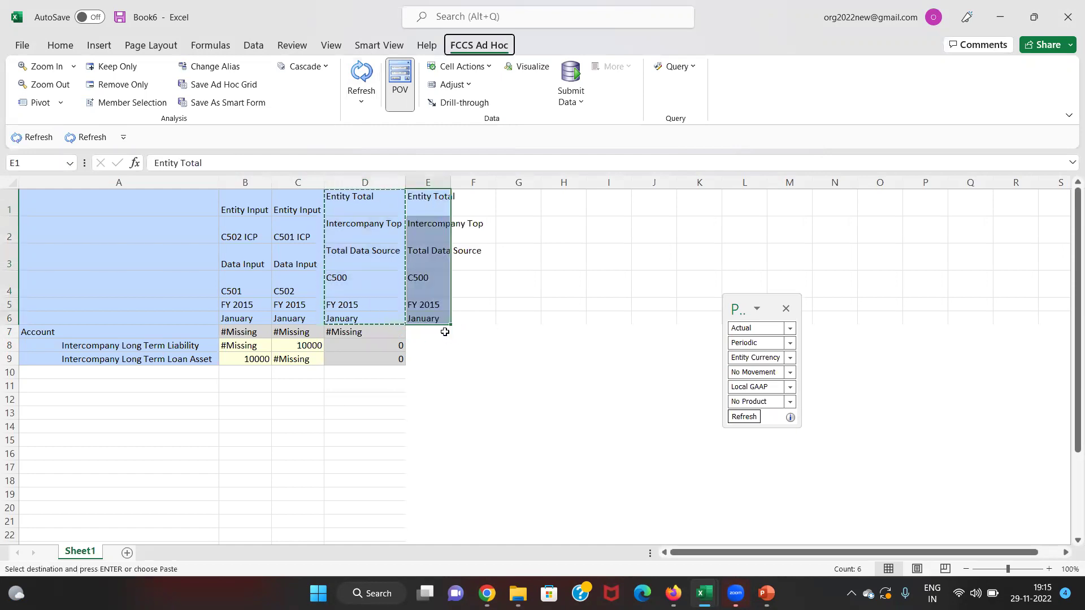
key(w)
key(Return)
Try to set the copied column's E1 member to intercompany eliminations and refresh the ad hoc grid
key(Down)
key(Down)
key(Up)
key(Up)
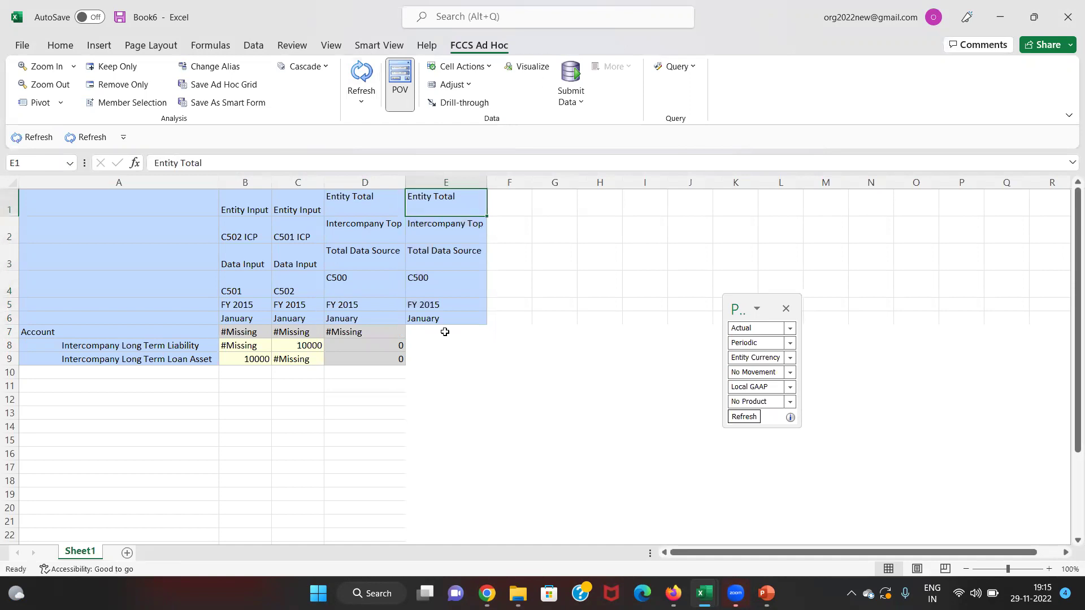
text(int)
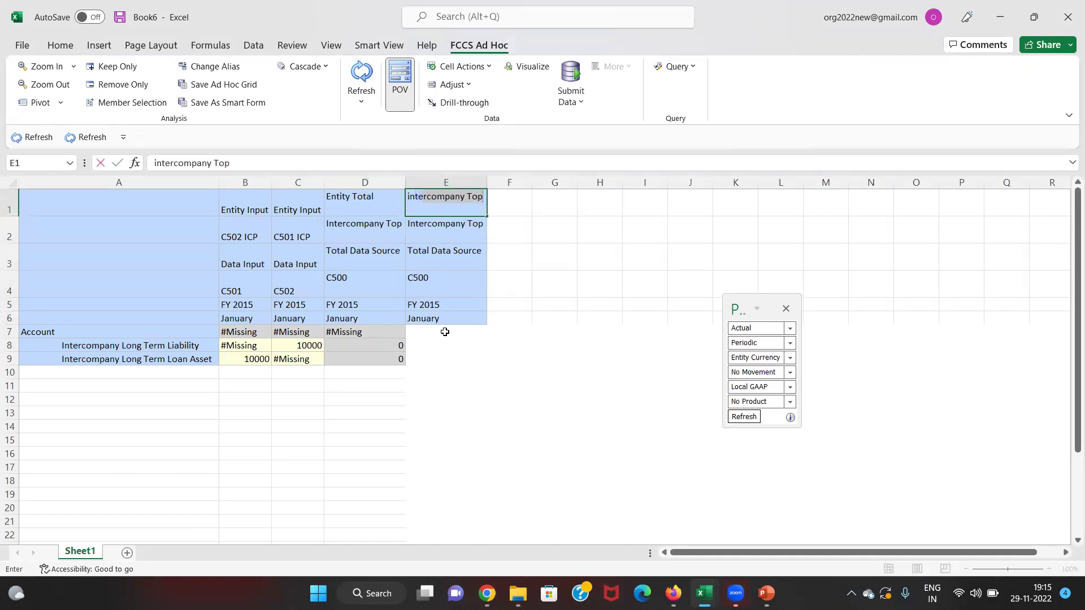
text(ercompany eliminations)
key(Return)
key(Return)
key(Return)
key(Return)
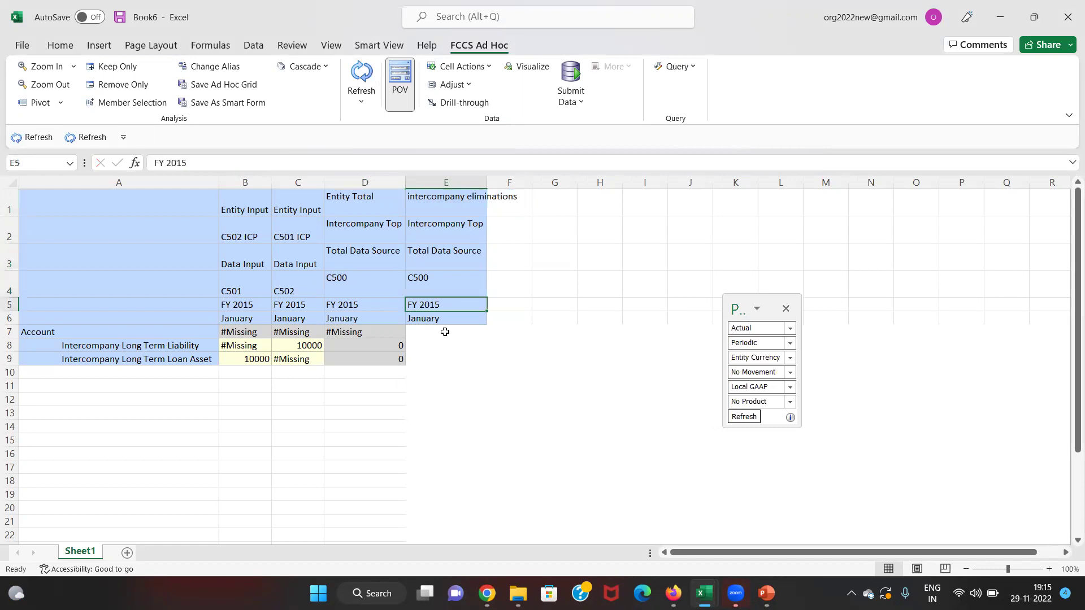
click(360, 82)
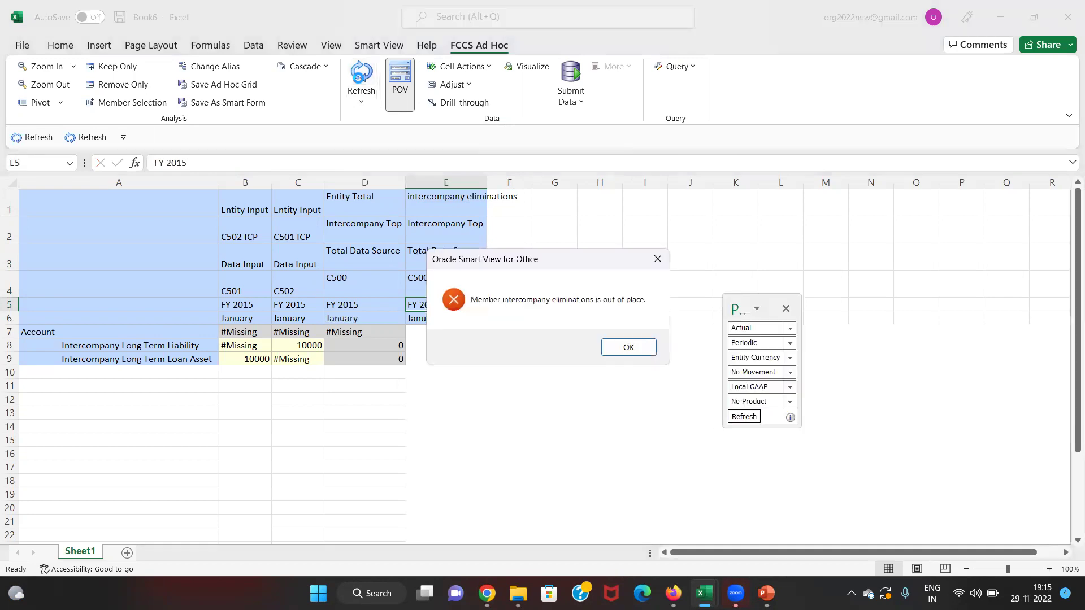
Dismiss the Smart View error and undo the member entry in E1
click(628, 347)
click(455, 210)
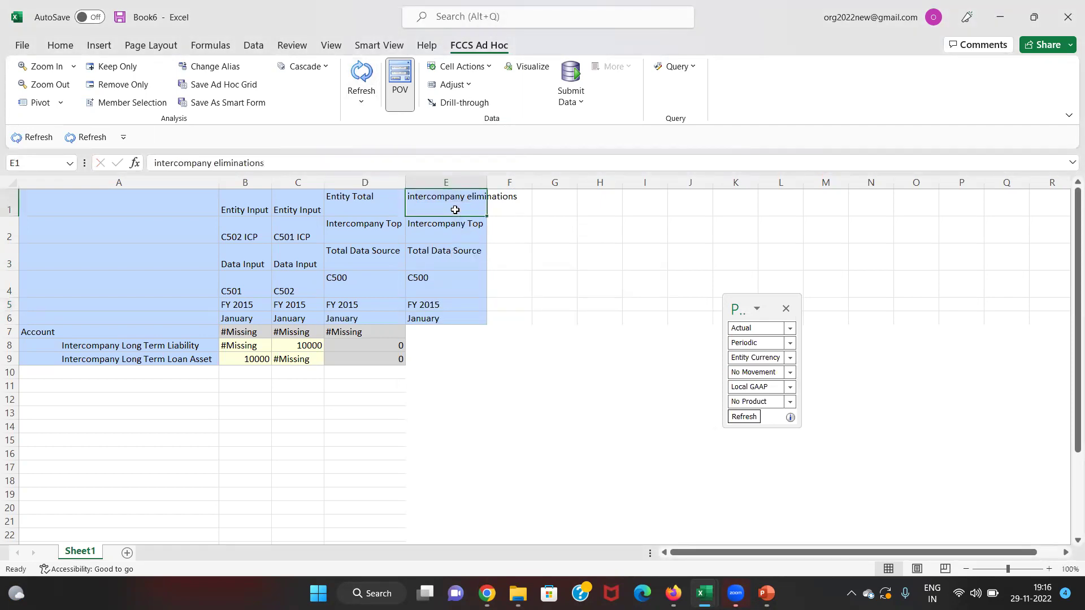
key(ctrl+z)
Replace the data source member in E3 with intercompany eliminations and refresh the grid
key(Down)
key(Down)
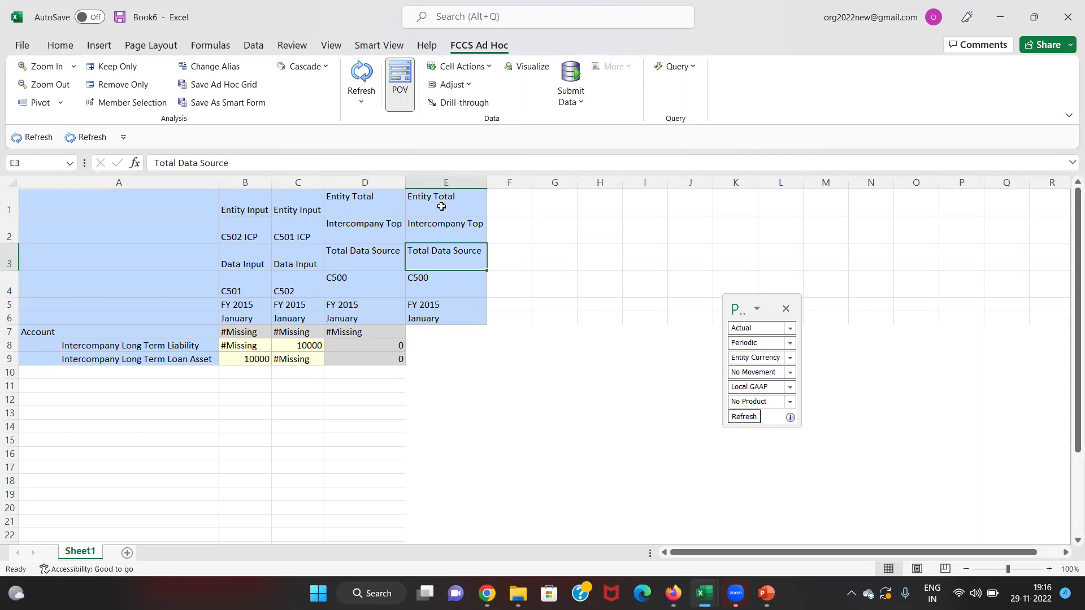
text(intercomoa)
key(BackSpace)
key(BackSpace)
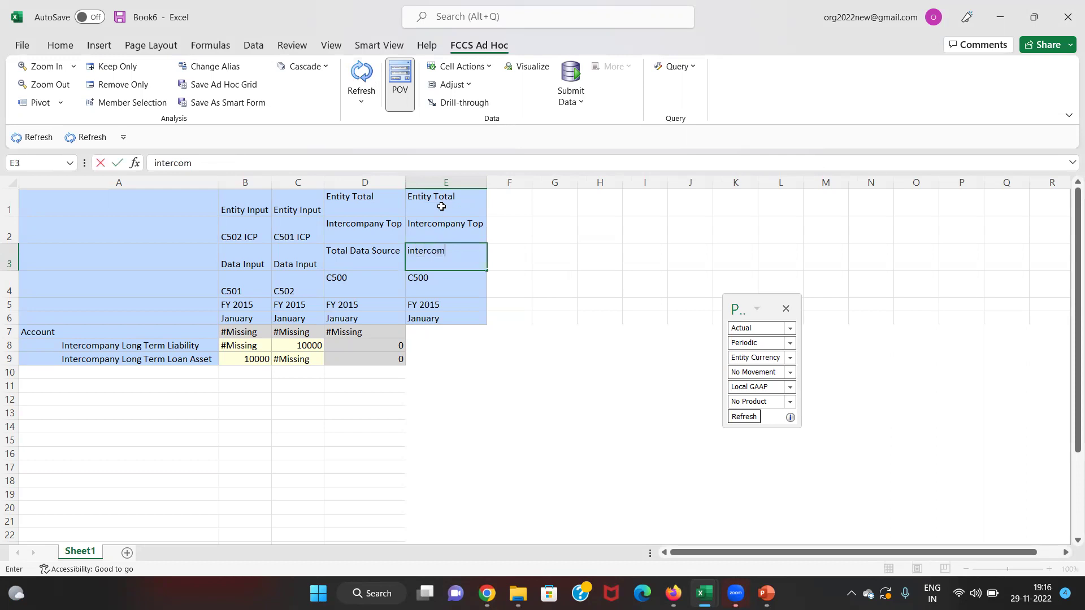
text(pany elimination)
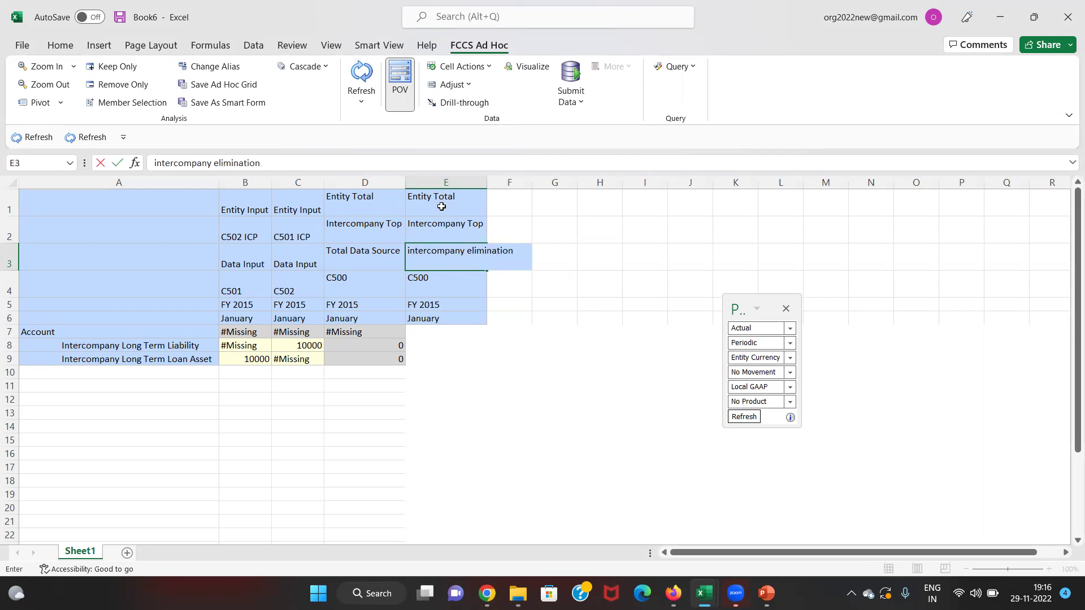
text(s)
key(Return)
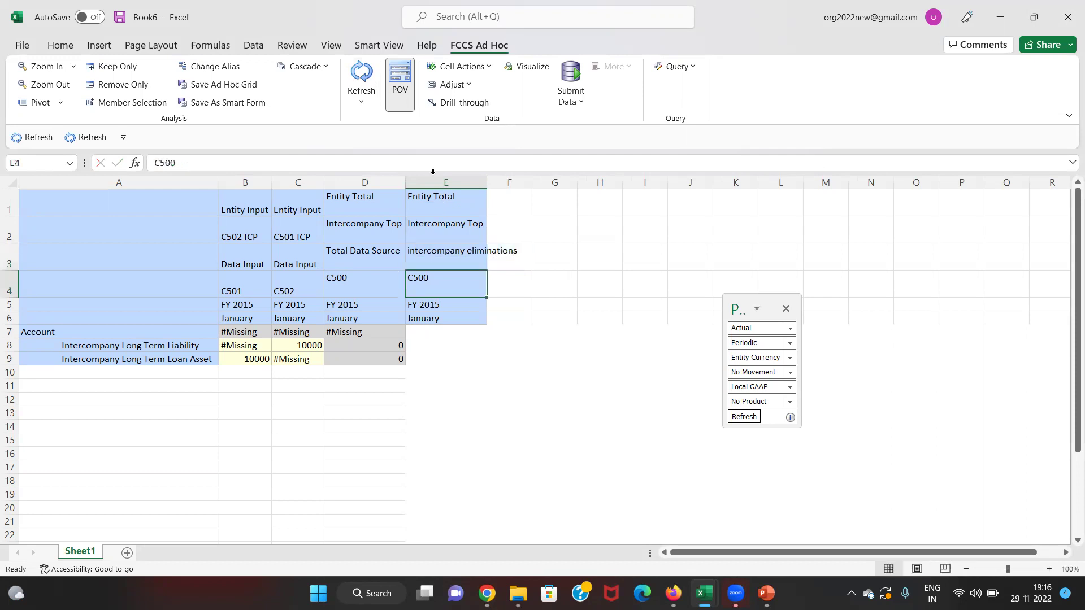
click(360, 68)
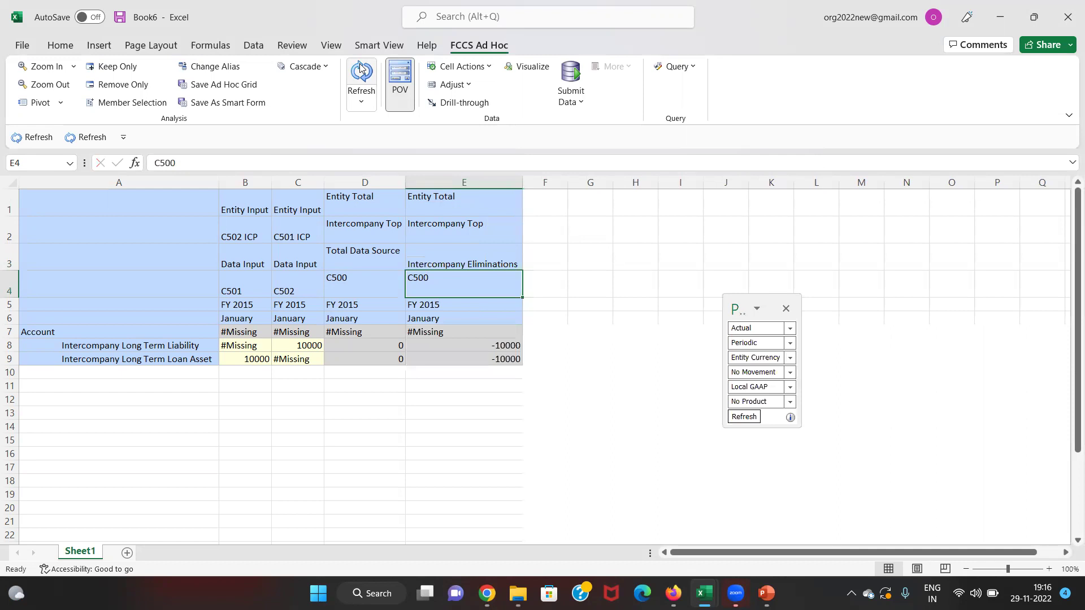
Examine the C500 Intercompany Eliminations column, checking its header members against the loan liability and asset amounts
key(Down)
key(Down)
key(Down)
key(Down)
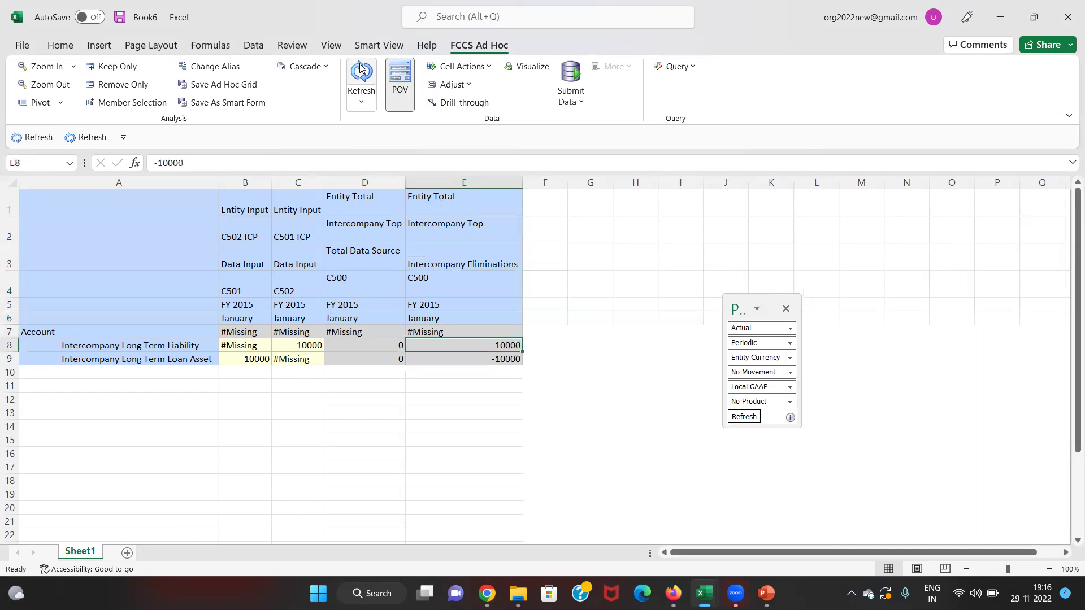
key(Up)
key(Up)
key(Up)
key(Up)
key(Up)
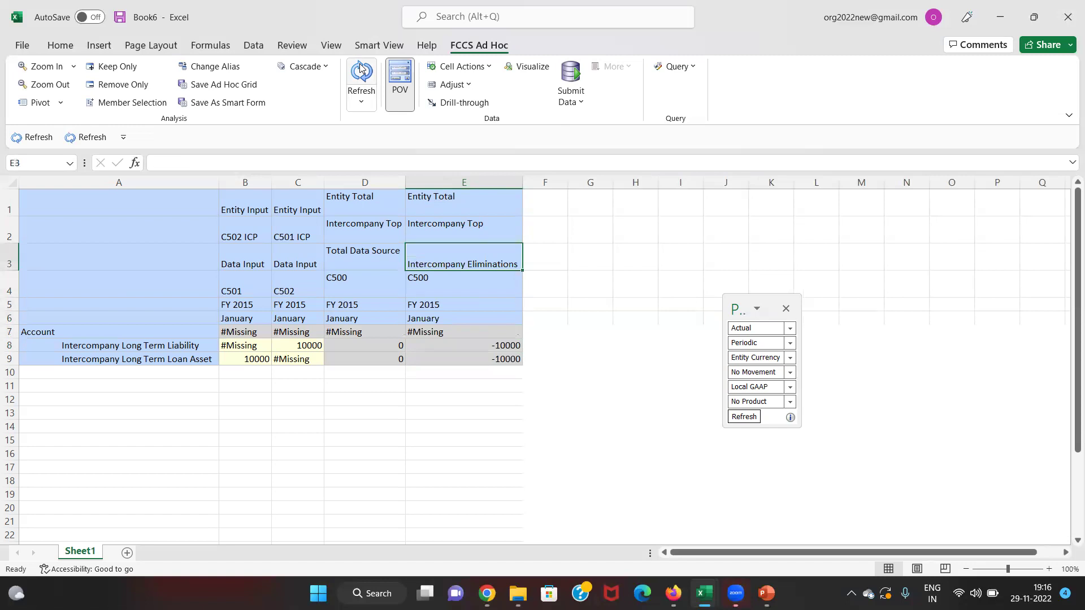
key(Down)
key(Down)
key(Down)
key(Down)
key(Down)
key(Up)
key(Up)
key(Up)
key(Up)
key(Down)
key(Down)
key(Down)
key(Down)
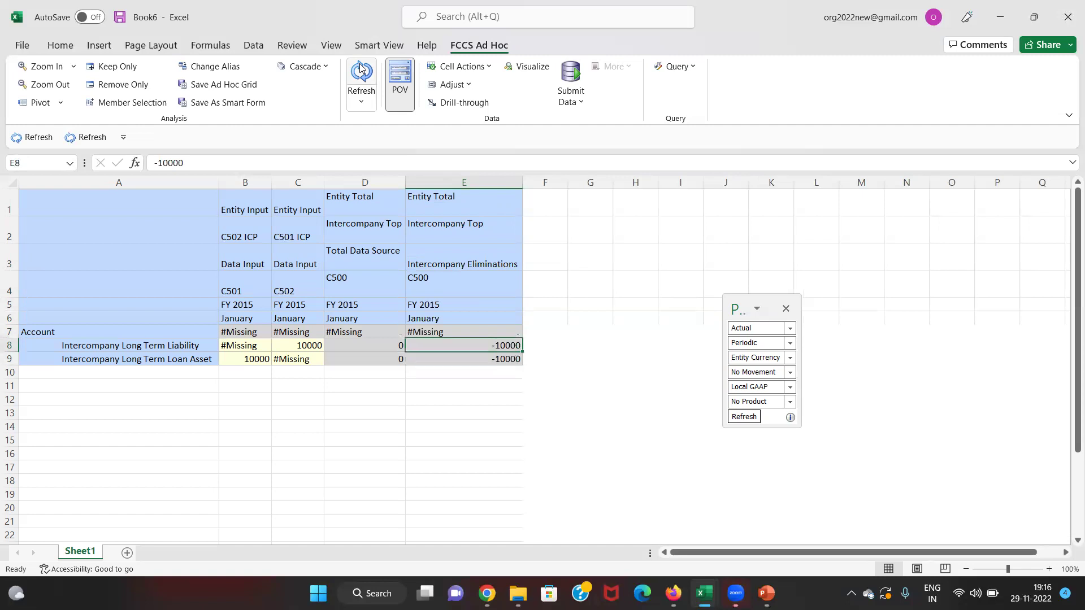
Examine the C500 Total Data Source column's header members and its intercompany liability and loan asset totals
key(Left)
key(Up)
key(Up)
key(Up)
key(Up)
key(Up)
key(Up)
key(Down)
key(Down)
key(Down)
key(Down)
key(Down)
key(Down)
key(Down)
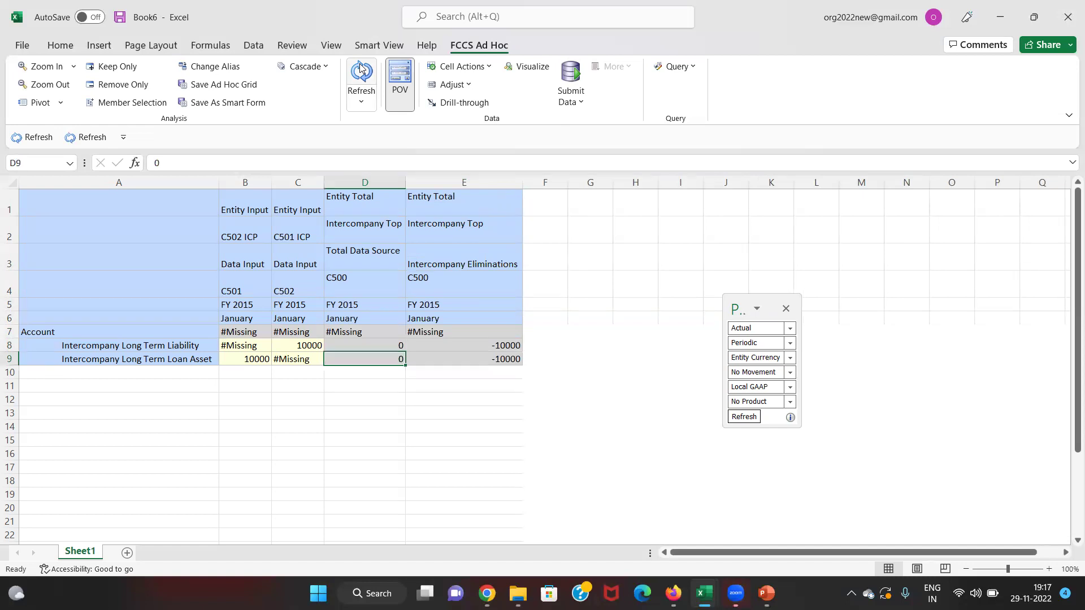
key(Up)
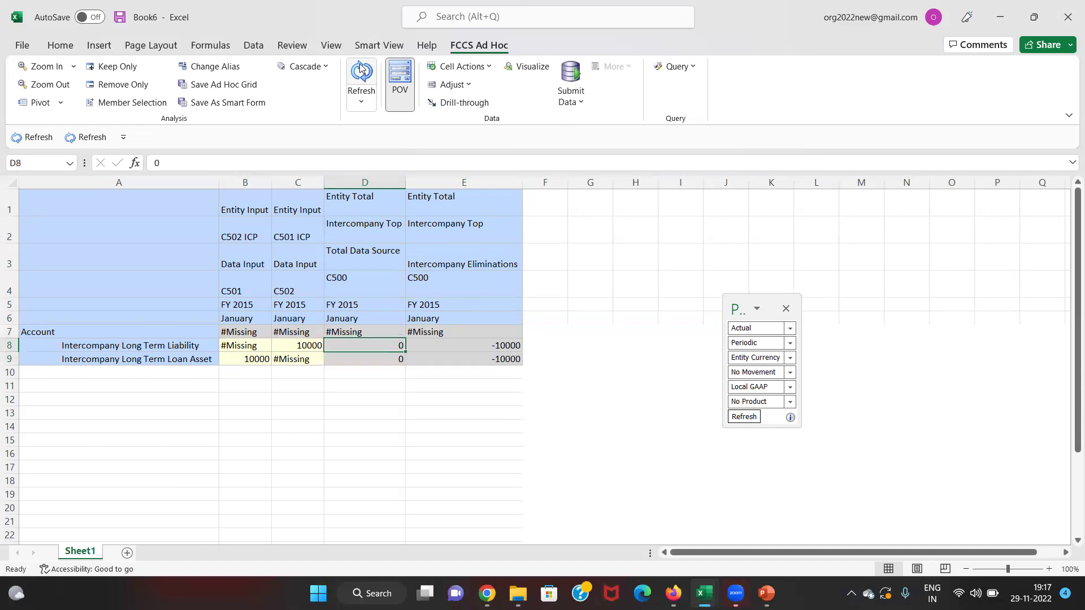
key(Down)
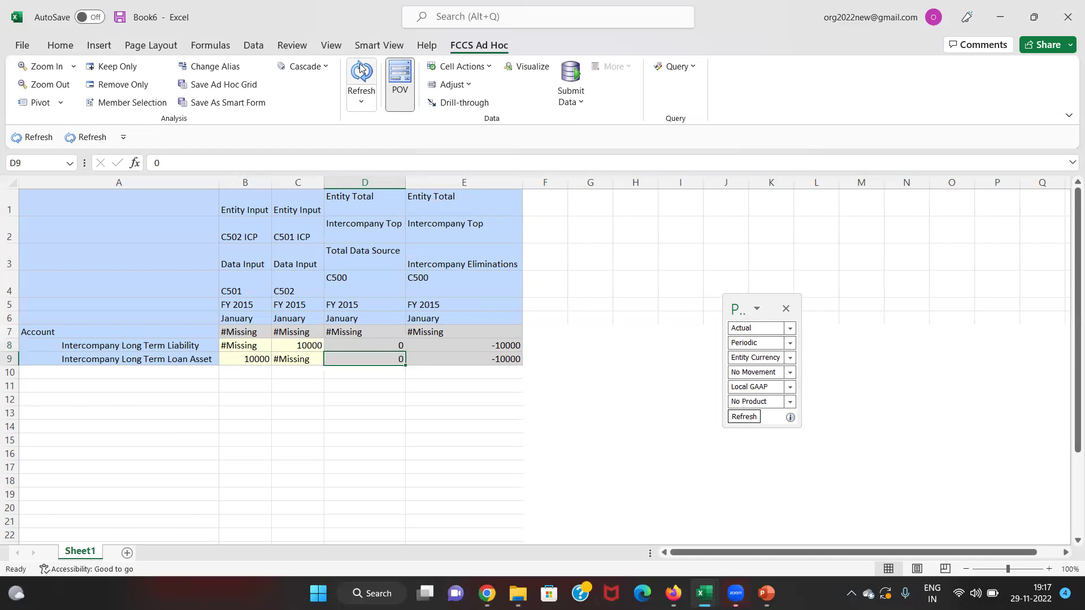
Compare the C501 loan asset entry in B9 with the C502 liability entry in C8
key(Down)
key(Left)
key(Home)
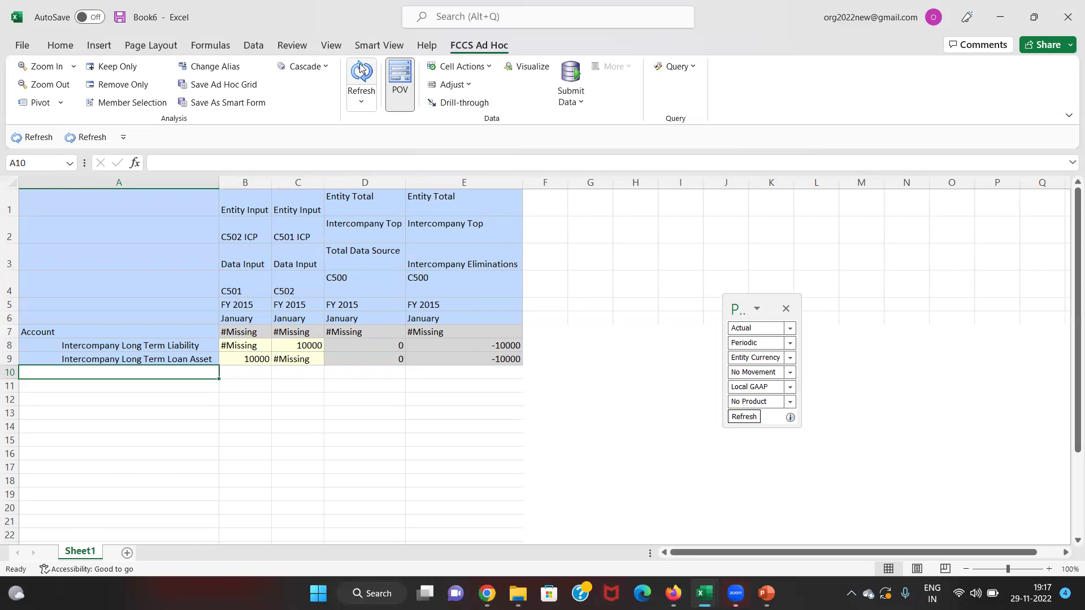
key(Up)
key(Right)
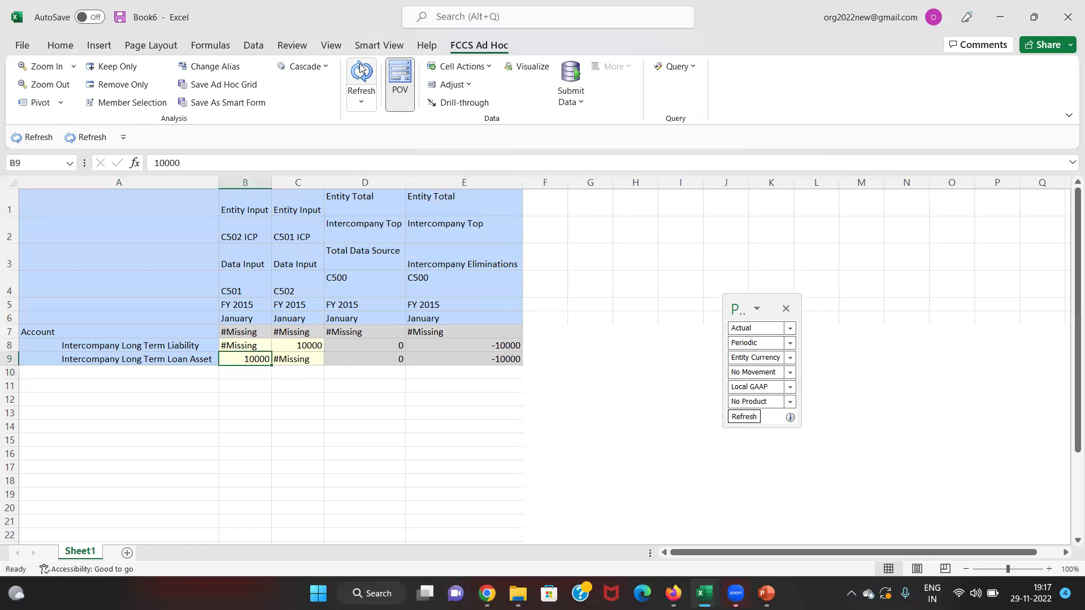
ctrl+click(318, 346)
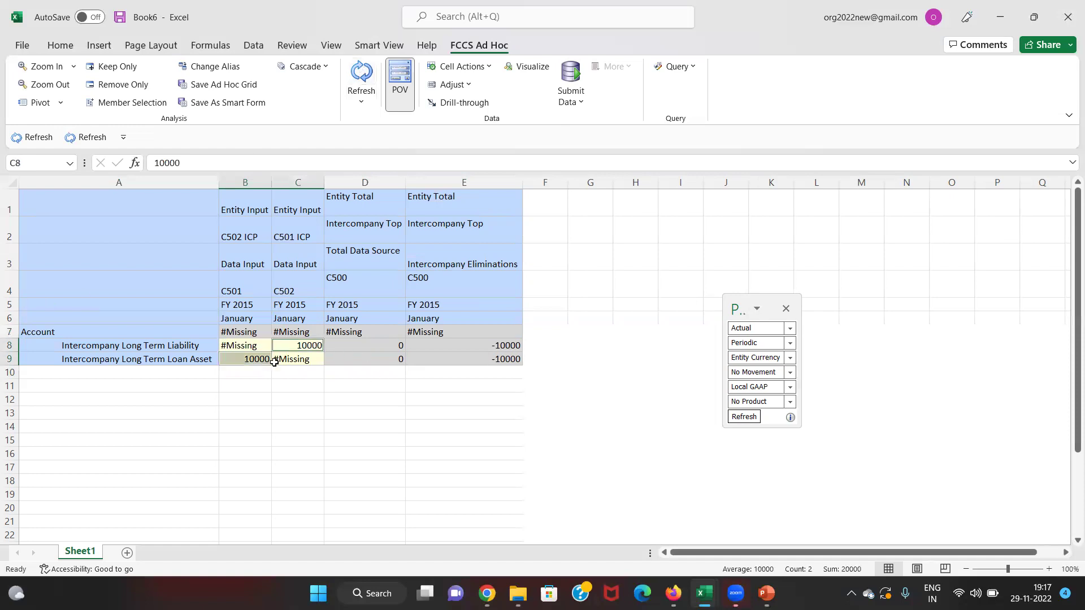
click(252, 364)
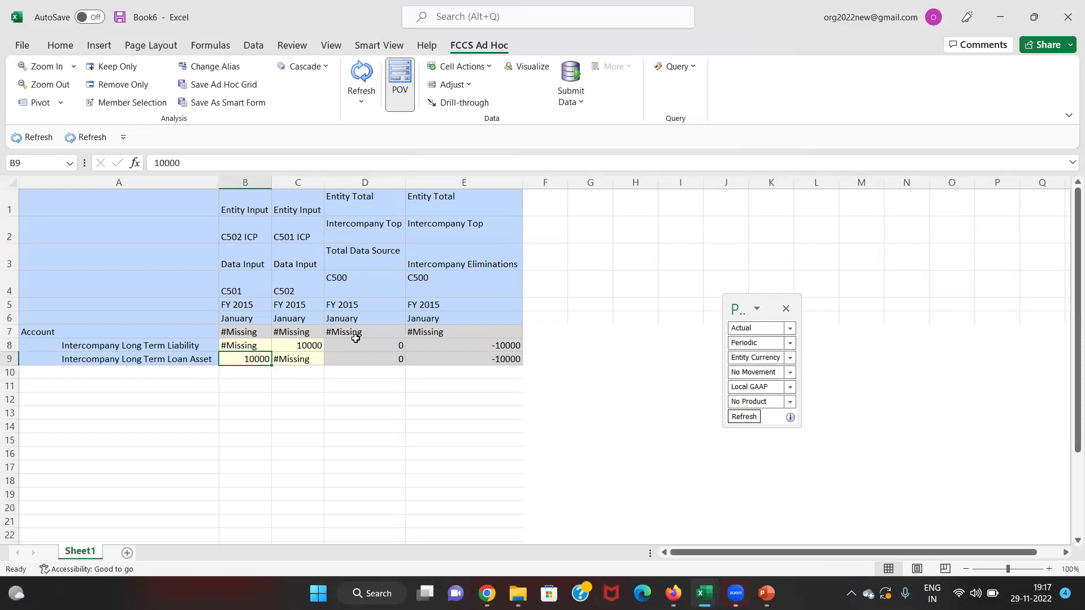
Set the C502 Intercompany Long Term Liability to 7000 and submit the data
key(Up)
key(Right)
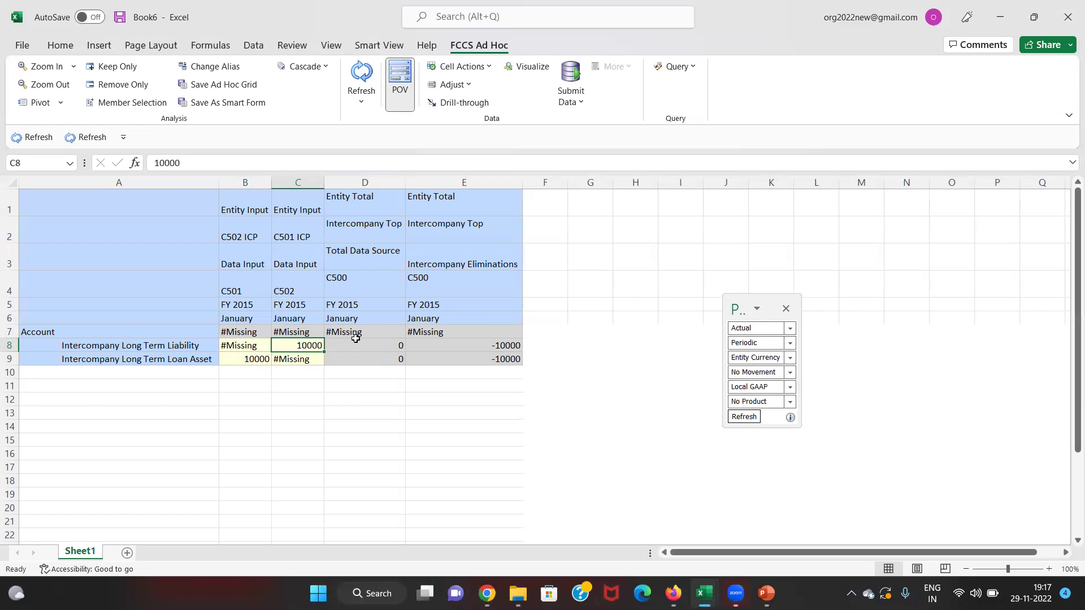
text(7000)
key(Return)
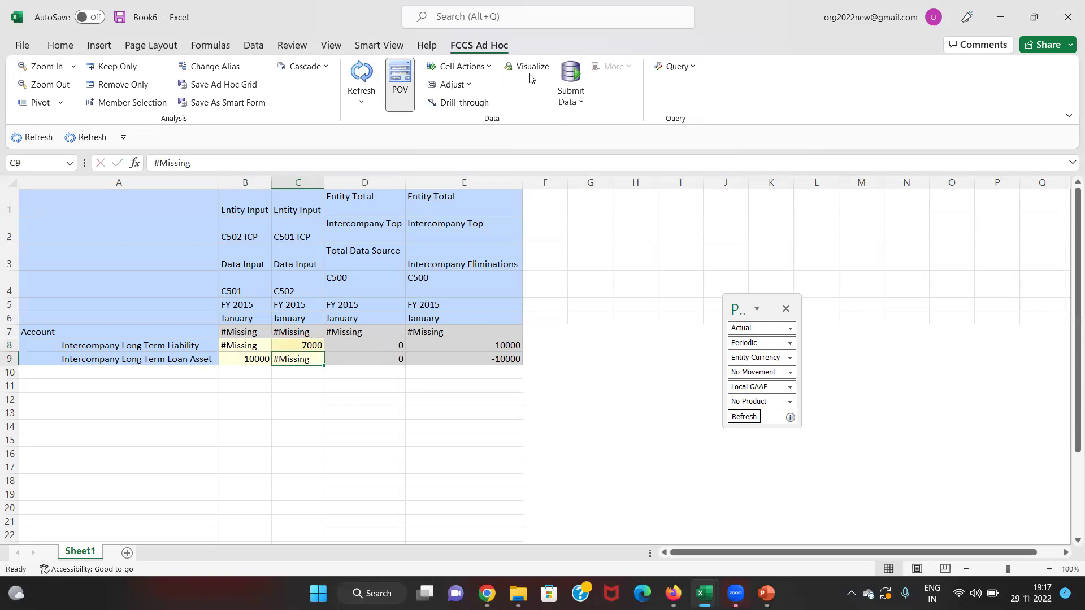
click(571, 76)
Select the empty row label cell A10, switch to the EPM Cloud browser window and open the Dimensions page
key(Down)
key(Left)
key(Left)
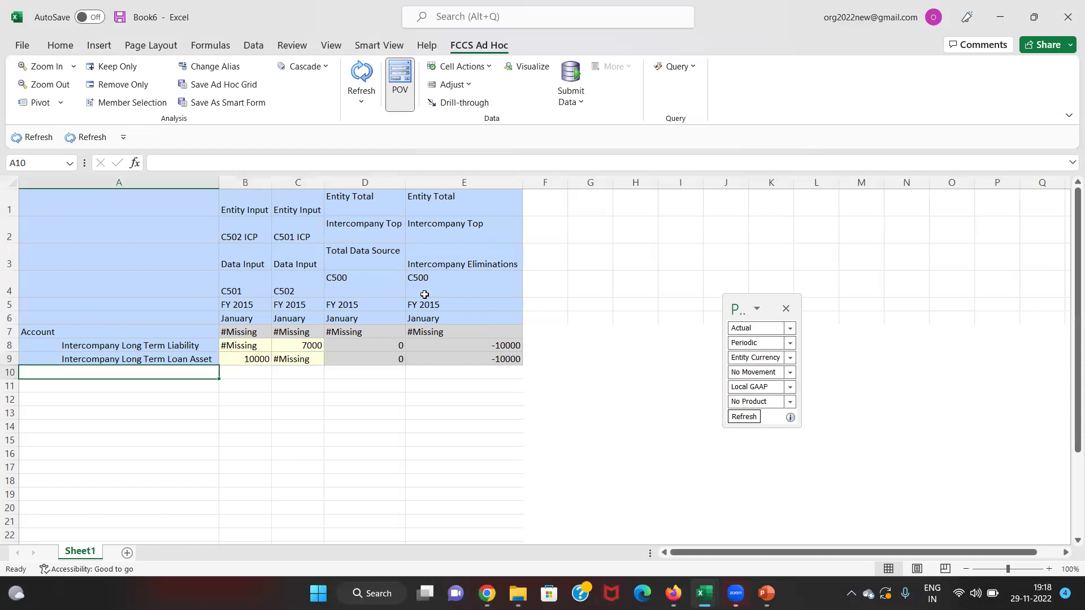
key(alt+Tab)
key(alt+Tab)
key(Down)
key(Up)
key(Left)
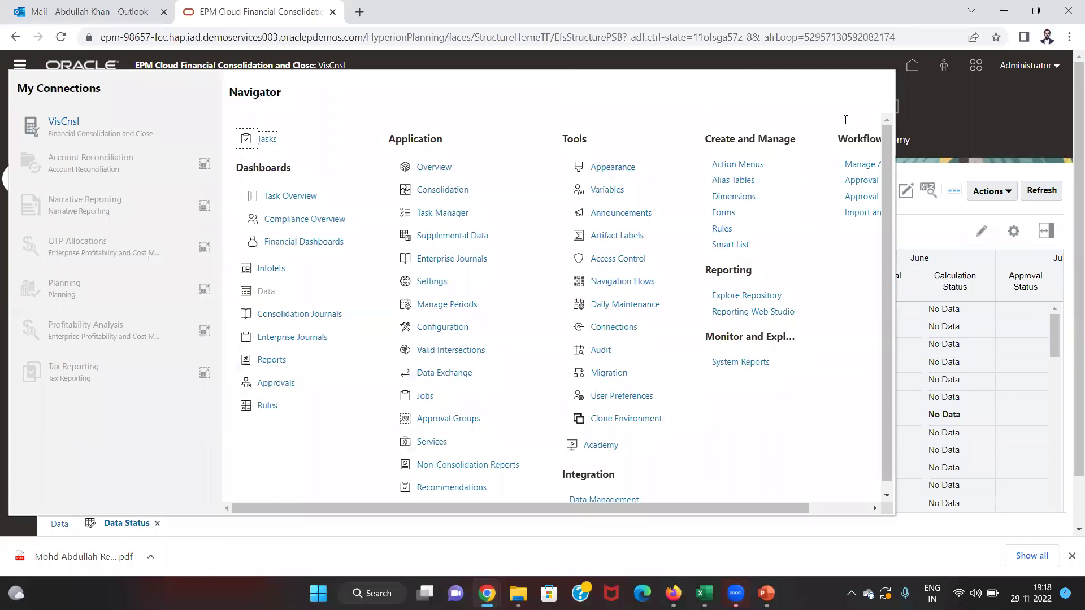
click(739, 200)
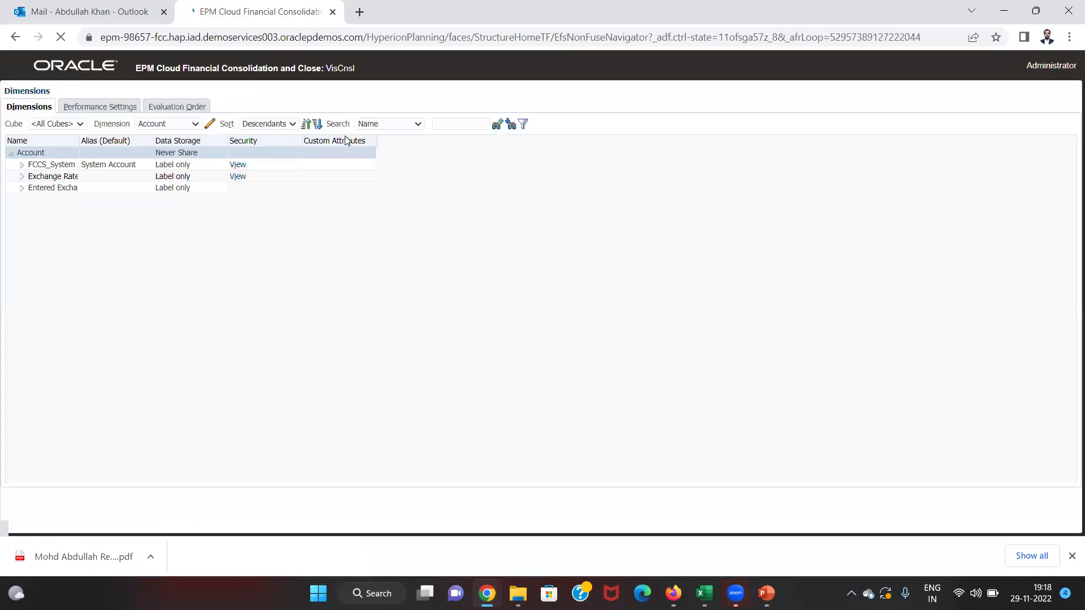
Search the Account dimension by both name and alias for I/C LONG
click(182, 124)
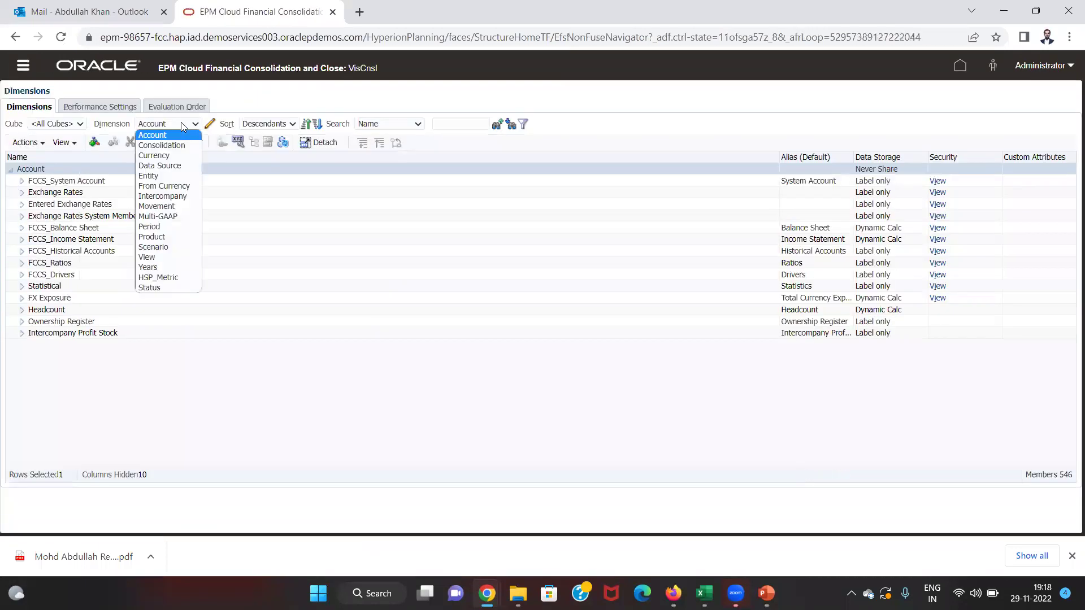
click(418, 124)
click(399, 156)
click(461, 124)
click(469, 177)
click(511, 126)
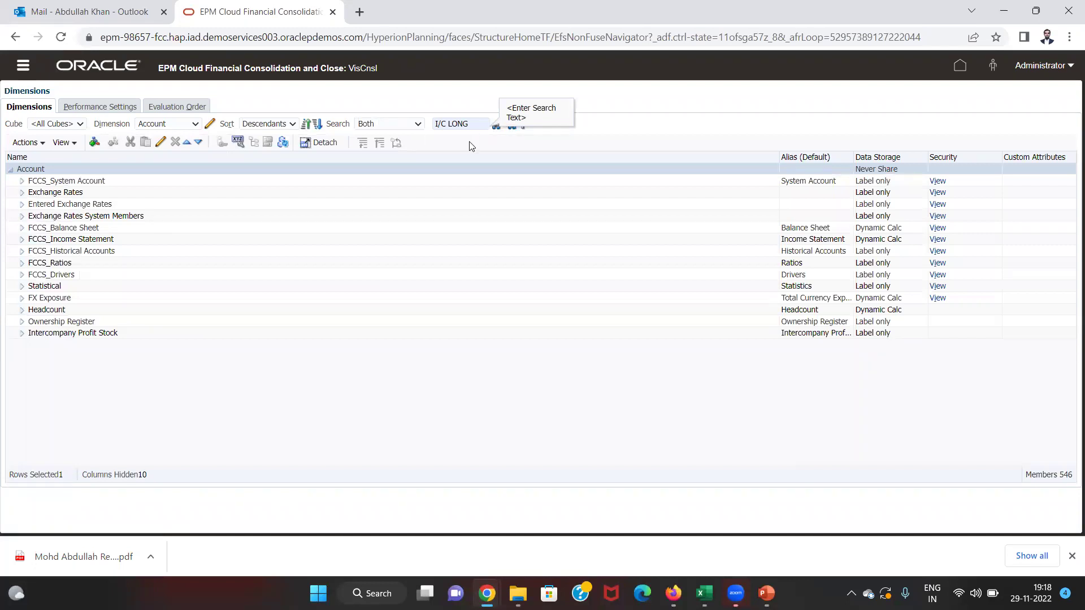
click(511, 128)
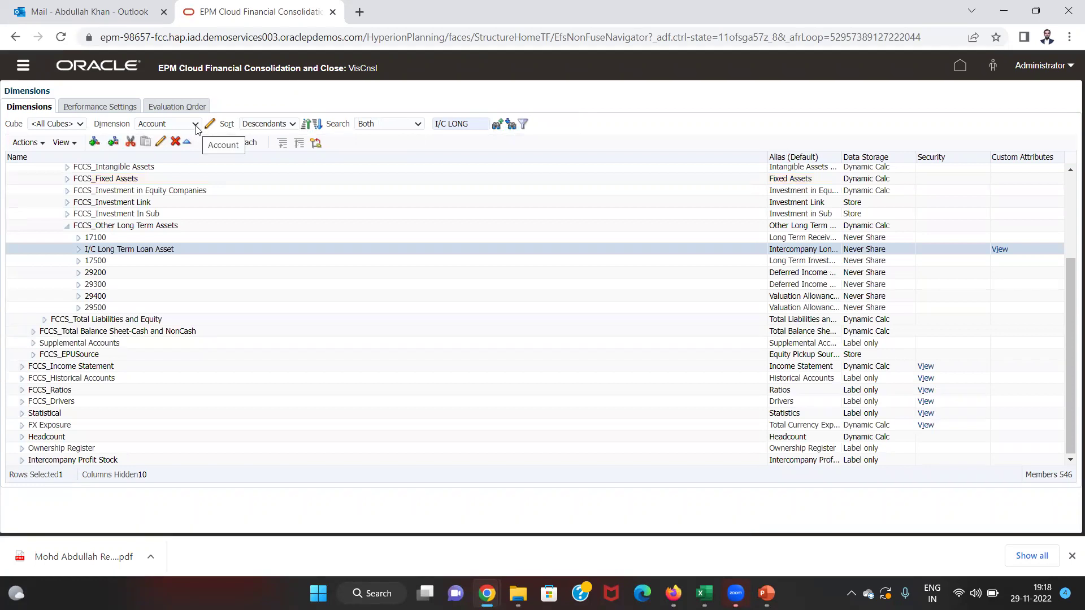
Open the I/C Long Term Loan Asset member's attribute values and copy its plug account, Intercompany RecPay Diff
click(161, 142)
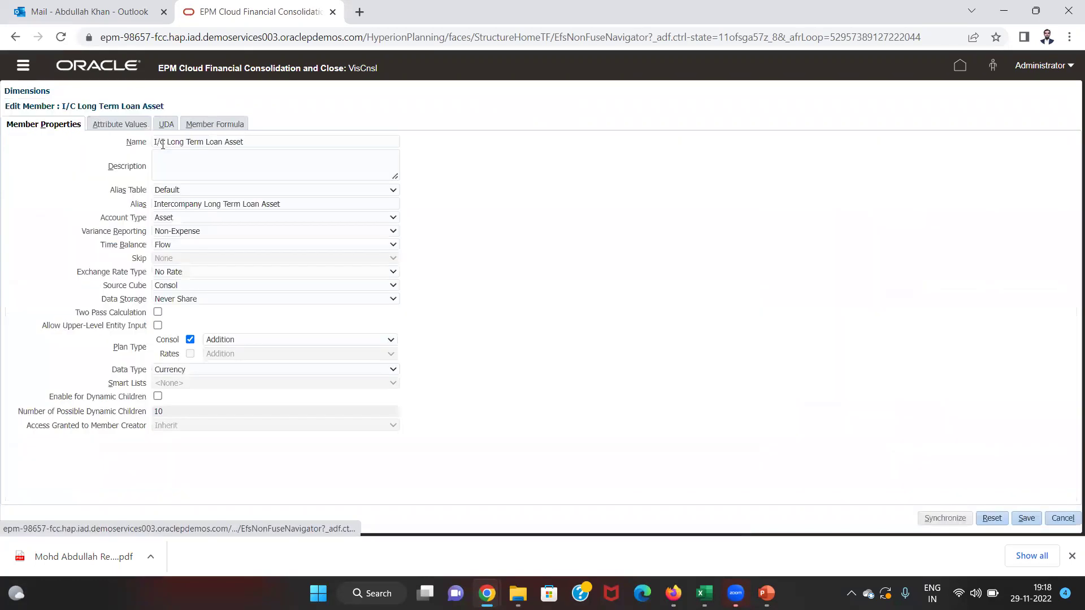
click(131, 128)
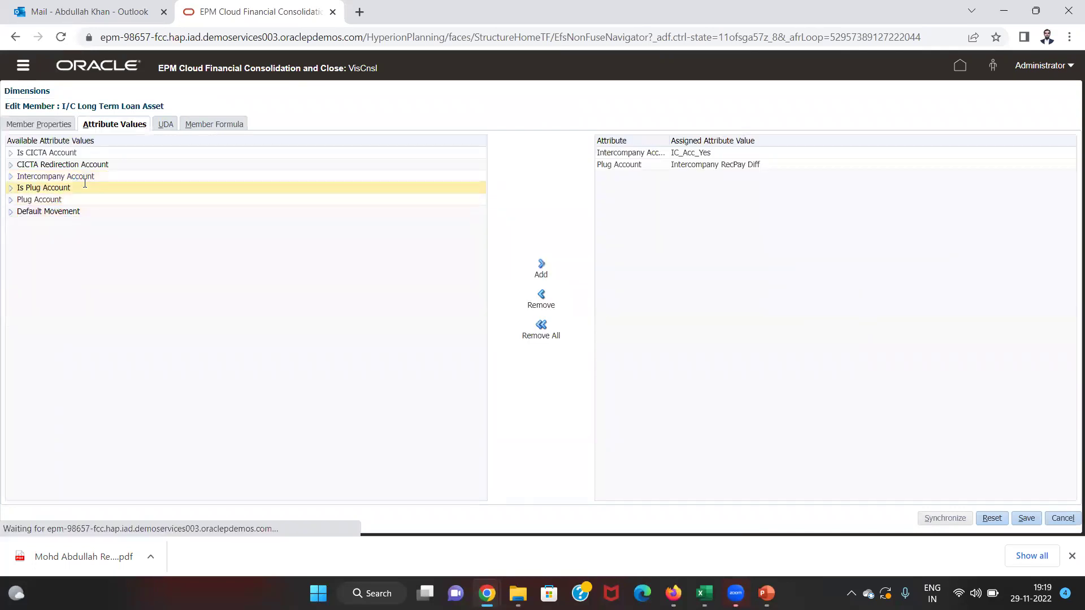
triple_click(691, 164)
key(ctrl+c)
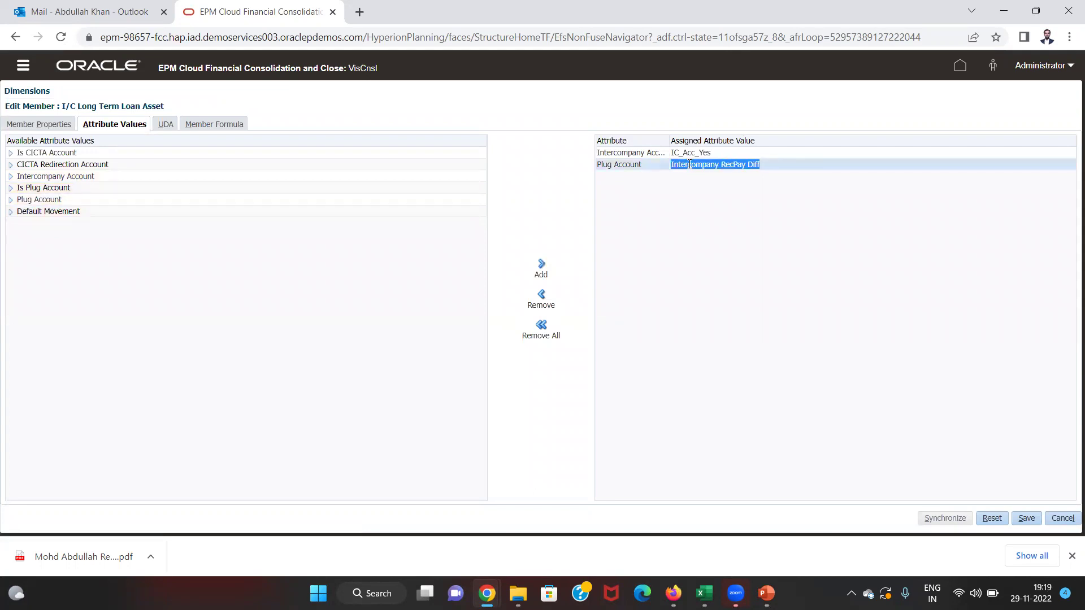
Switch back to the Book6 workbook, paste Intercompany RecPay Diff into A10 and refresh the ad hoc grid
key(alt+Tab)
key(ctrl+v)
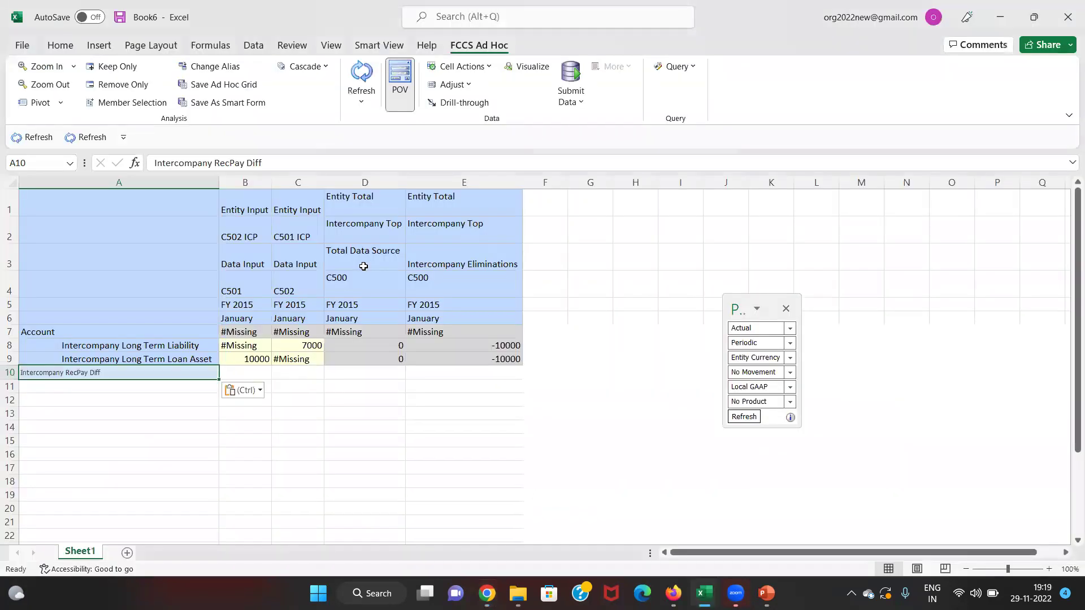
click(362, 76)
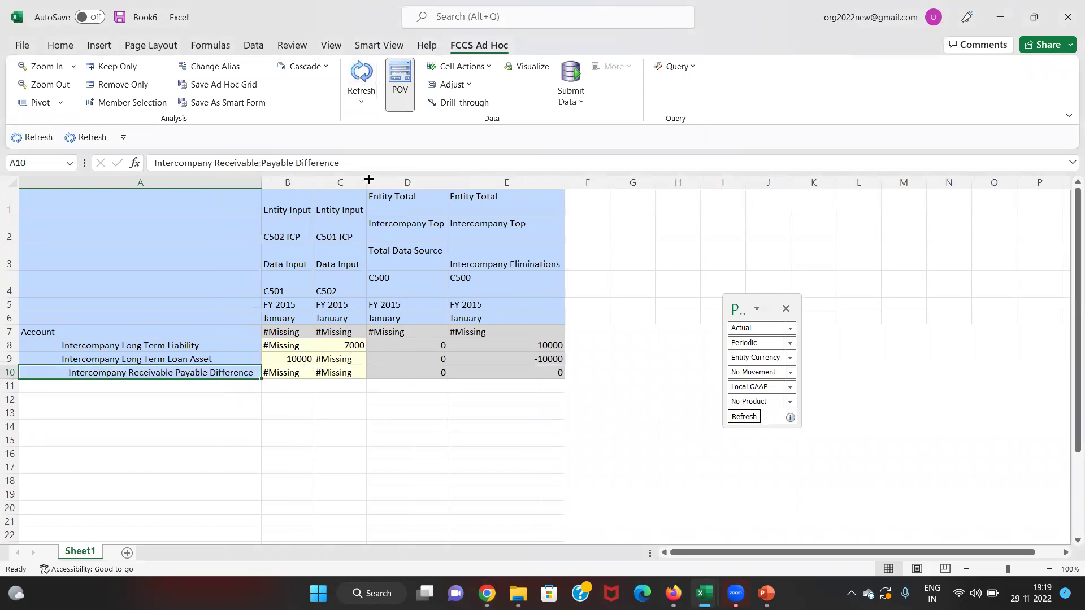
key(Right)
key(Right)
key(Up)
key(Up)
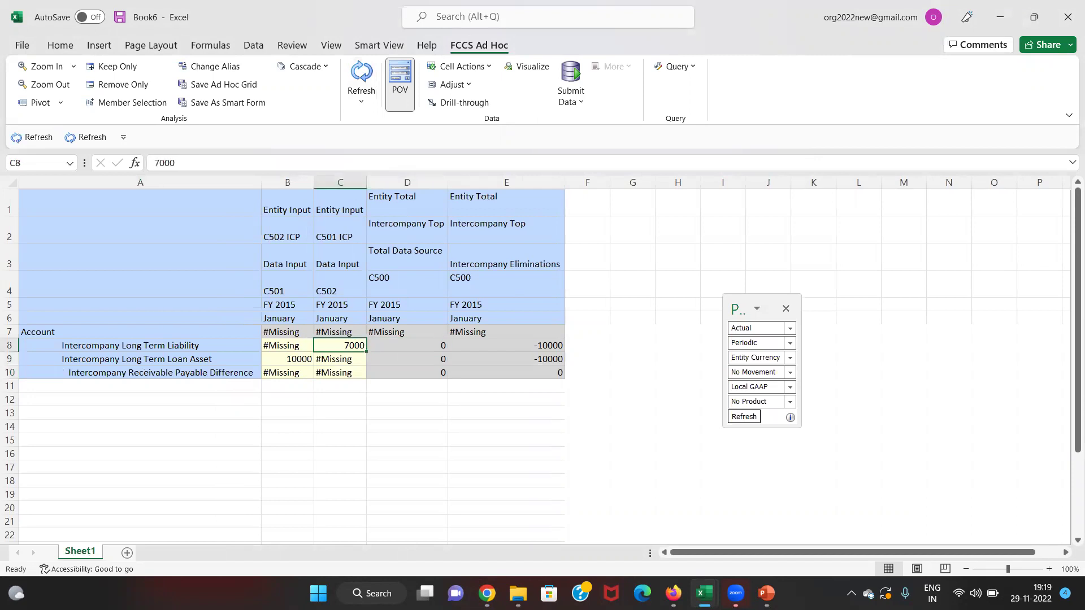
click(743, 357)
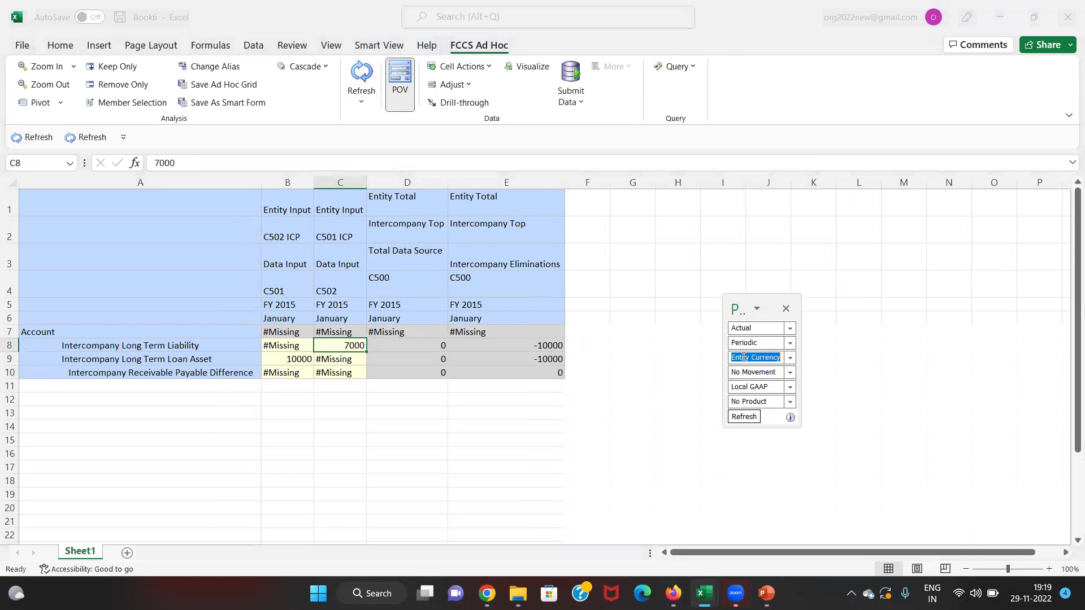
Switch to the EPM Cloud browser window and launch the Consolidate rule from Data Status for C_500, Jan, Actual, FY15
key(alt+Tab)
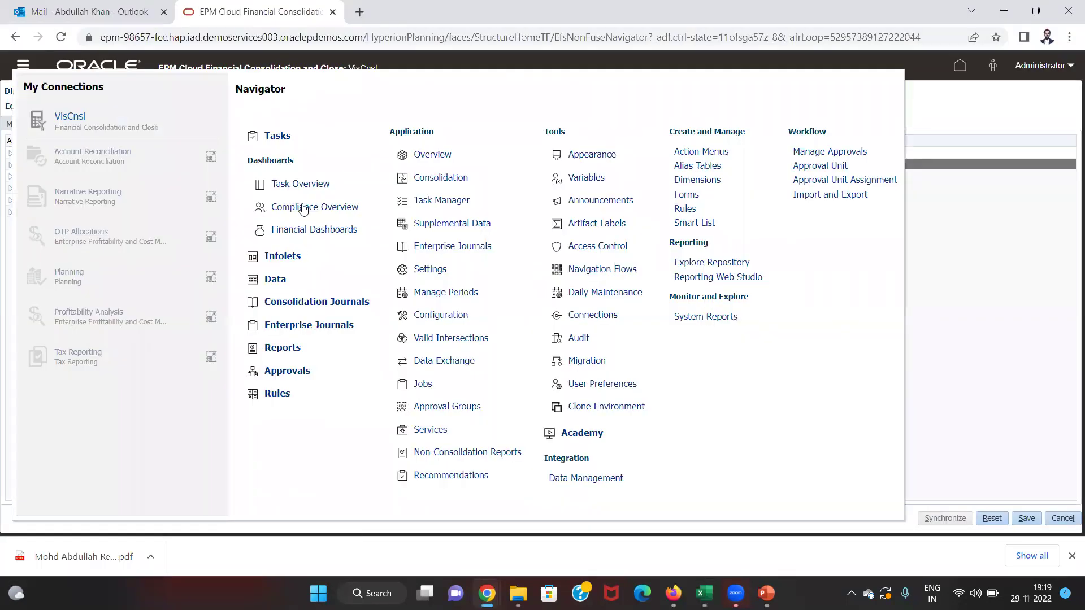
click(285, 278)
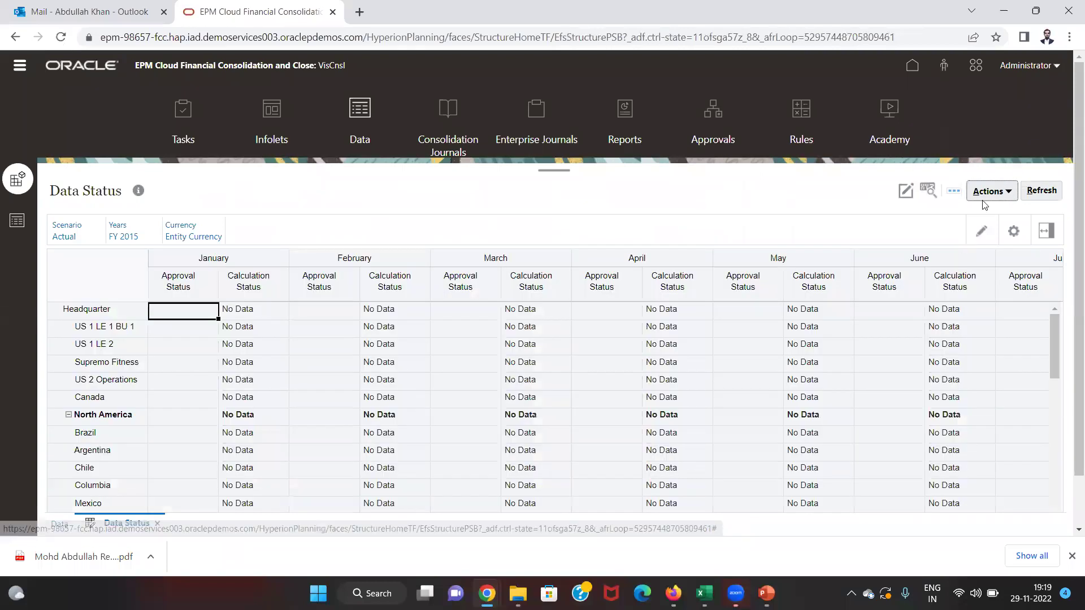
click(999, 192)
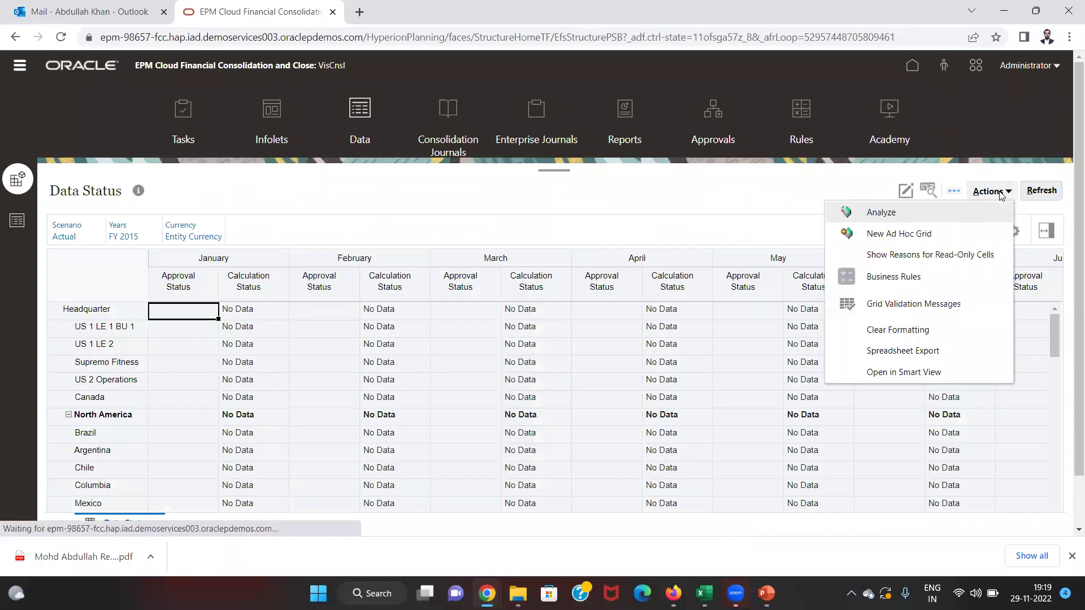
click(927, 276)
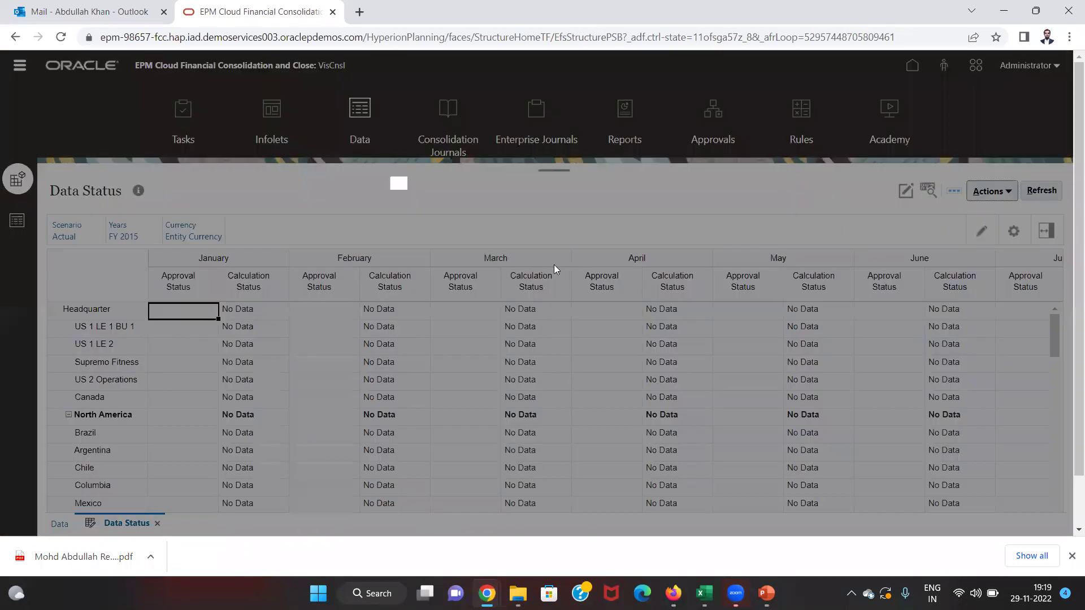
click(472, 286)
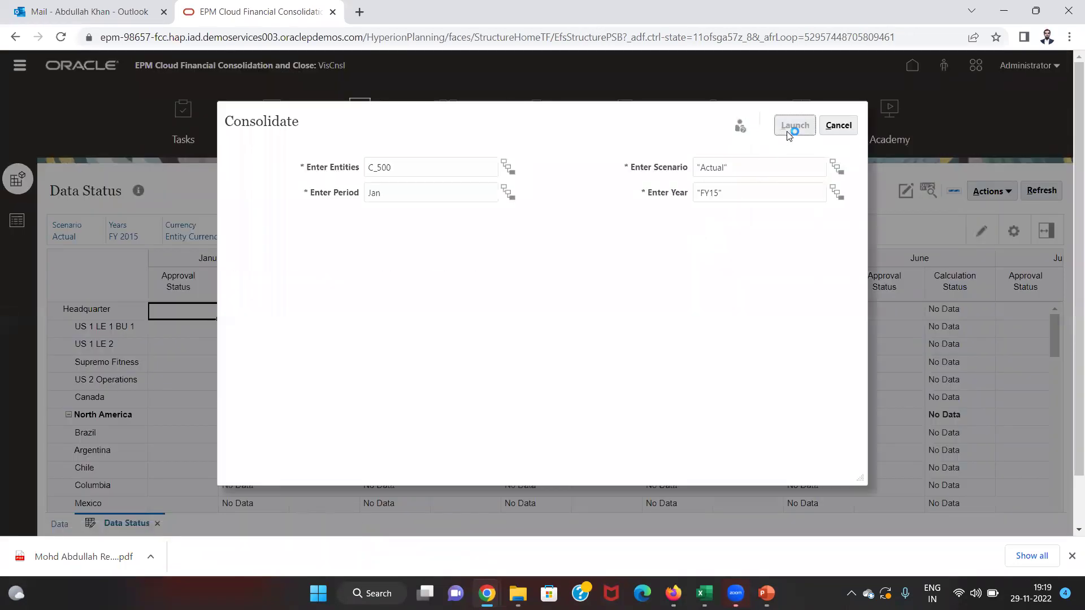
click(788, 127)
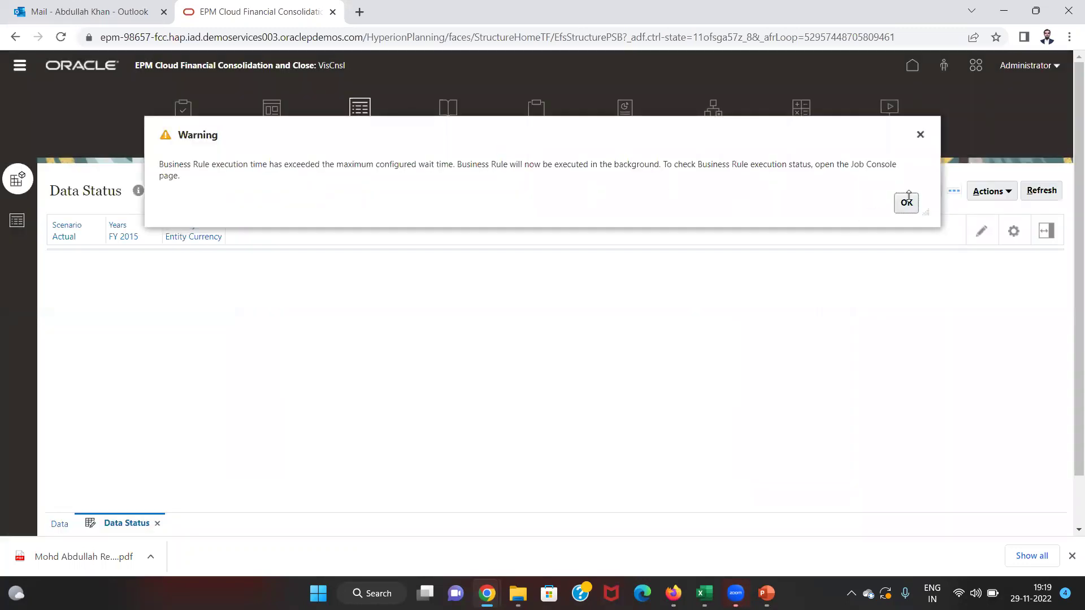
click(907, 202)
Switch back to the Book6 workbook, change the point-of-view currency to Parent Currency and refresh the ad hoc grid
key(alt+Tab)
click(744, 354)
key(Home)
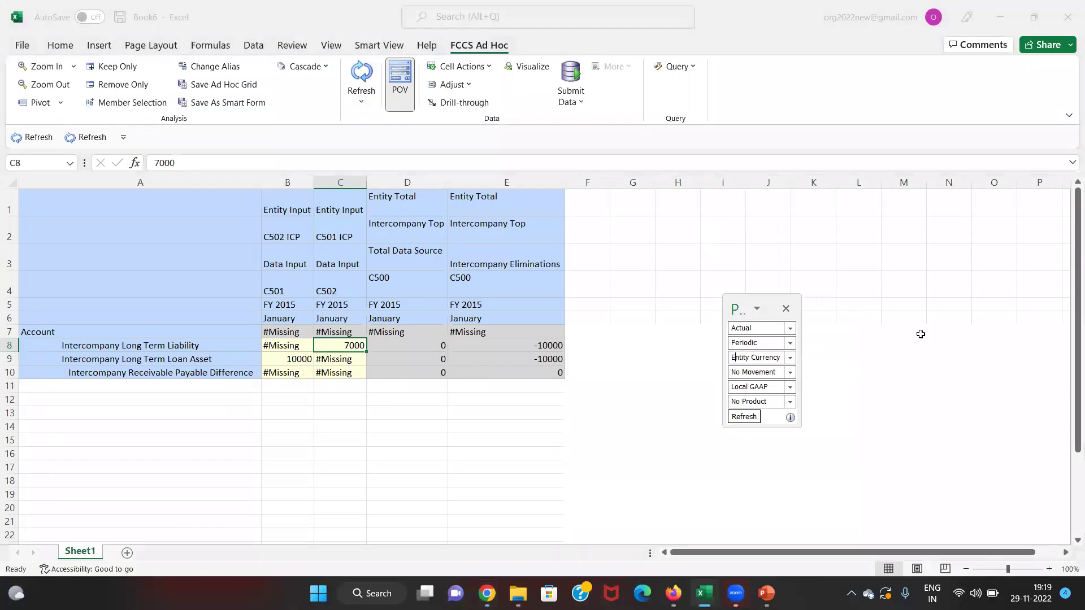
key(shift+Home)
key(BackSpace)
text(parent)
click(749, 422)
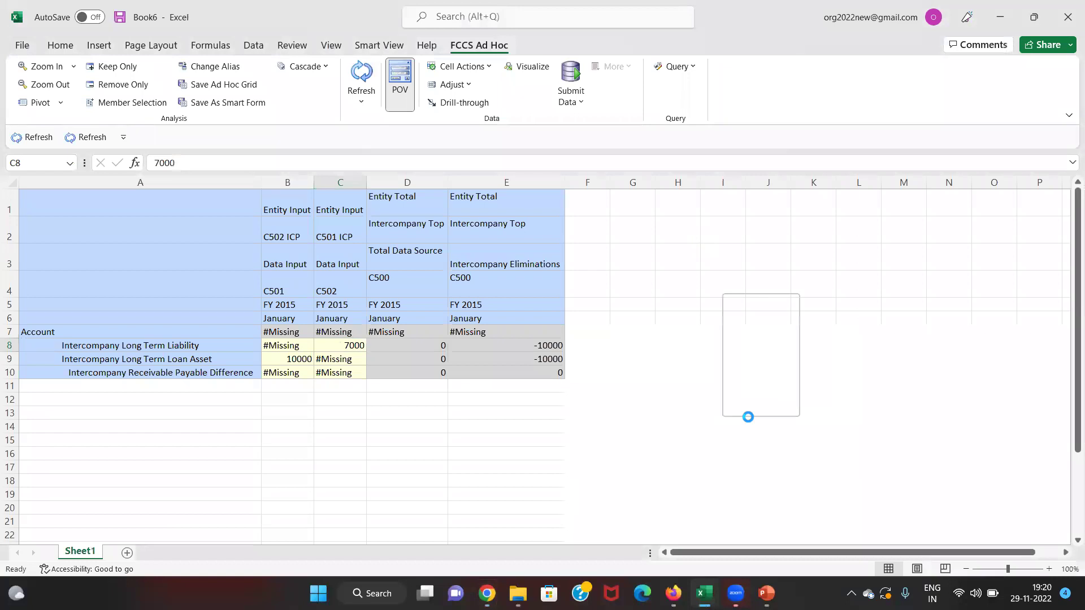
Check the C500 Entity Total amounts for the intercompany liability, loan asset and receivable payable difference accounts
click(432, 380)
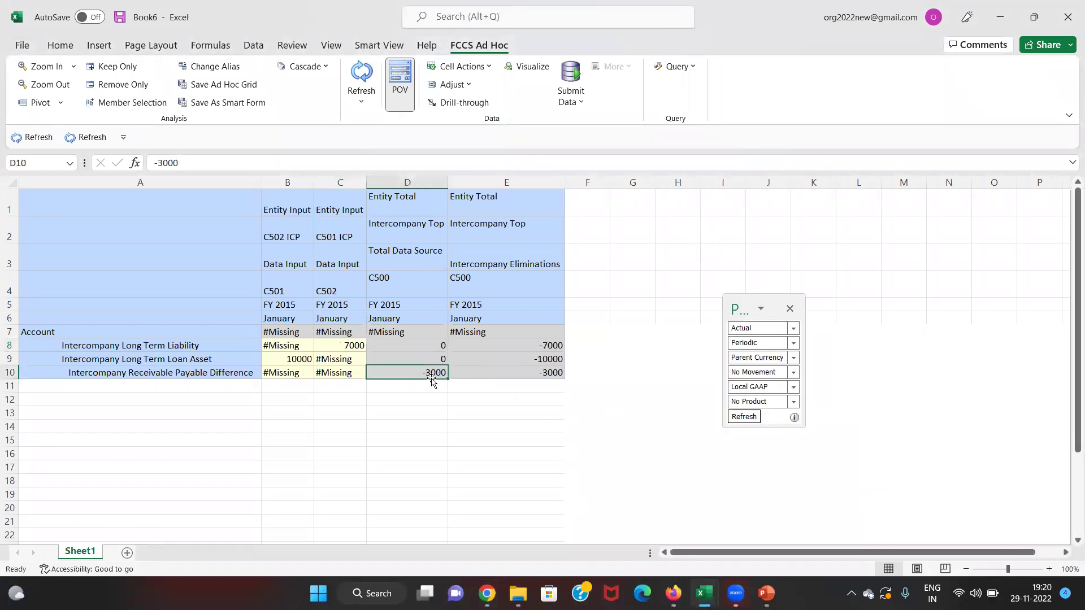
click(404, 282)
click(418, 345)
click(431, 357)
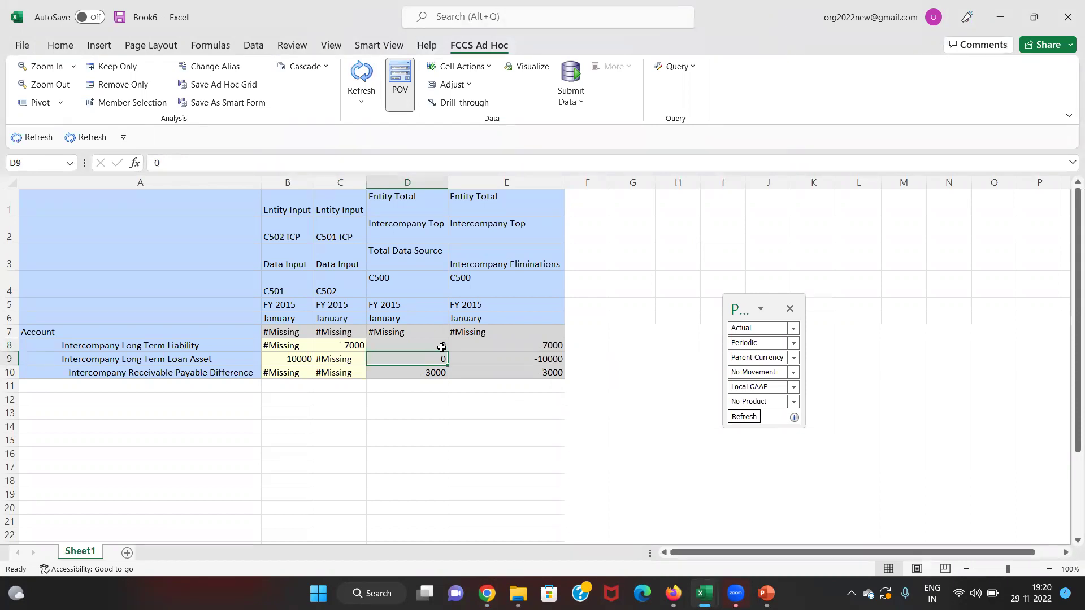
click(207, 377)
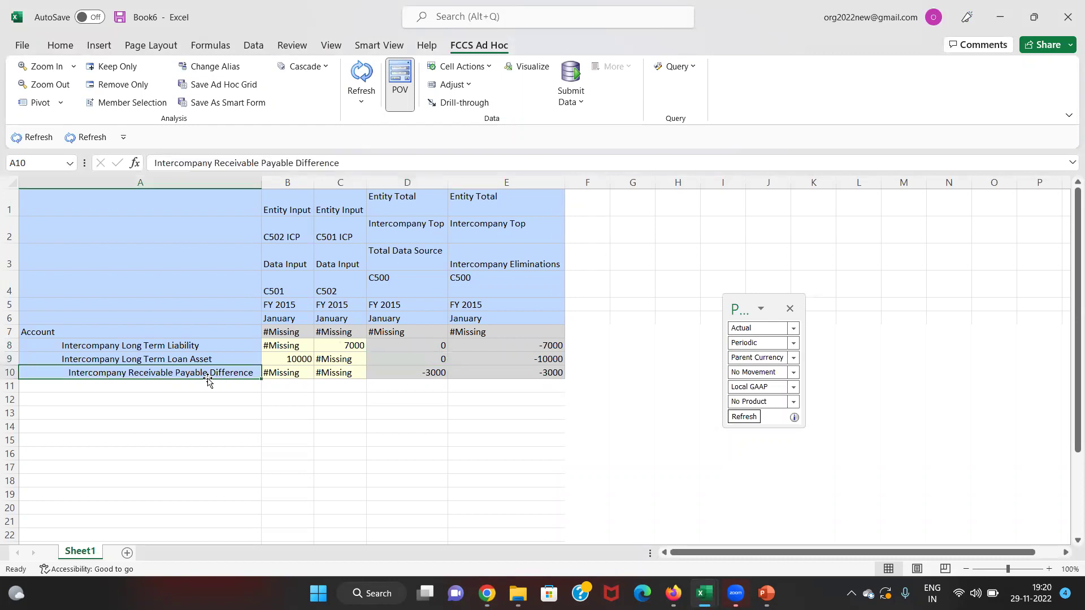
click(439, 375)
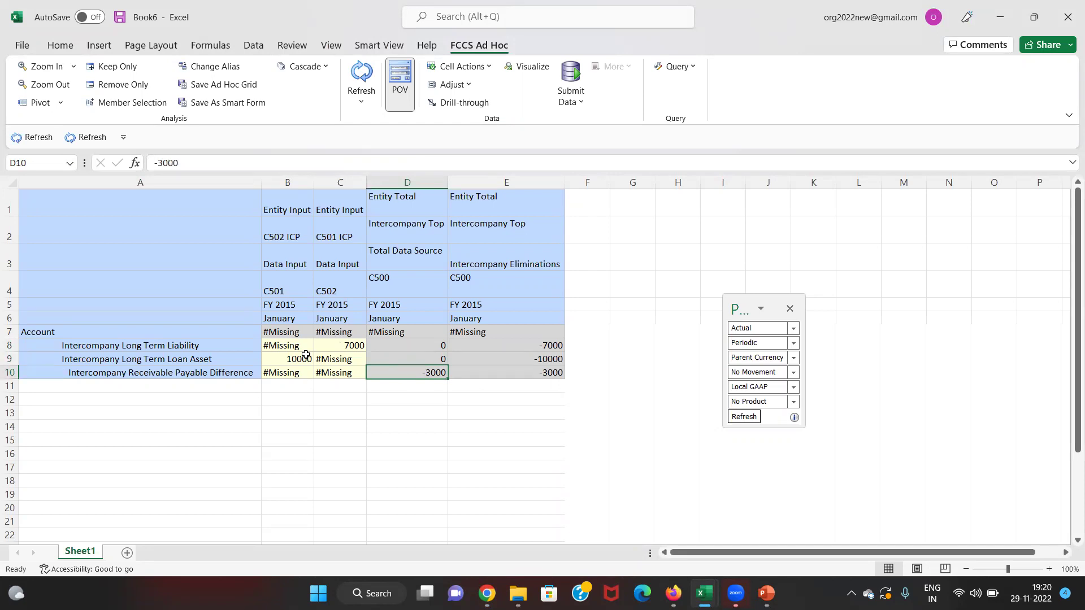
Compare the C501 and C502 intercompany loan inputs with the C500 totals in rows 8 to 10
key(Left)
key(Left)
key(Left)
key(Right)
key(Right)
key(Right)
key(Right)
key(Up)
key(Up)
key(Left)
key(Down)
key(Down)
key(Up)
key(Up)
key(Down)
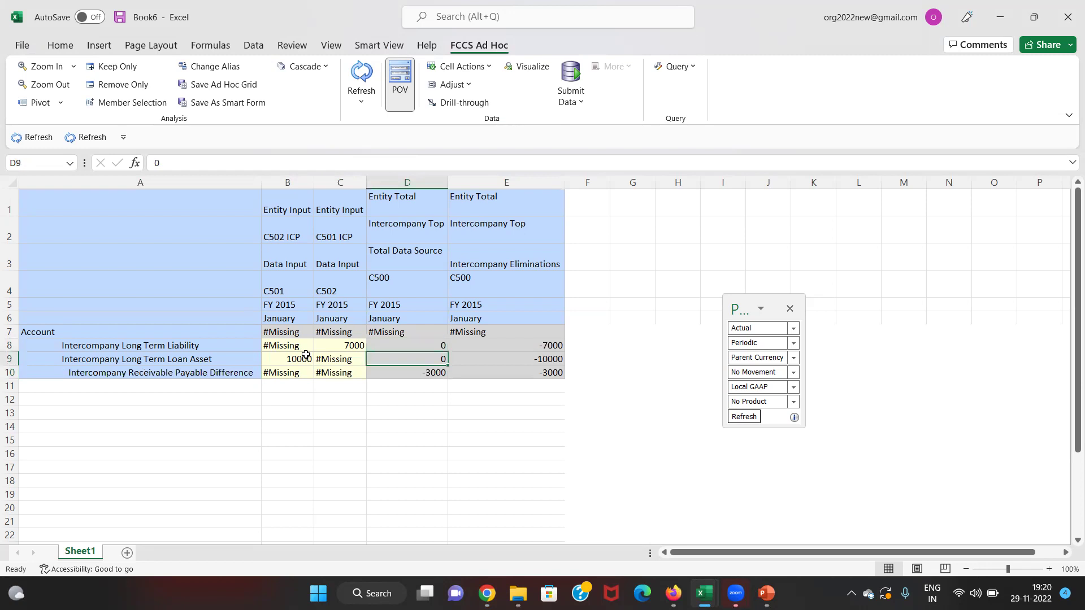
key(Left)
key(Left)
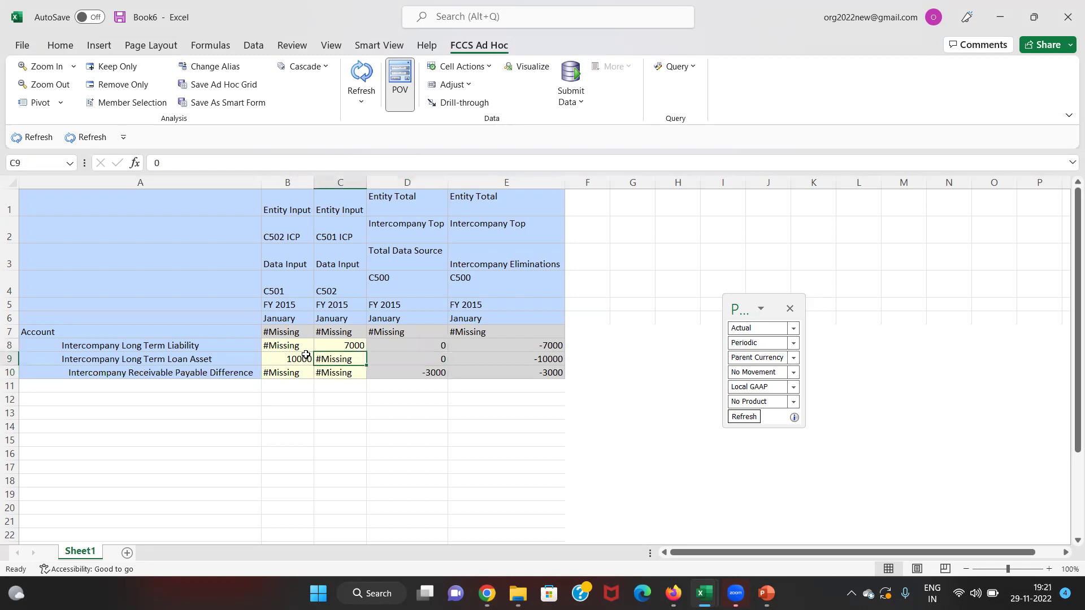
key(Right)
key(Right)
key(Up)
key(Down)
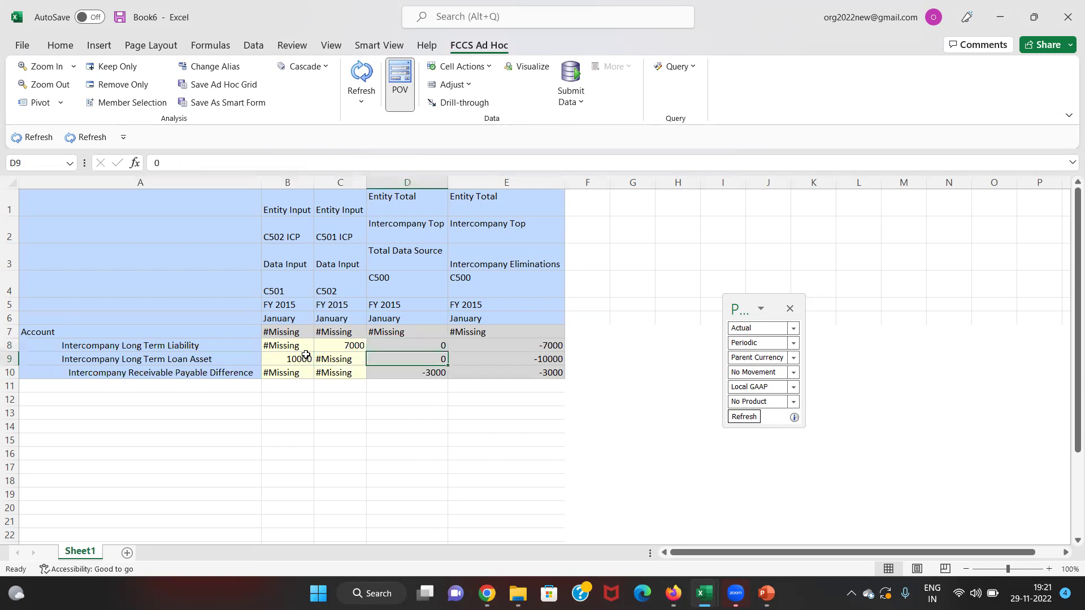
key(Down)
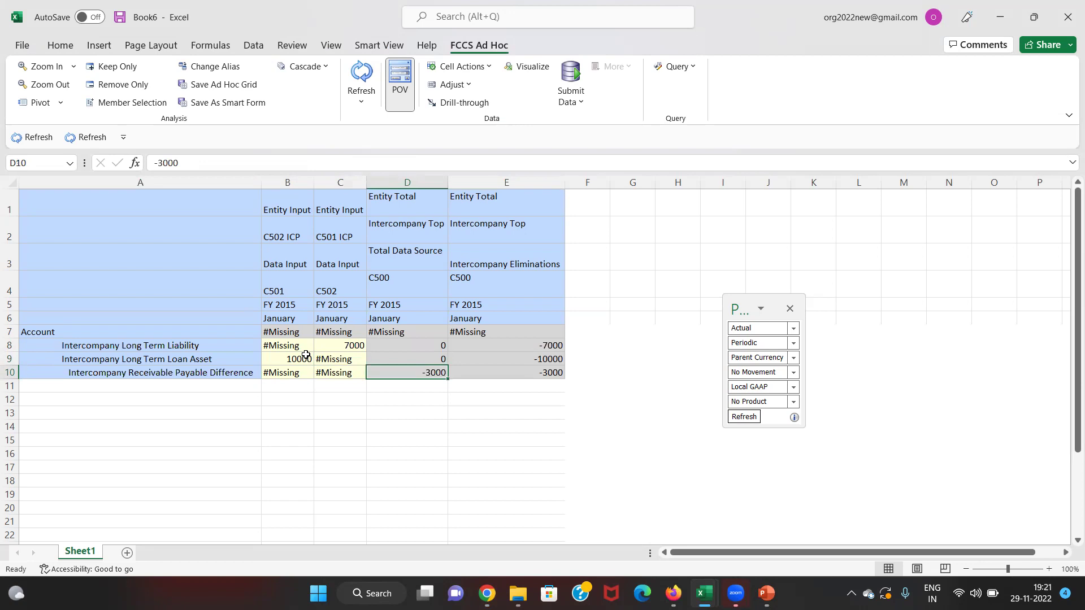
Examine the C500 Intercompany Eliminations amounts against the totals for both loan accounts and the plug account
key(Right)
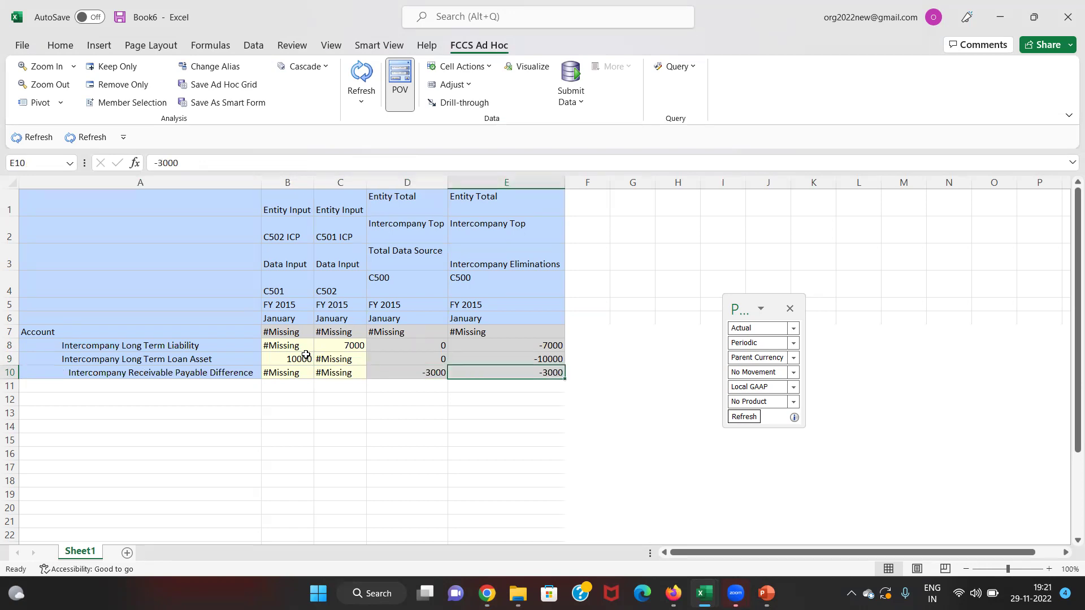
key(Left)
key(Up)
key(Up)
key(Right)
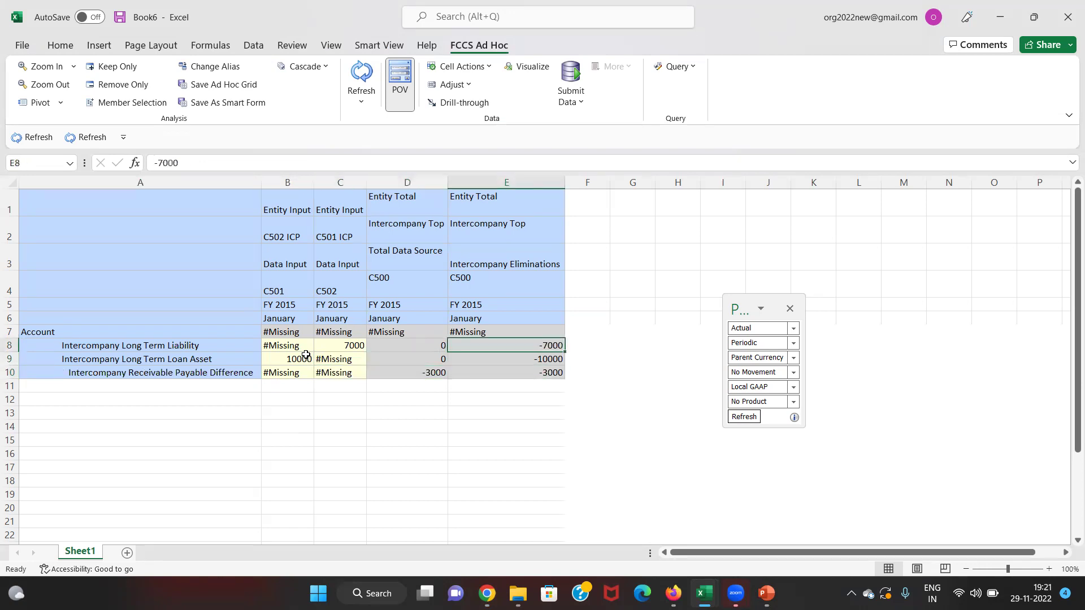
key(Down)
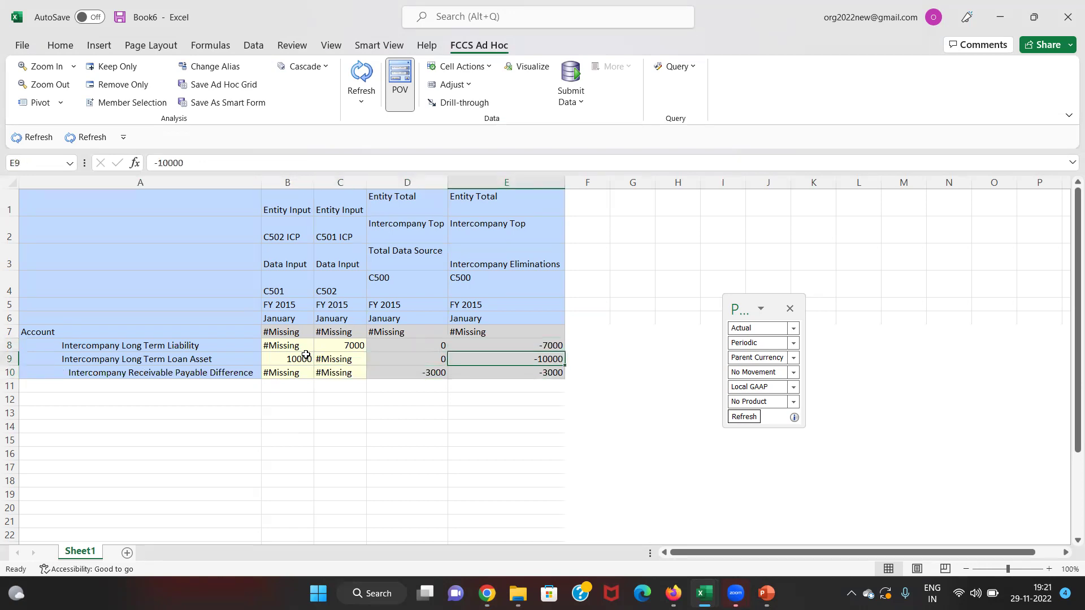
key(Left)
key(Up)
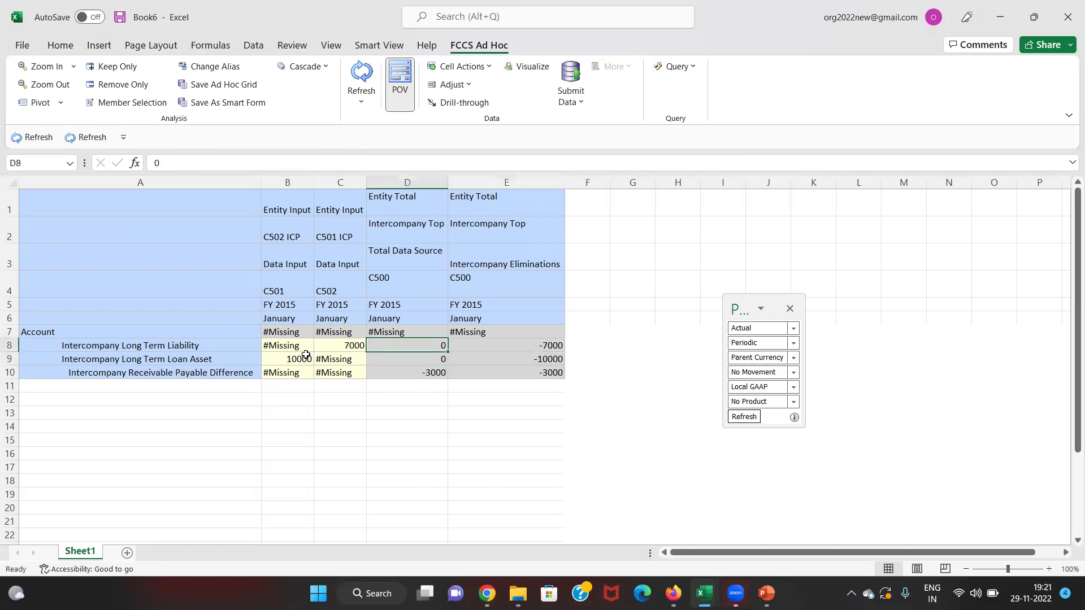
key(Right)
key(Down)
key(Down)
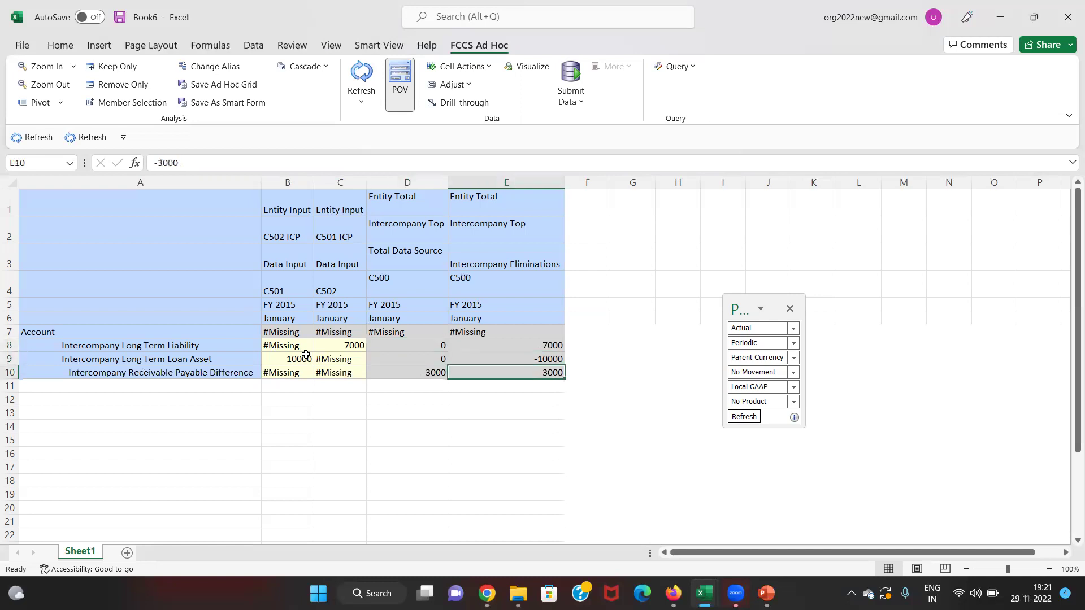
key(Left)
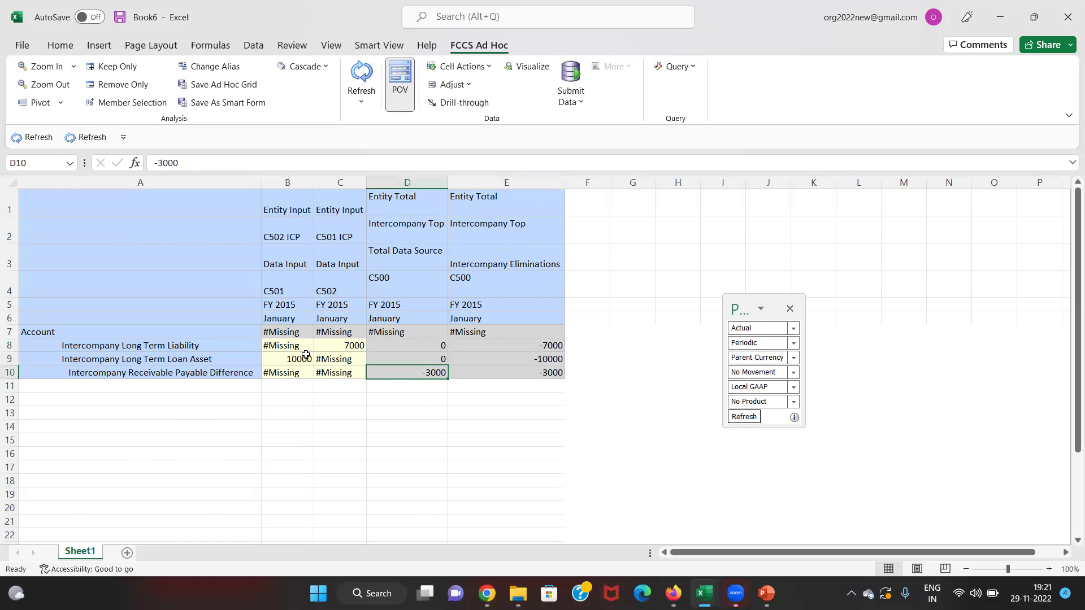
click(177, 385)
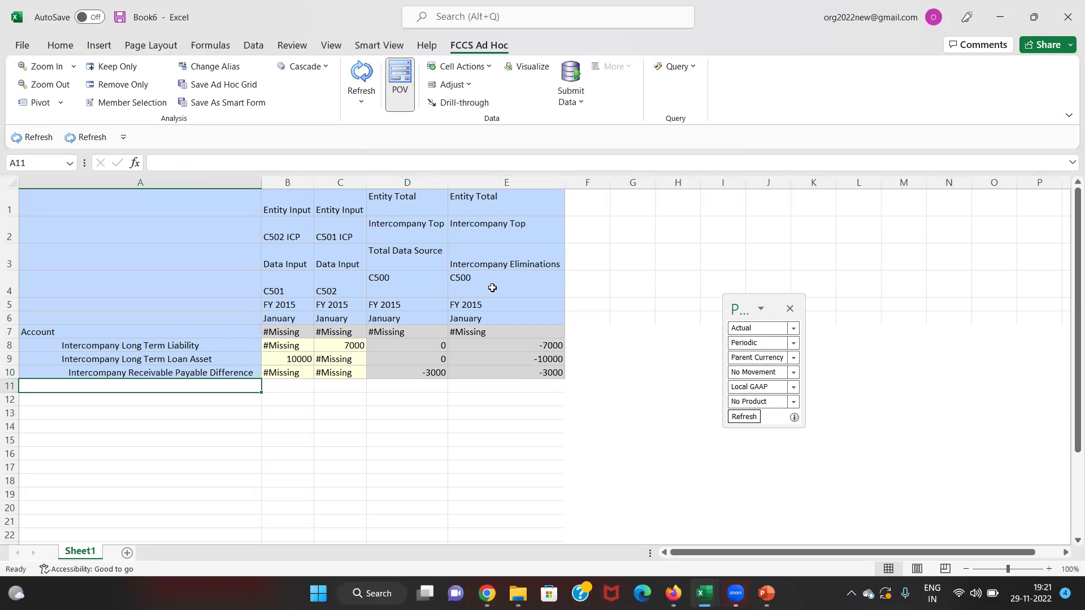
key(Up)
key(Up)
key(Up)
key(Down)
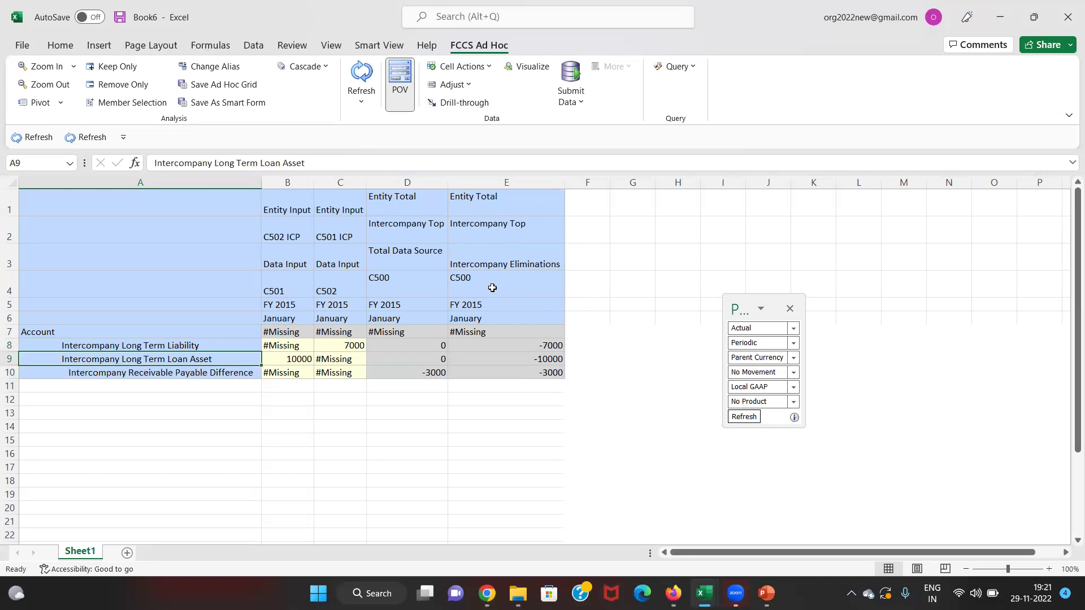